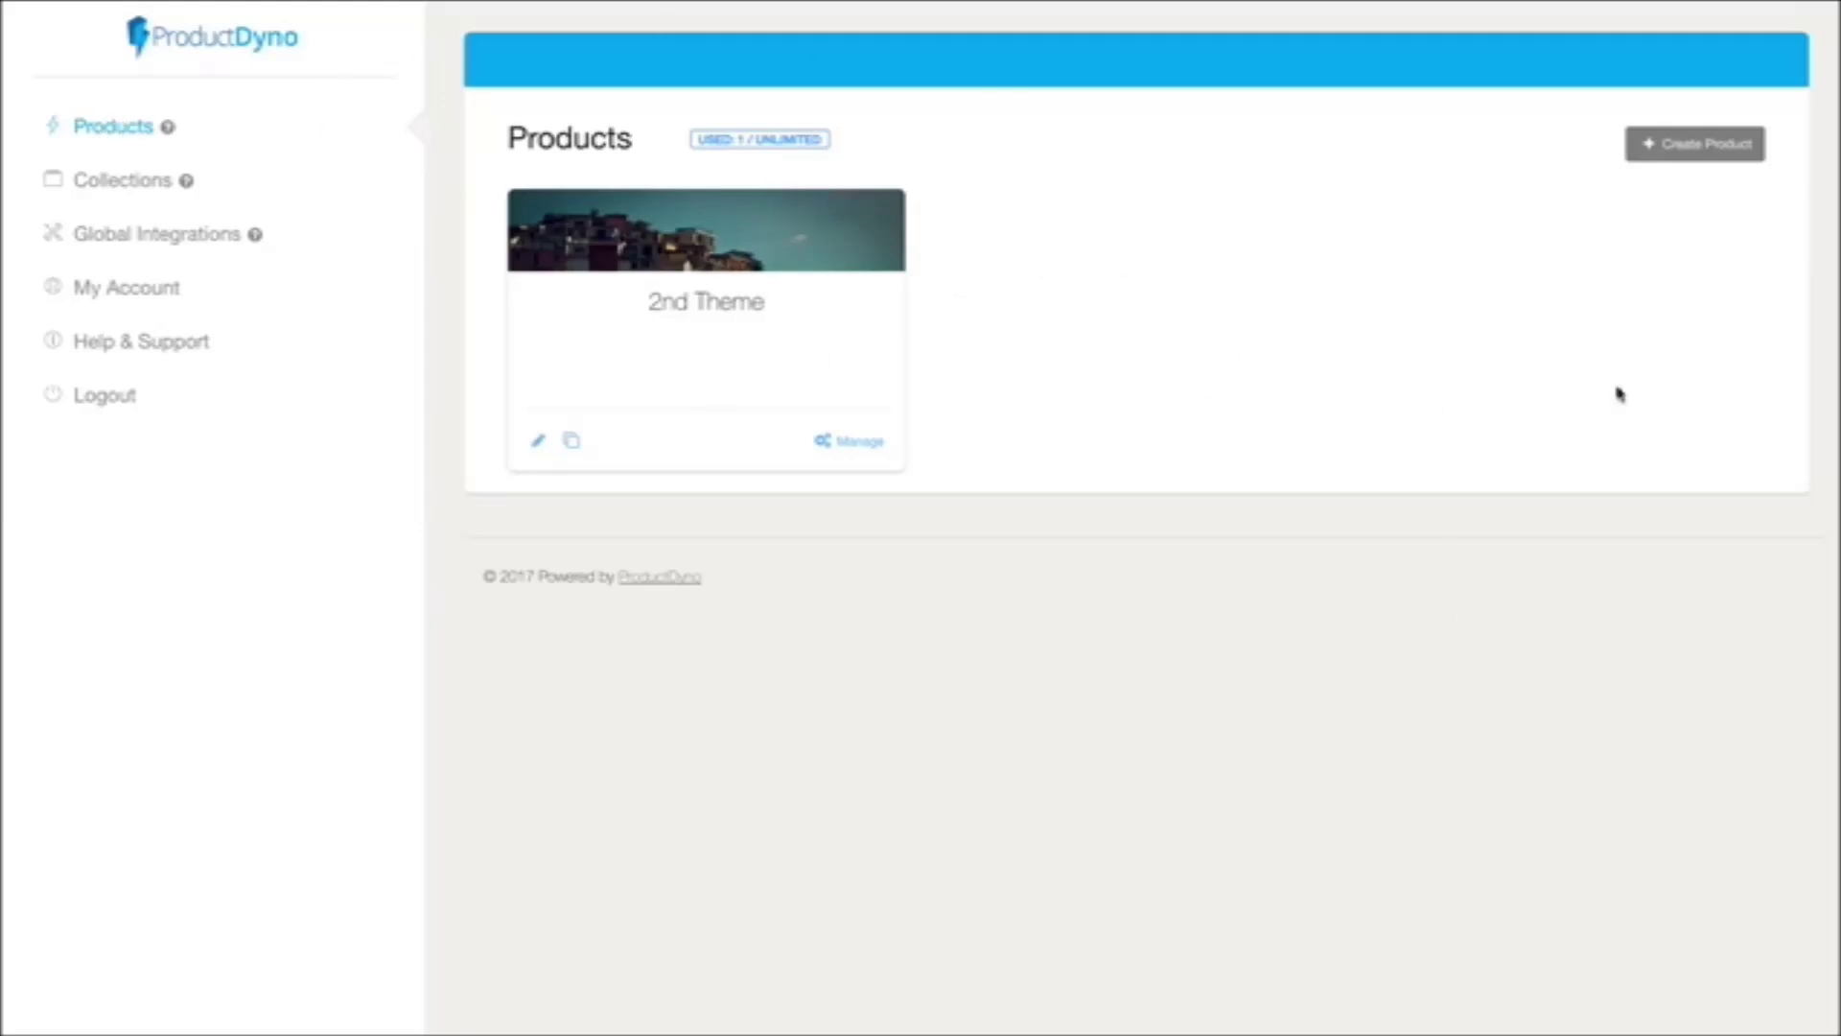
- Create a new product named 'Demo', correcting a typo in the name
click(1699, 148)
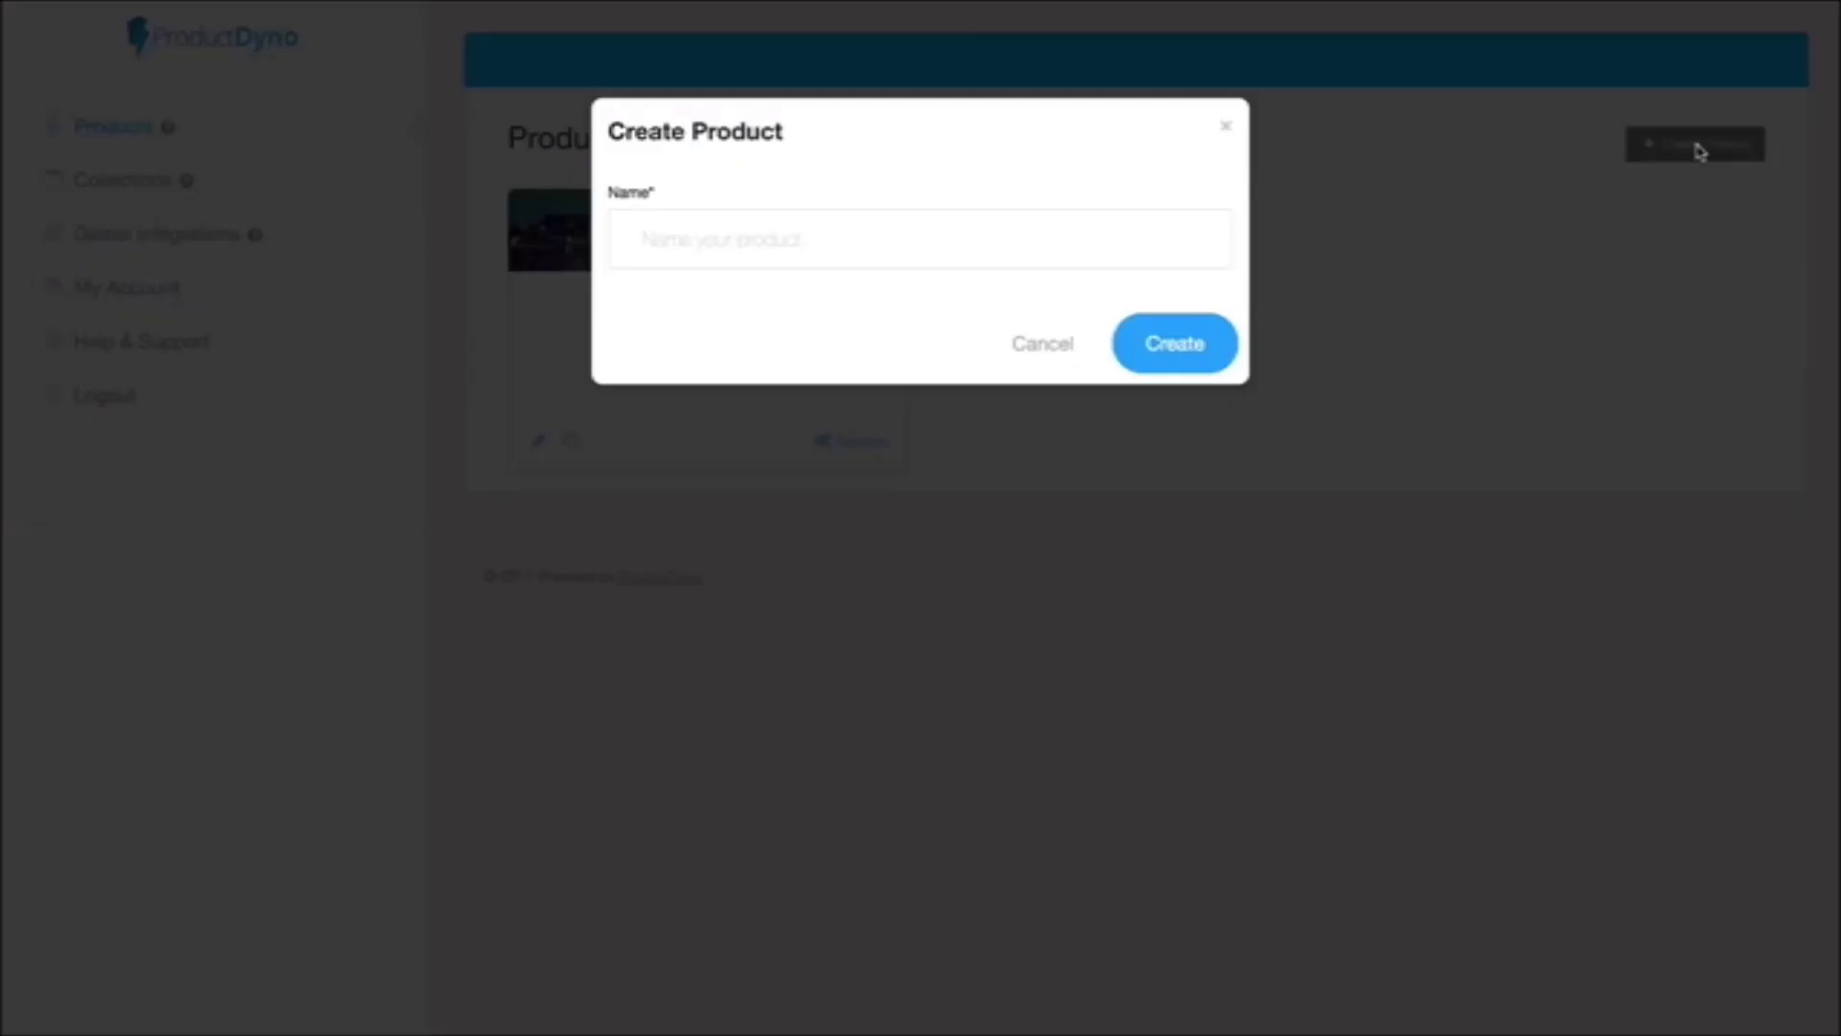
click(847, 237)
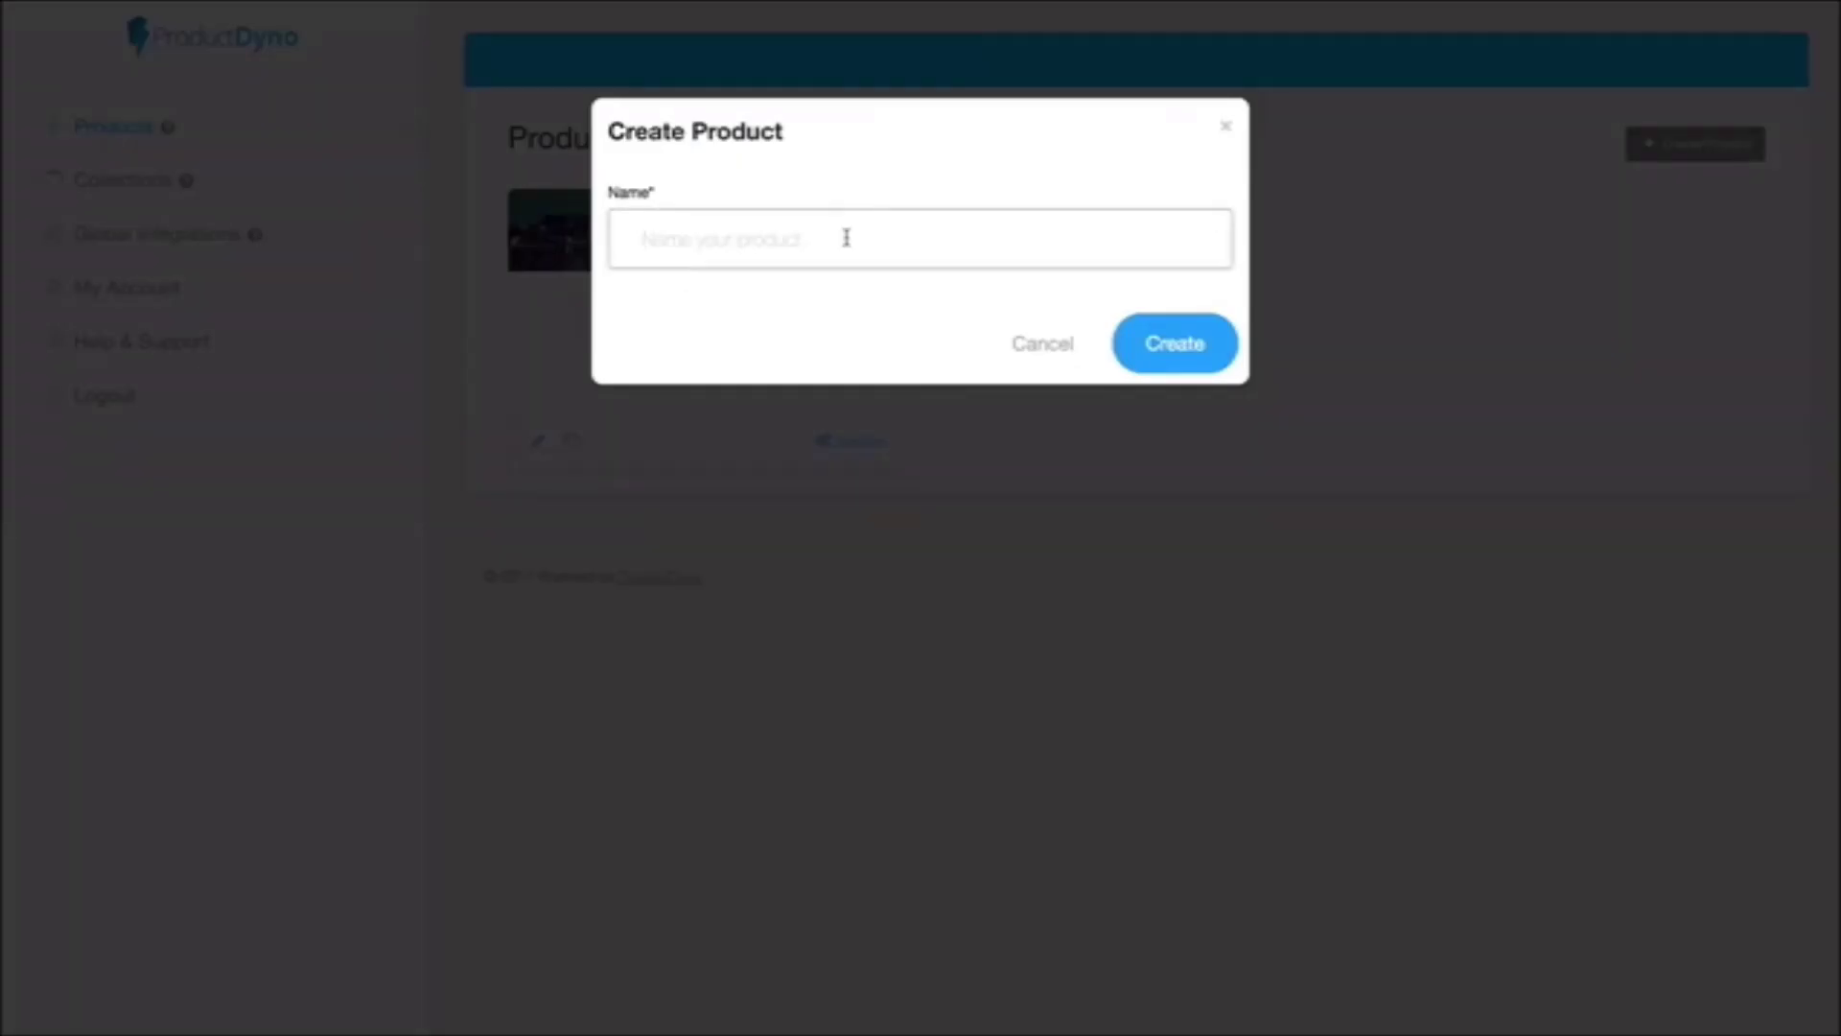
text(Dme)
key(BackSpace)
key(BackSpace)
text(emo)
key(Return)
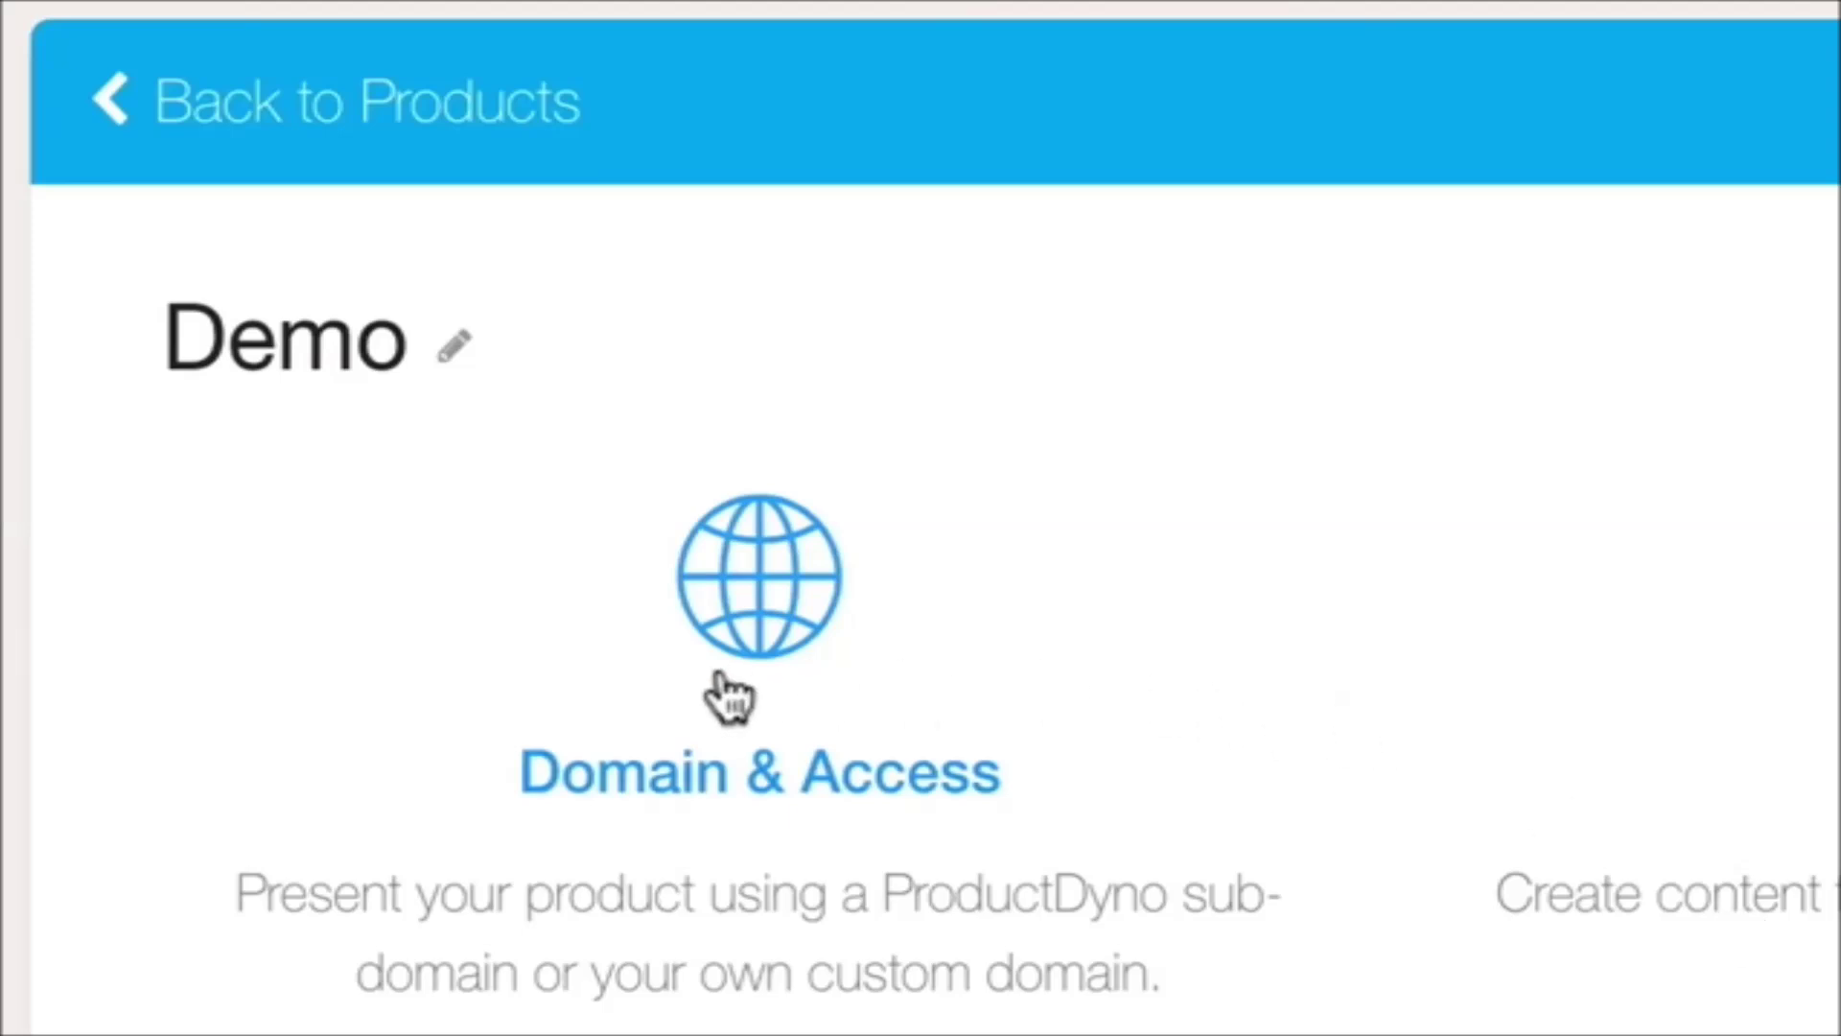
- Change Demo's sub-domain to mydemo, leave custom domain disabled, and save
click(776, 655)
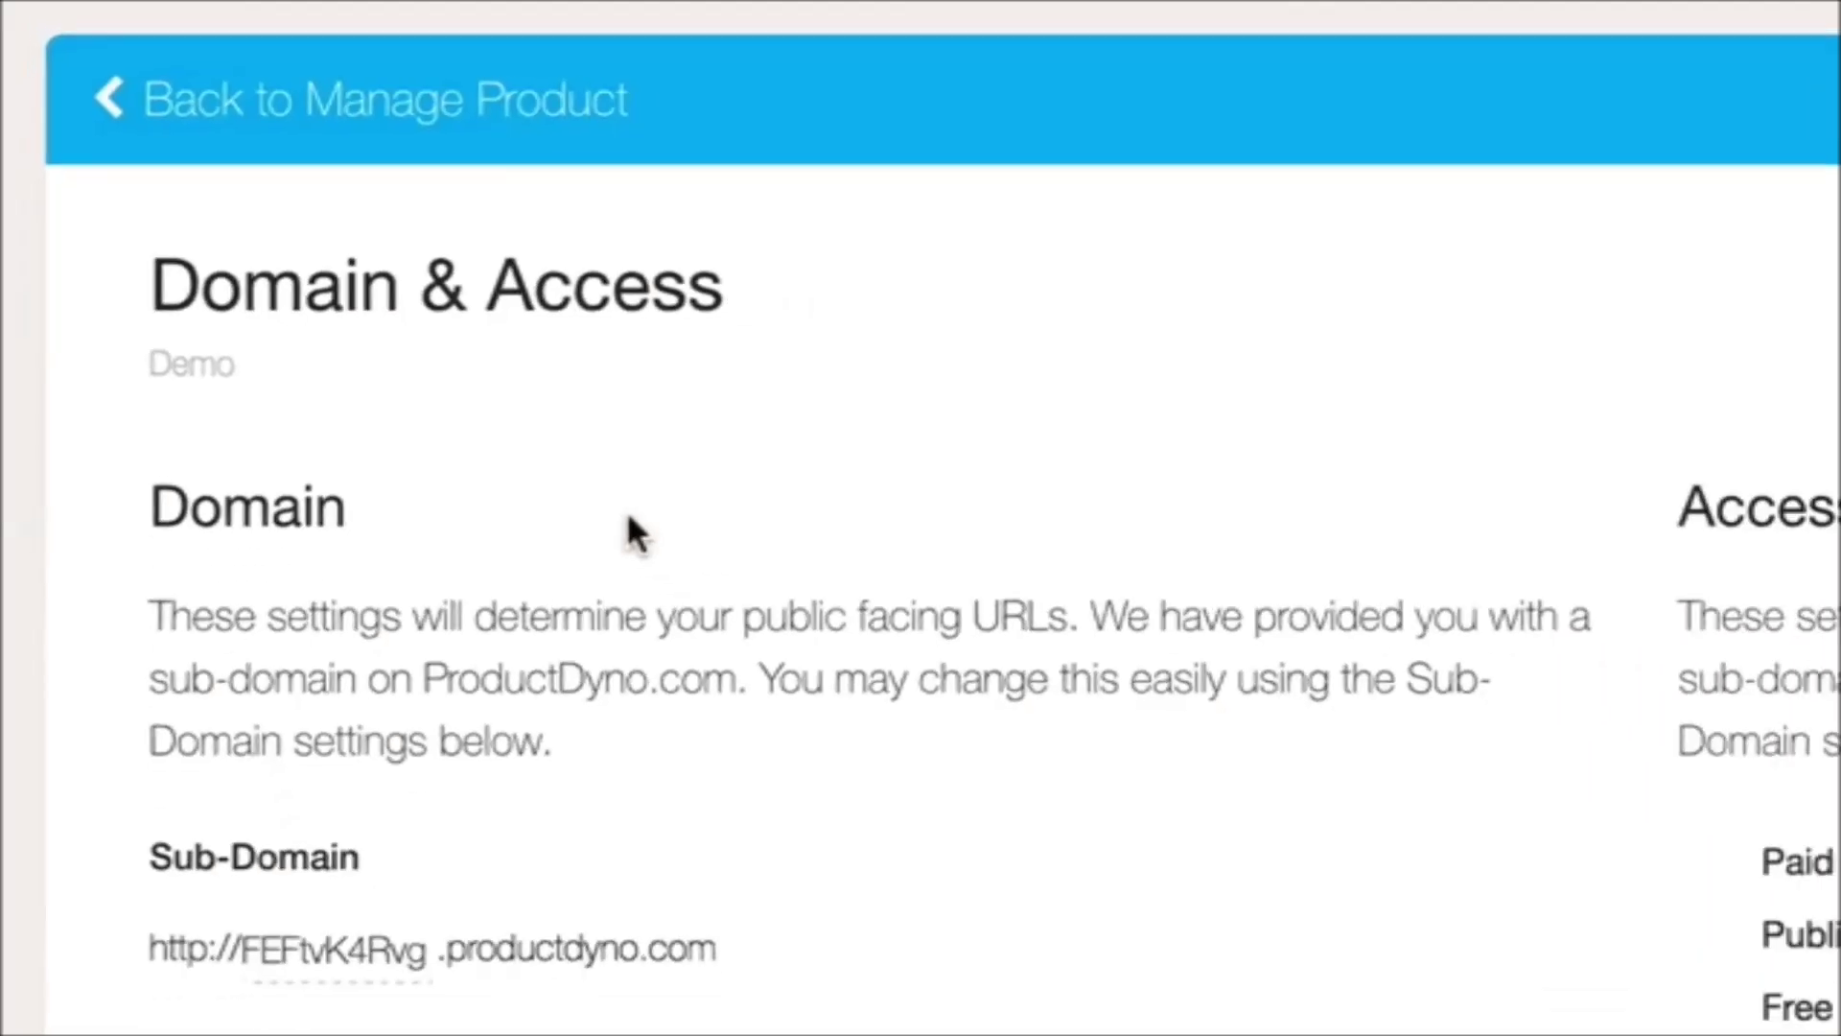
double_click(289, 688)
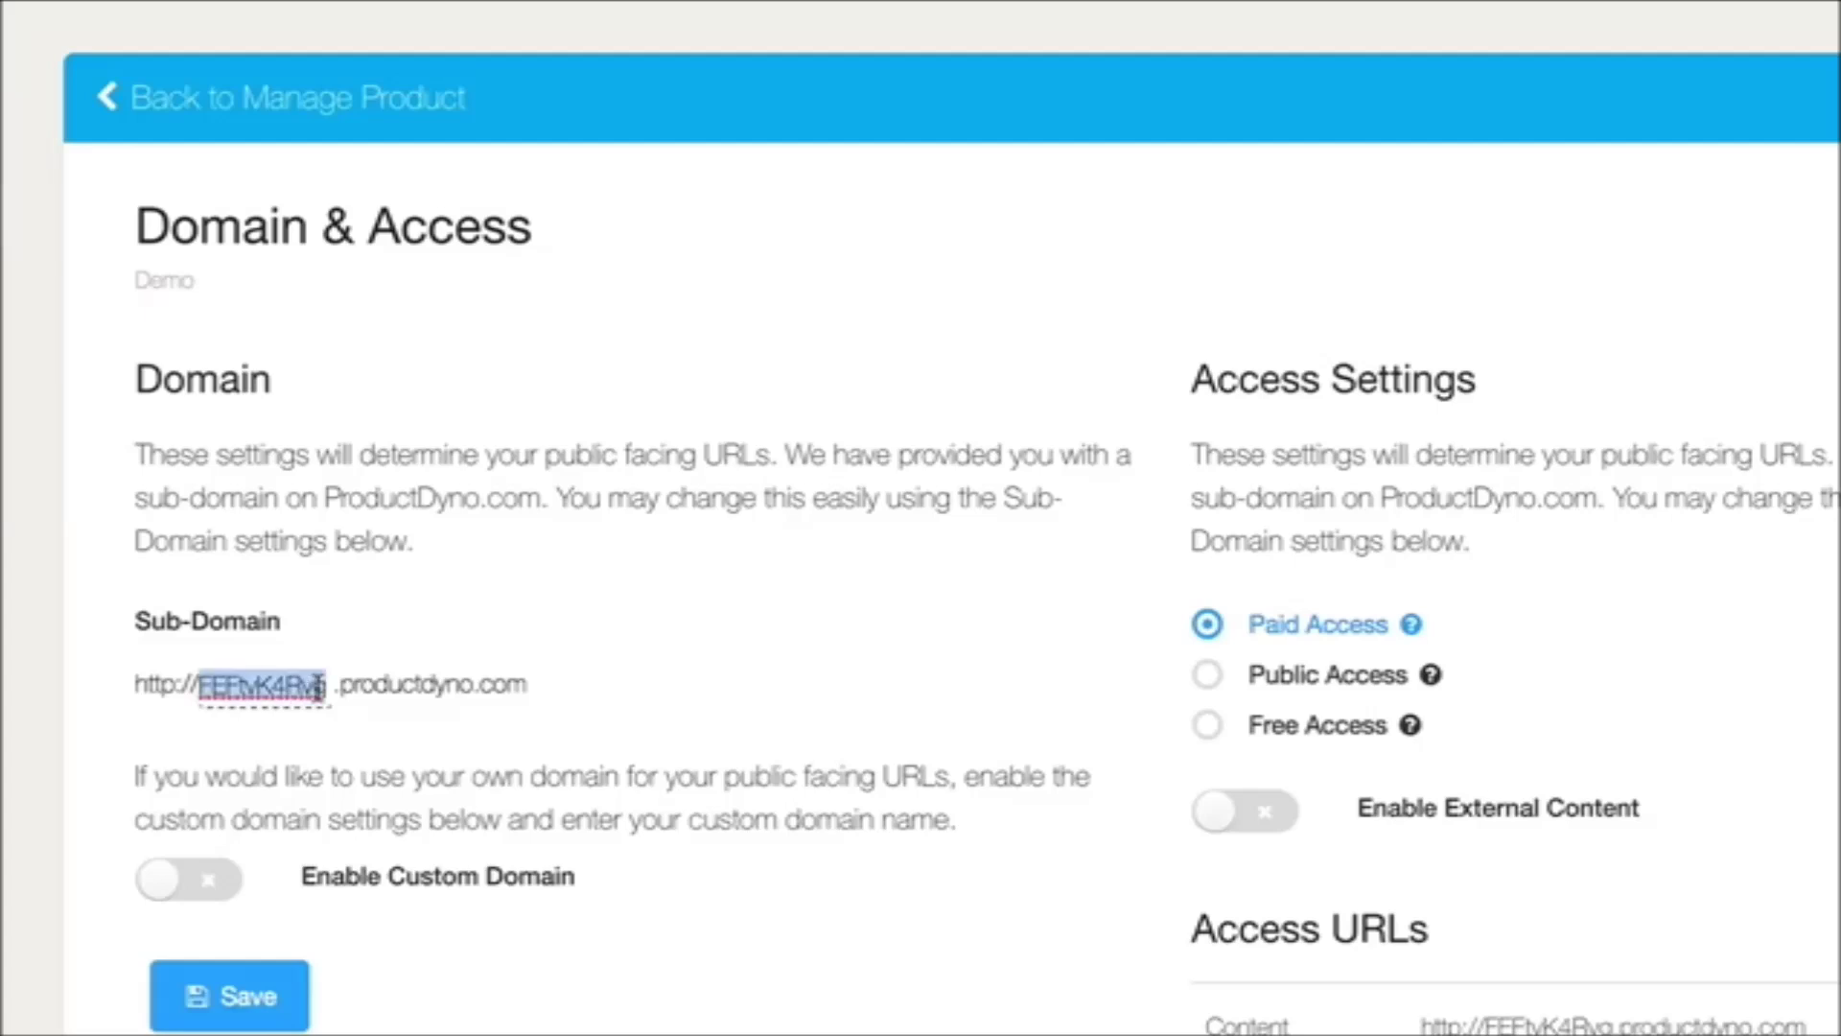
text(mydemo)
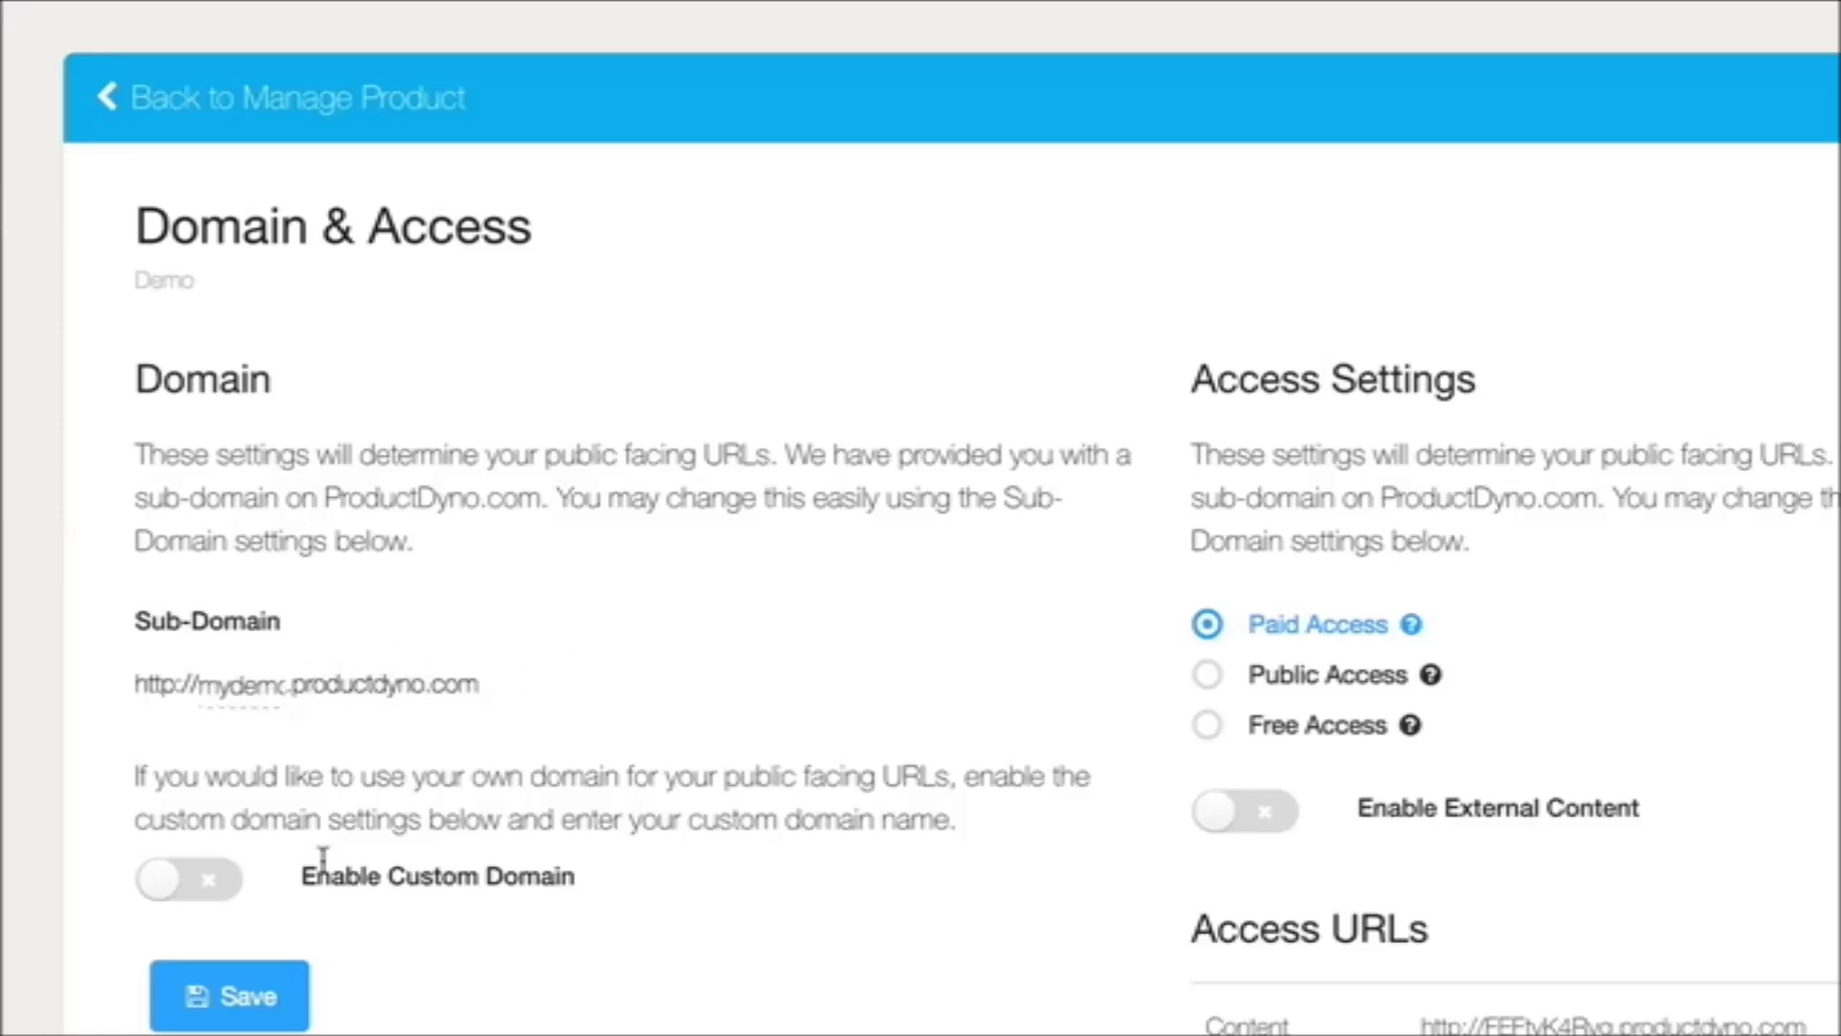
click(170, 880)
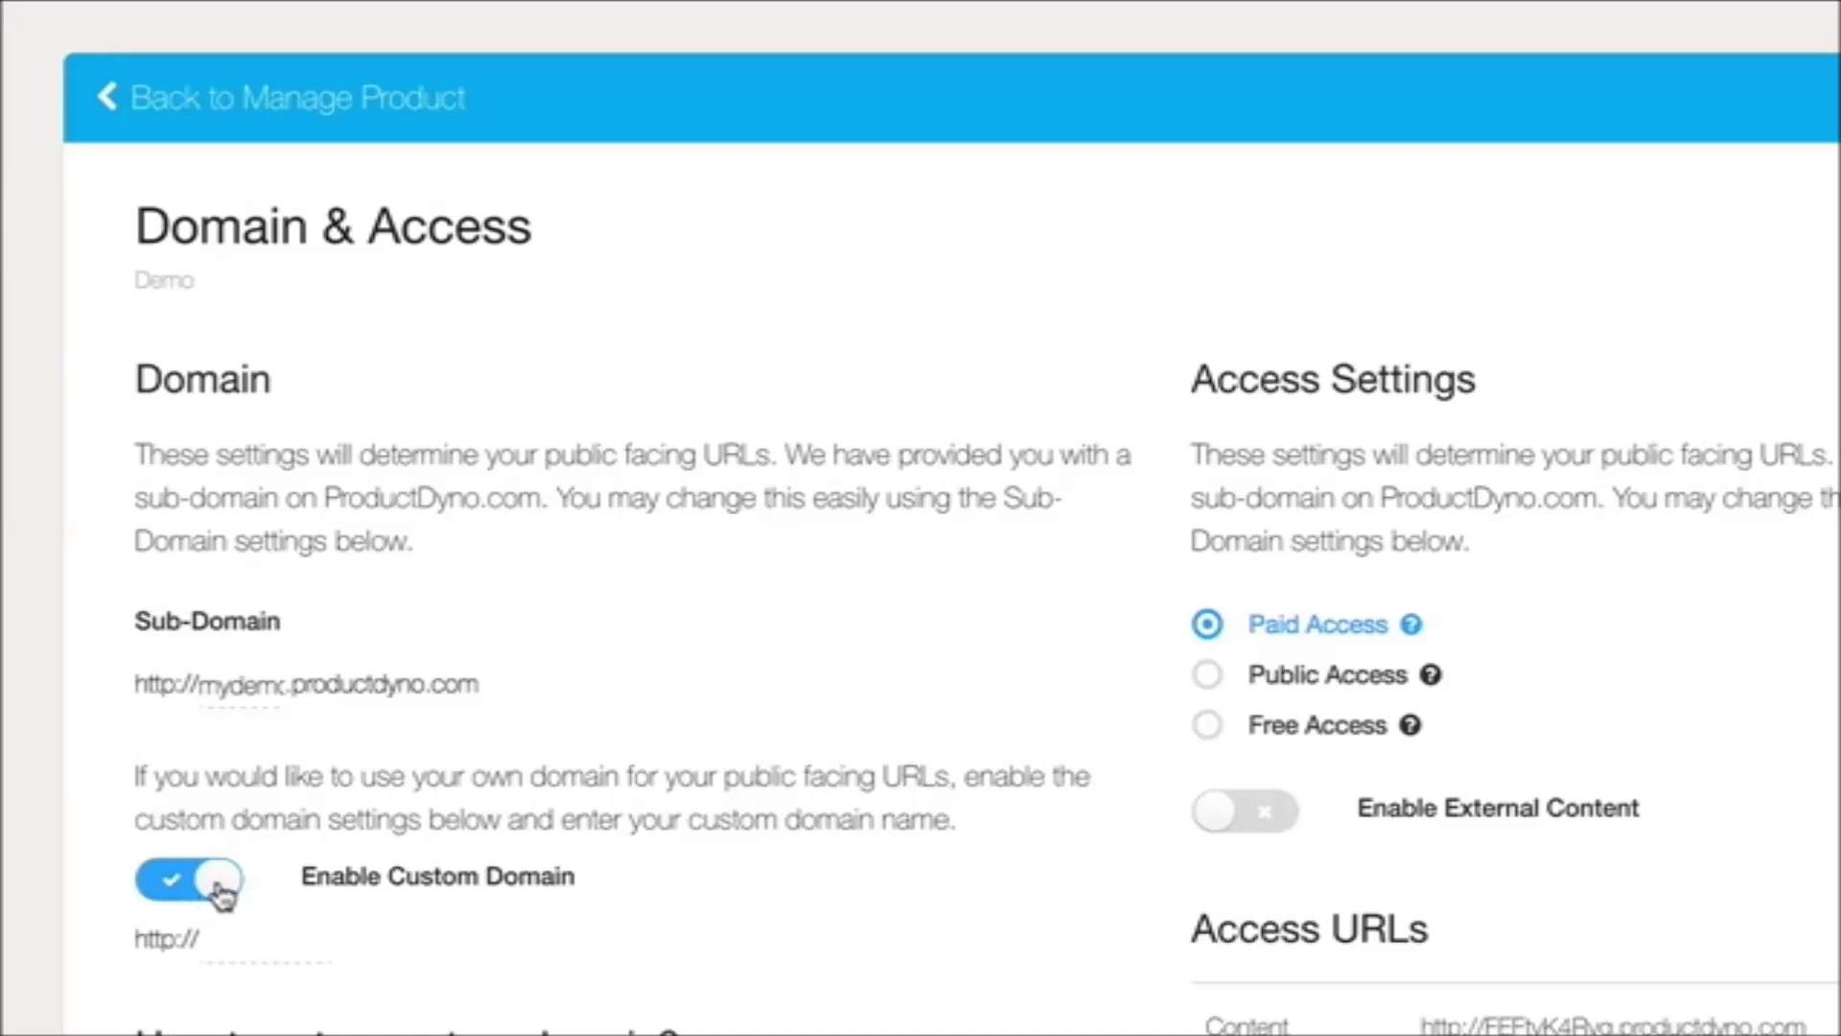
click(218, 889)
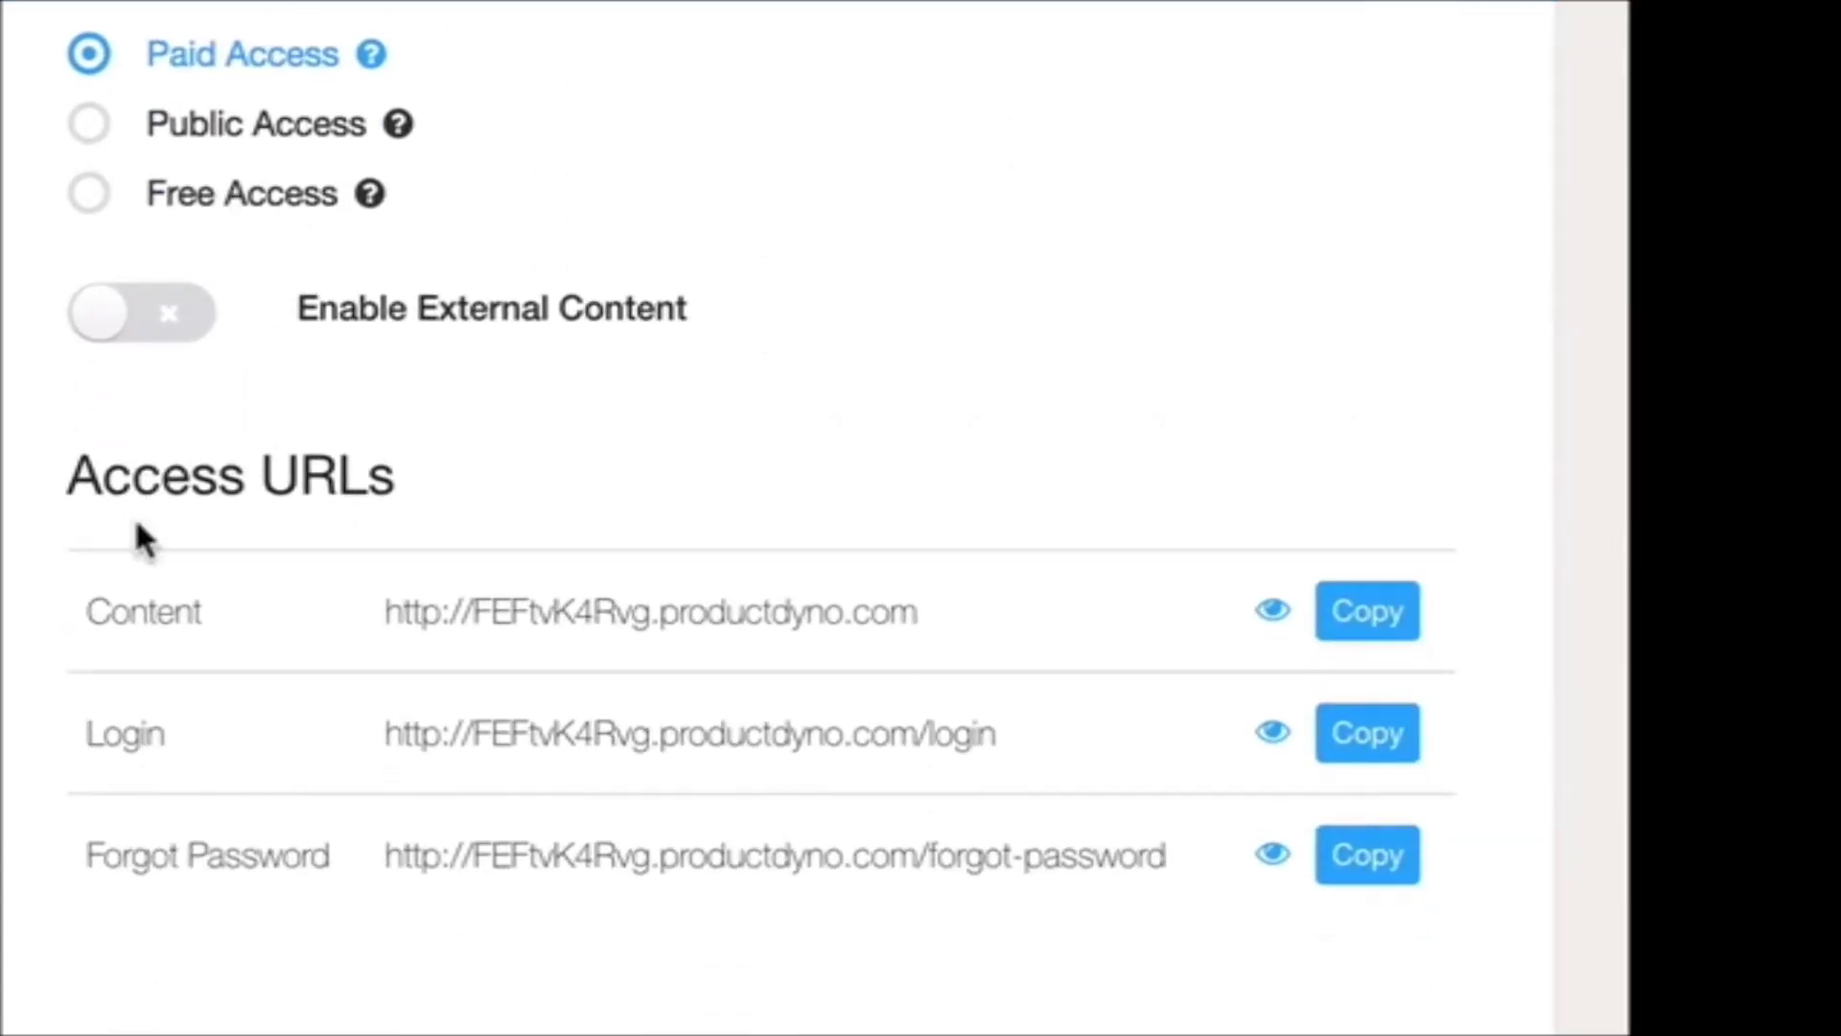
click(173, 783)
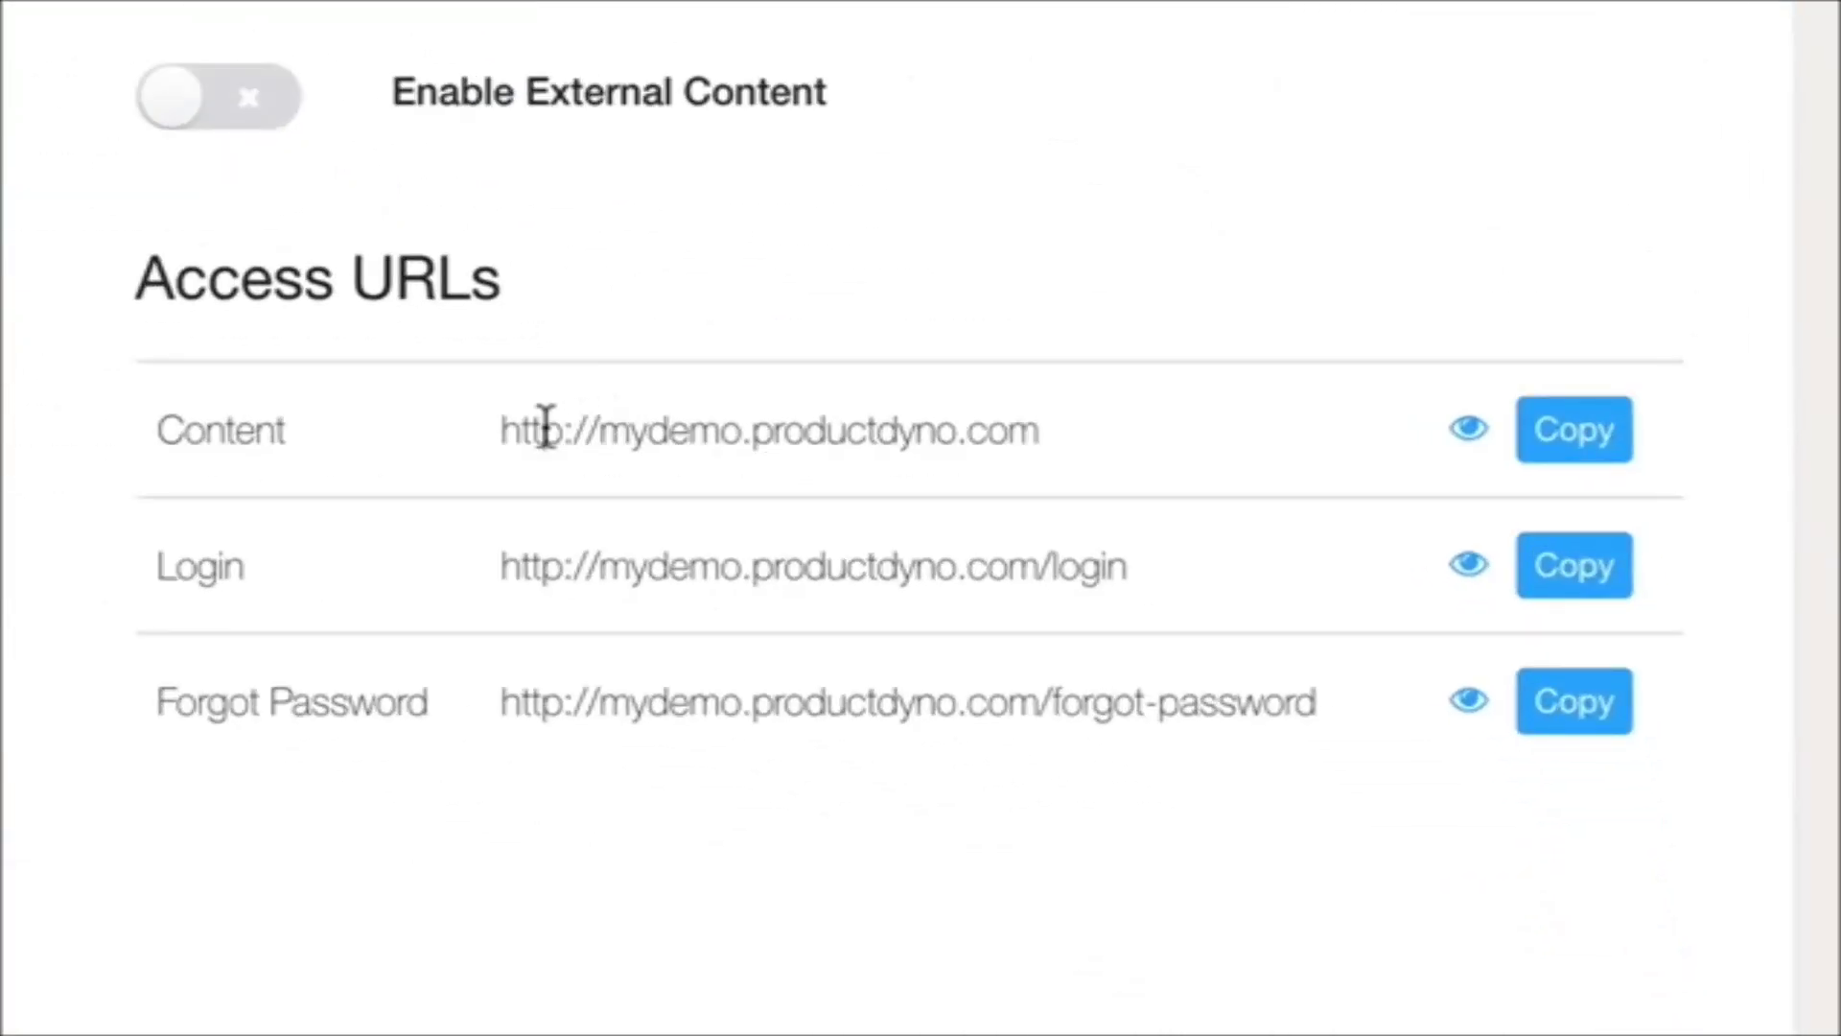
drag(504, 431, 1158, 444)
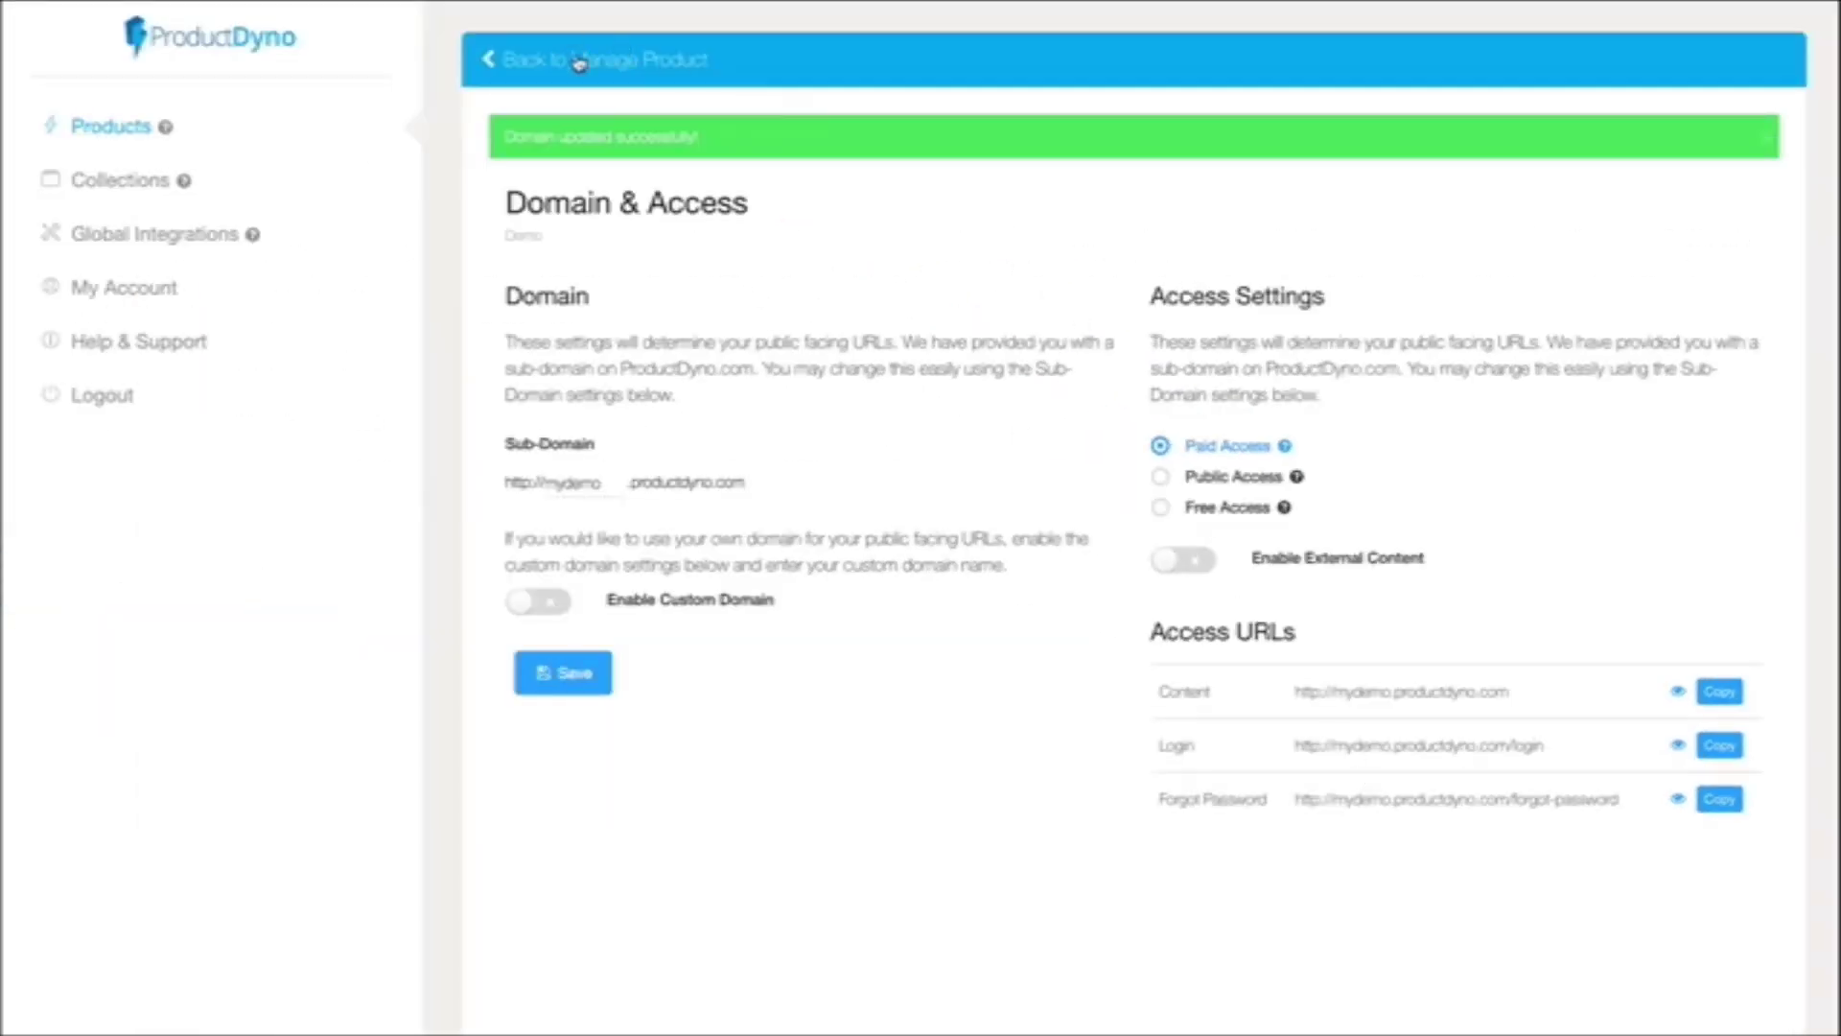
- Reorder content: Video editing guide second, Instant 100% solution section at the top
click(579, 62)
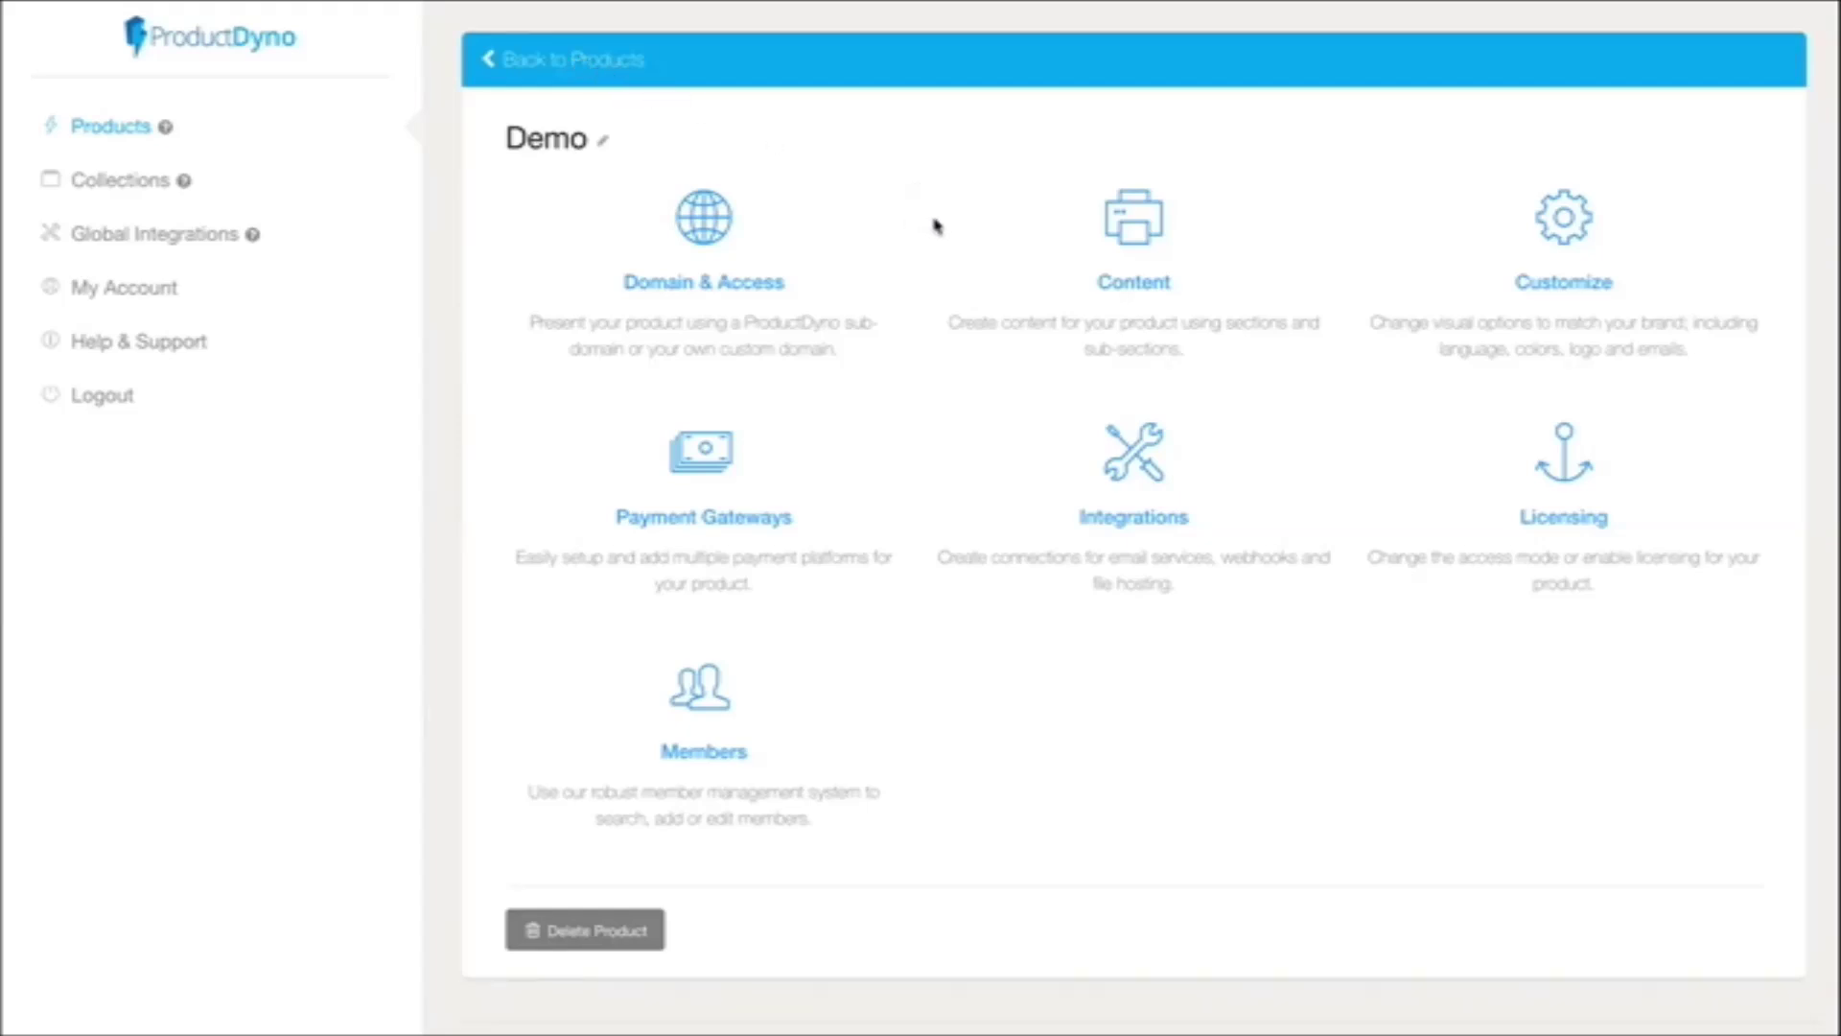
click(1136, 238)
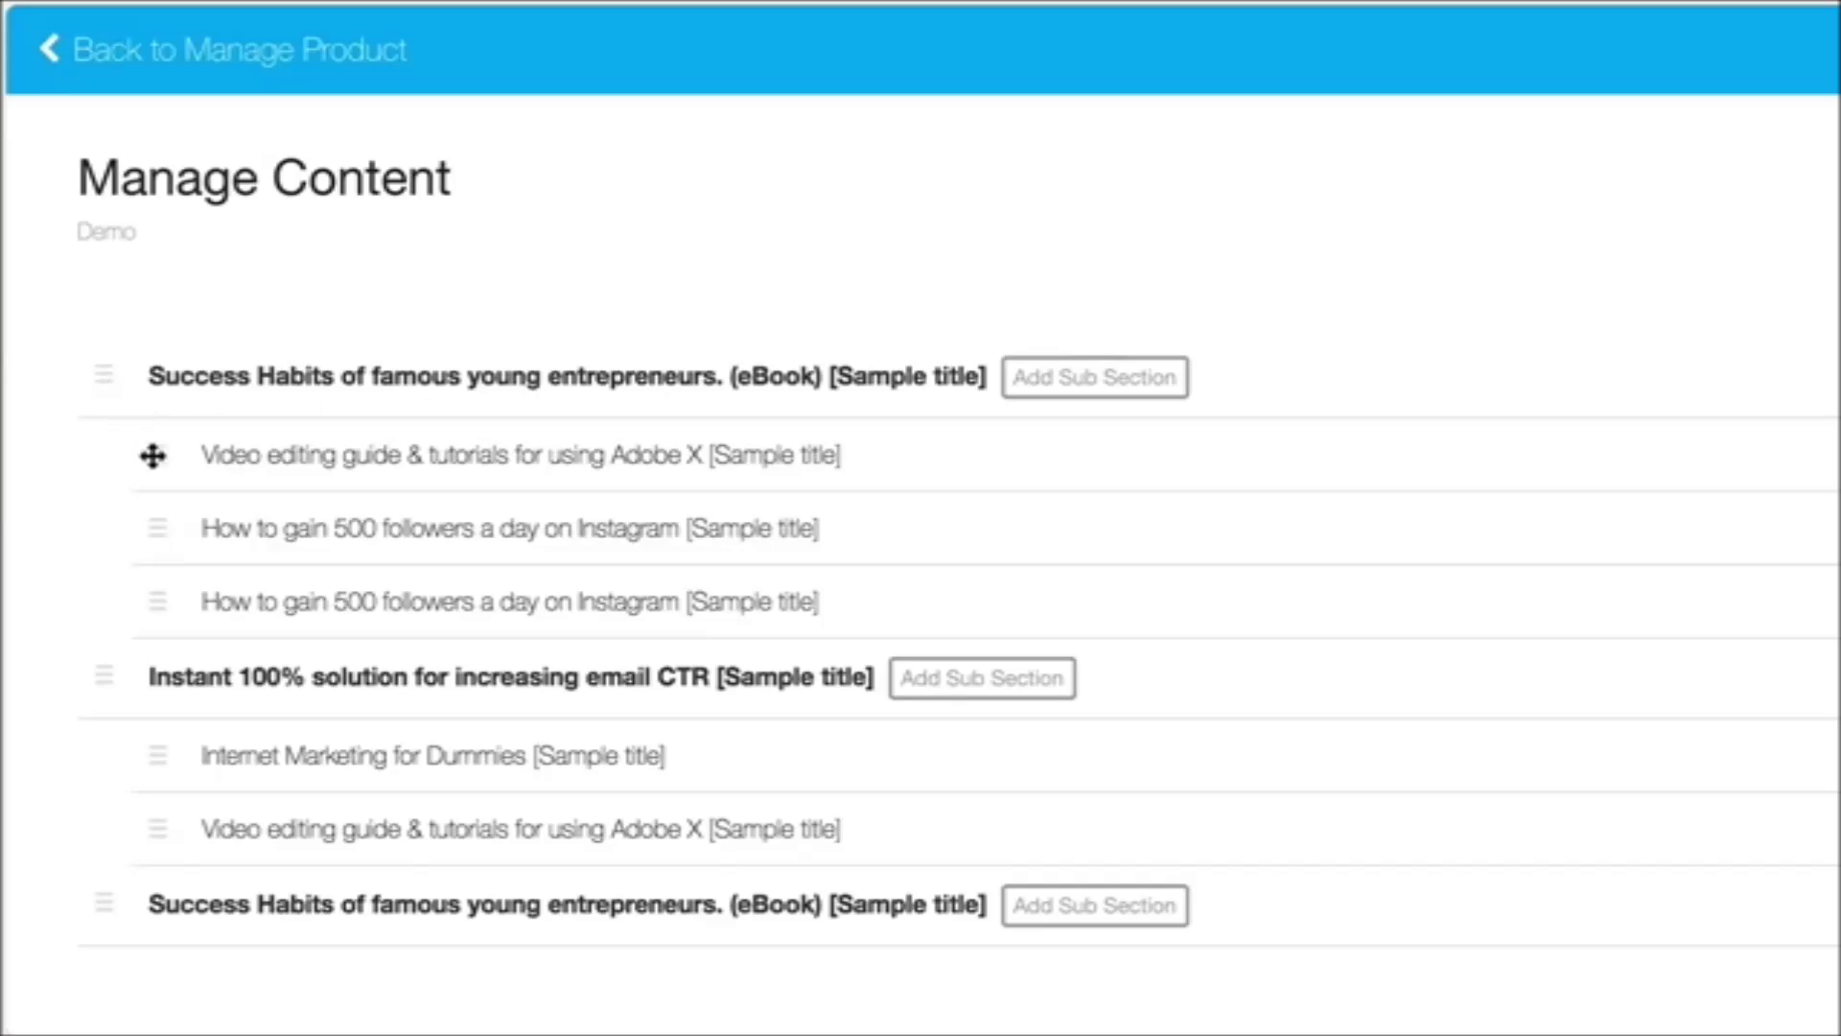
drag(154, 456, 158, 561)
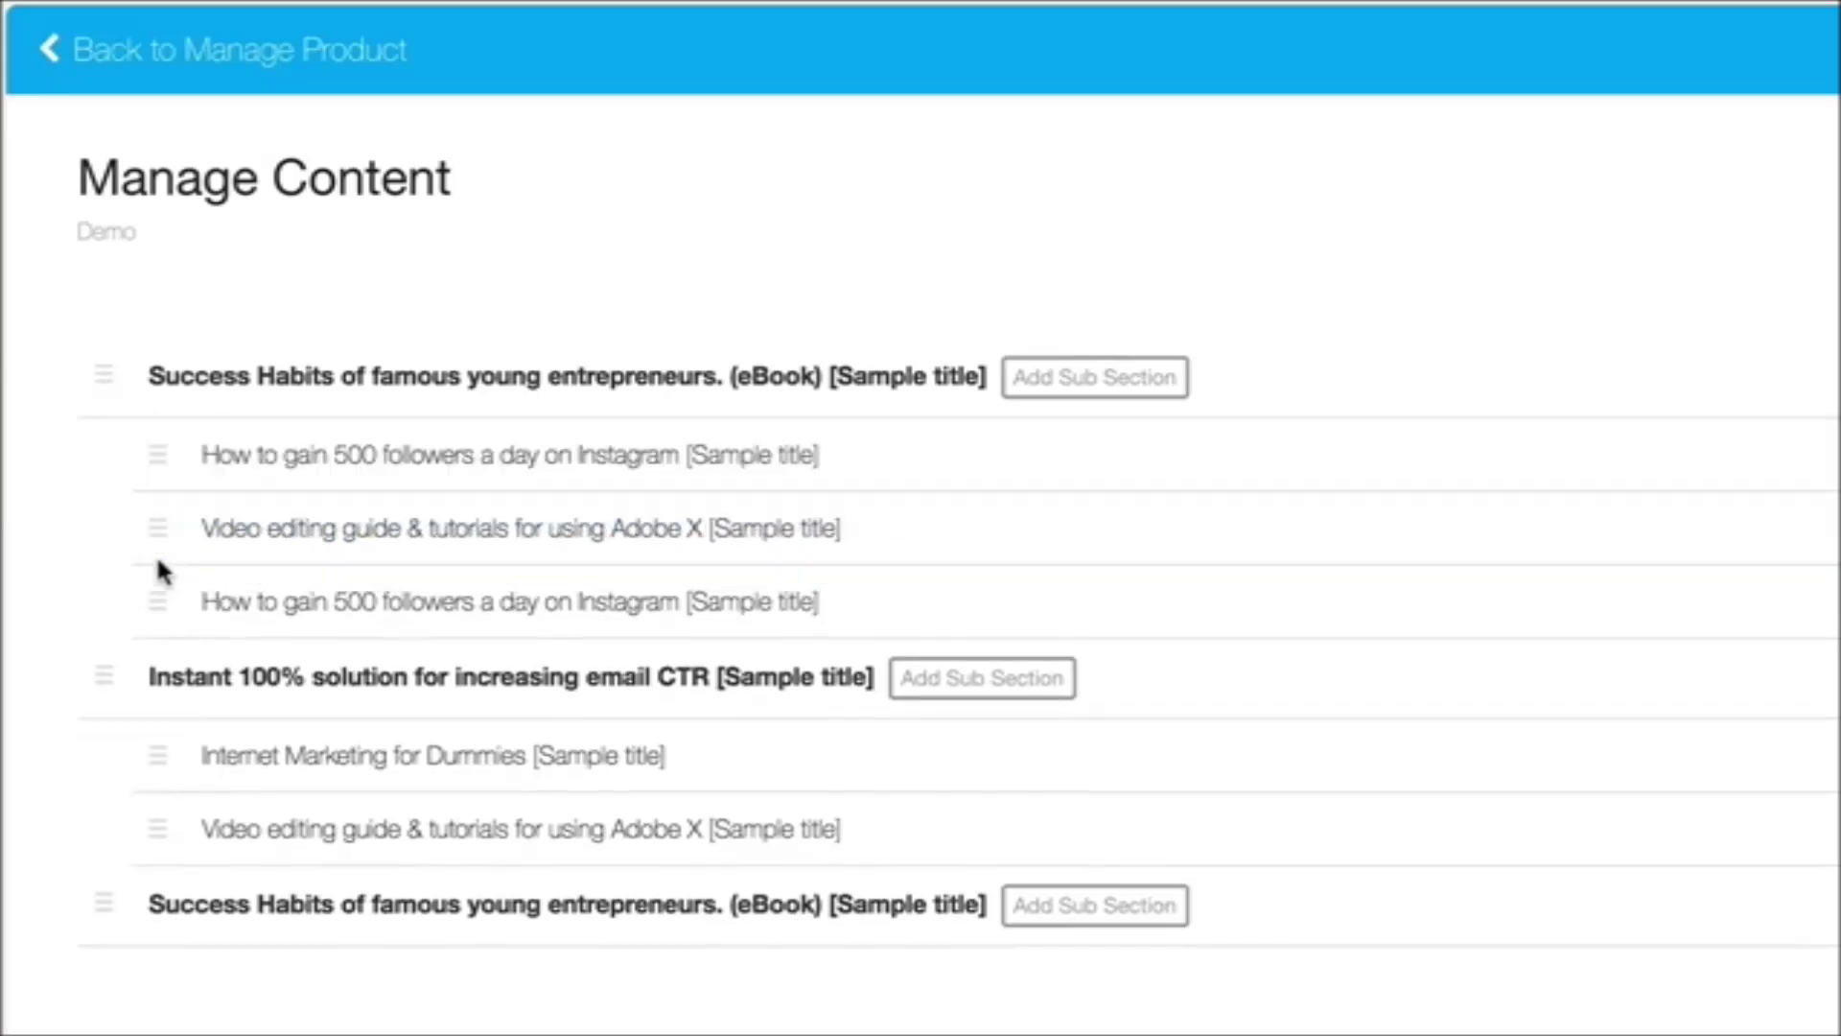
mouse_move(103, 677)
mouse_down()
mouse_move(162, 647)
mouse_move(113, 360)
mouse_up()
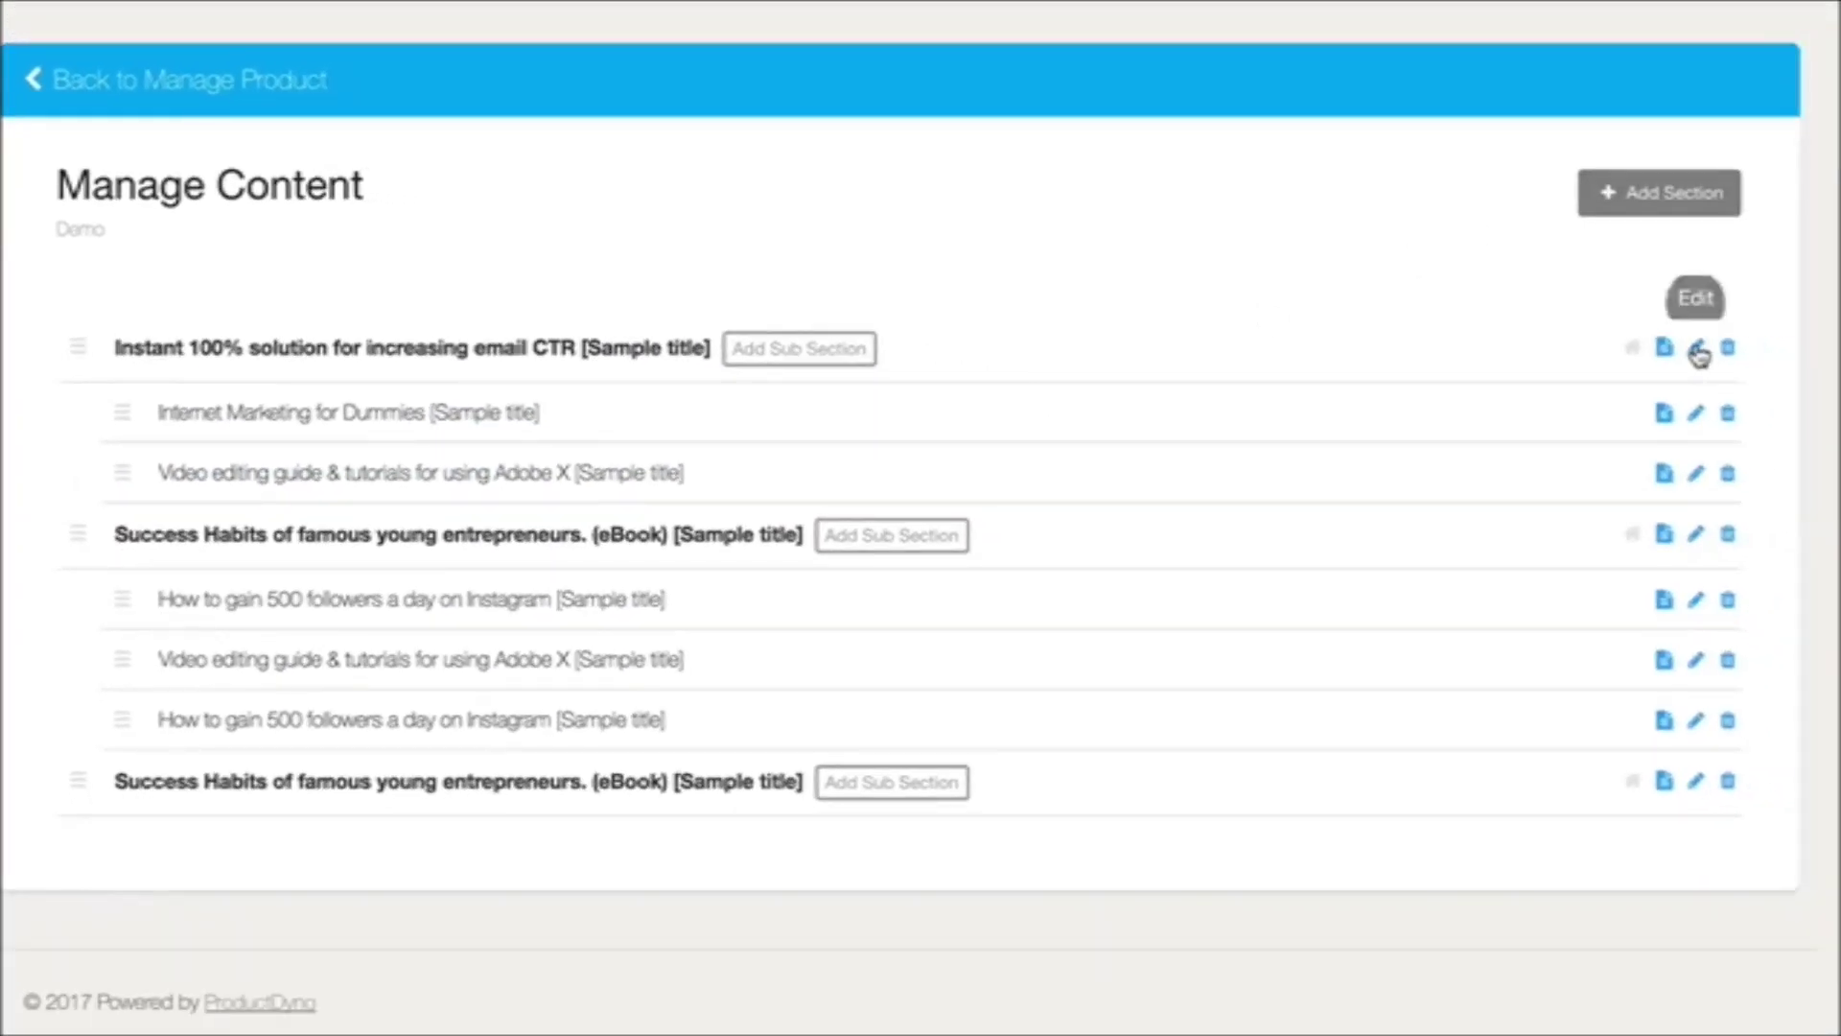
- Review the first section's edit form, content, drip settings and supporting files
click(1699, 351)
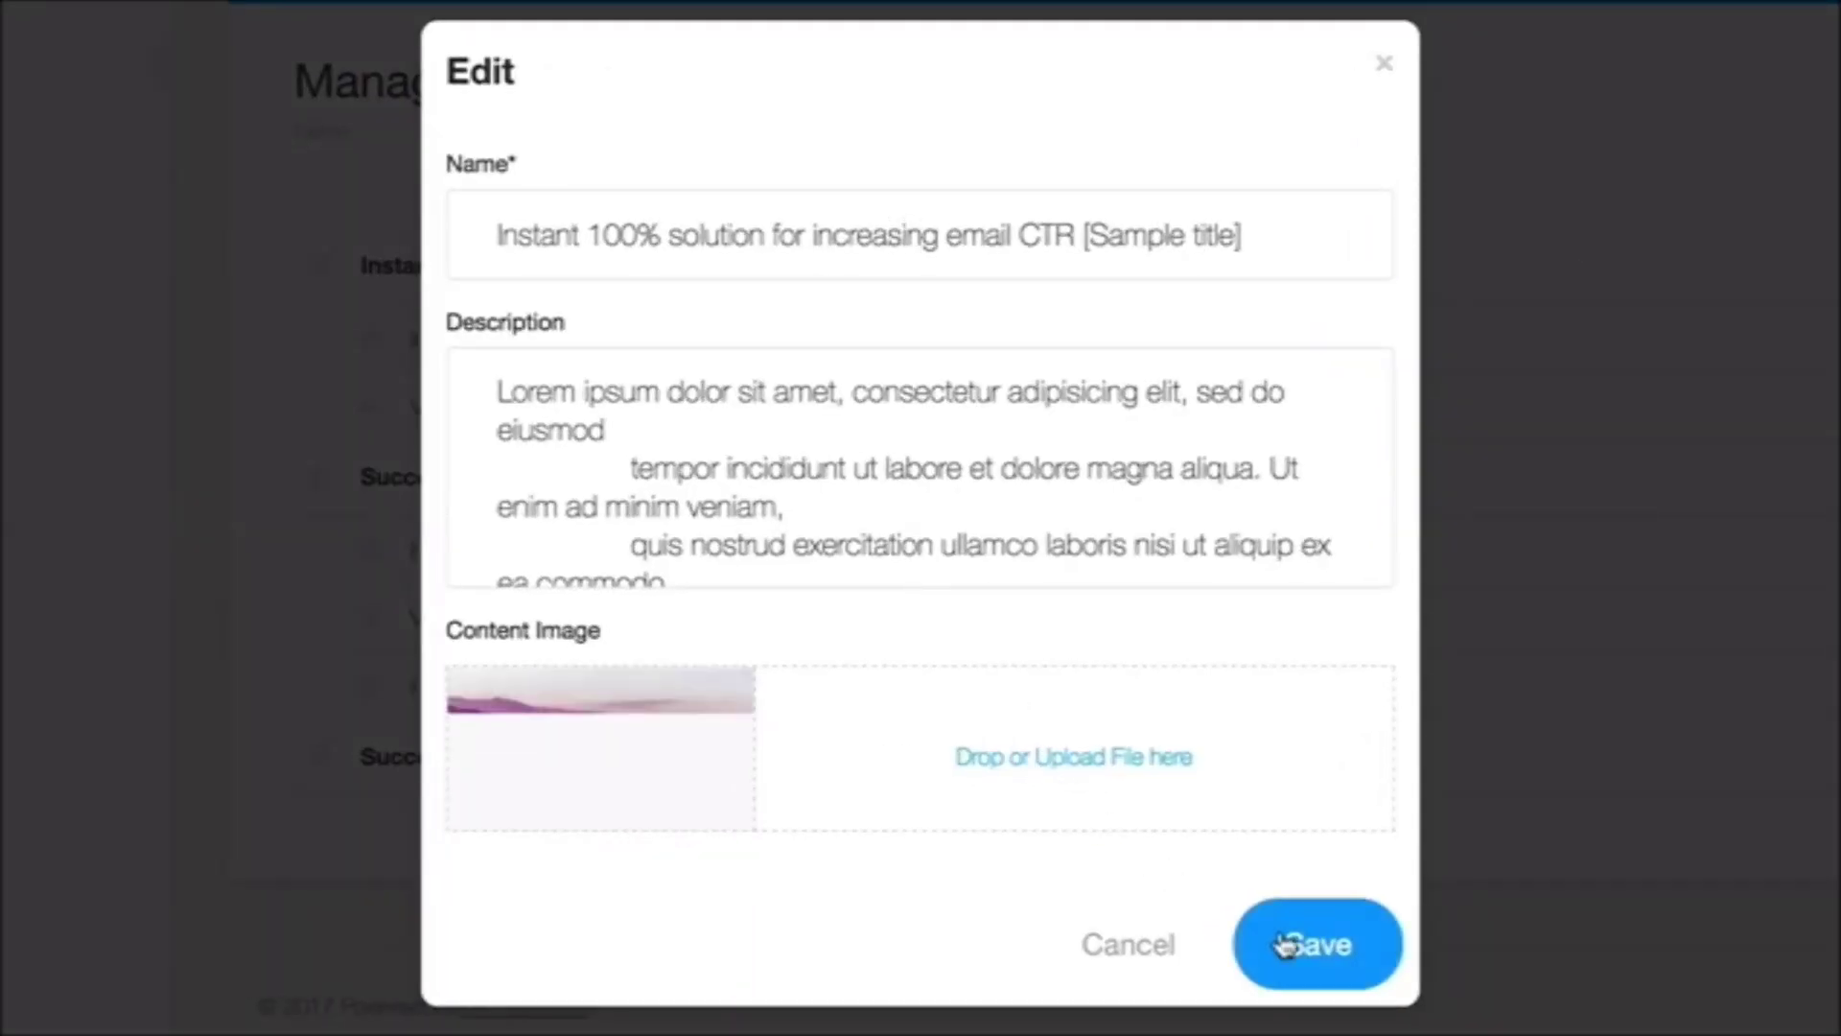
click(1133, 944)
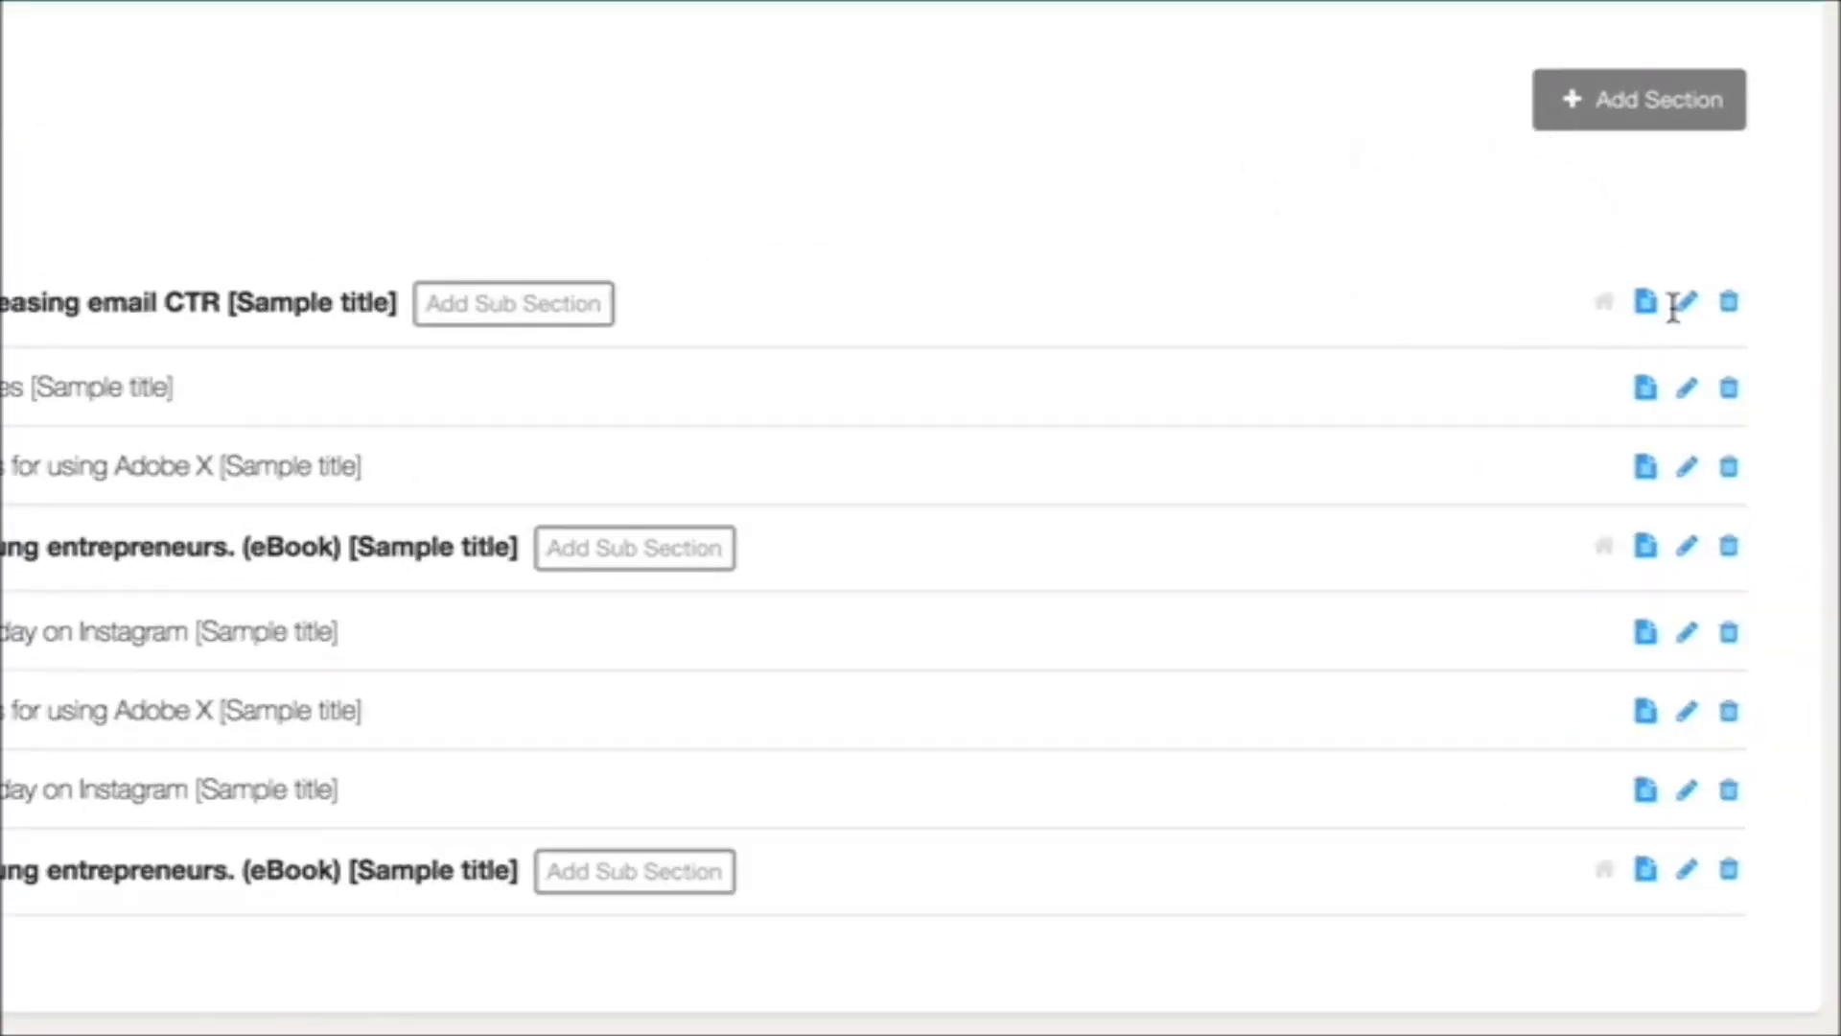
click(1645, 305)
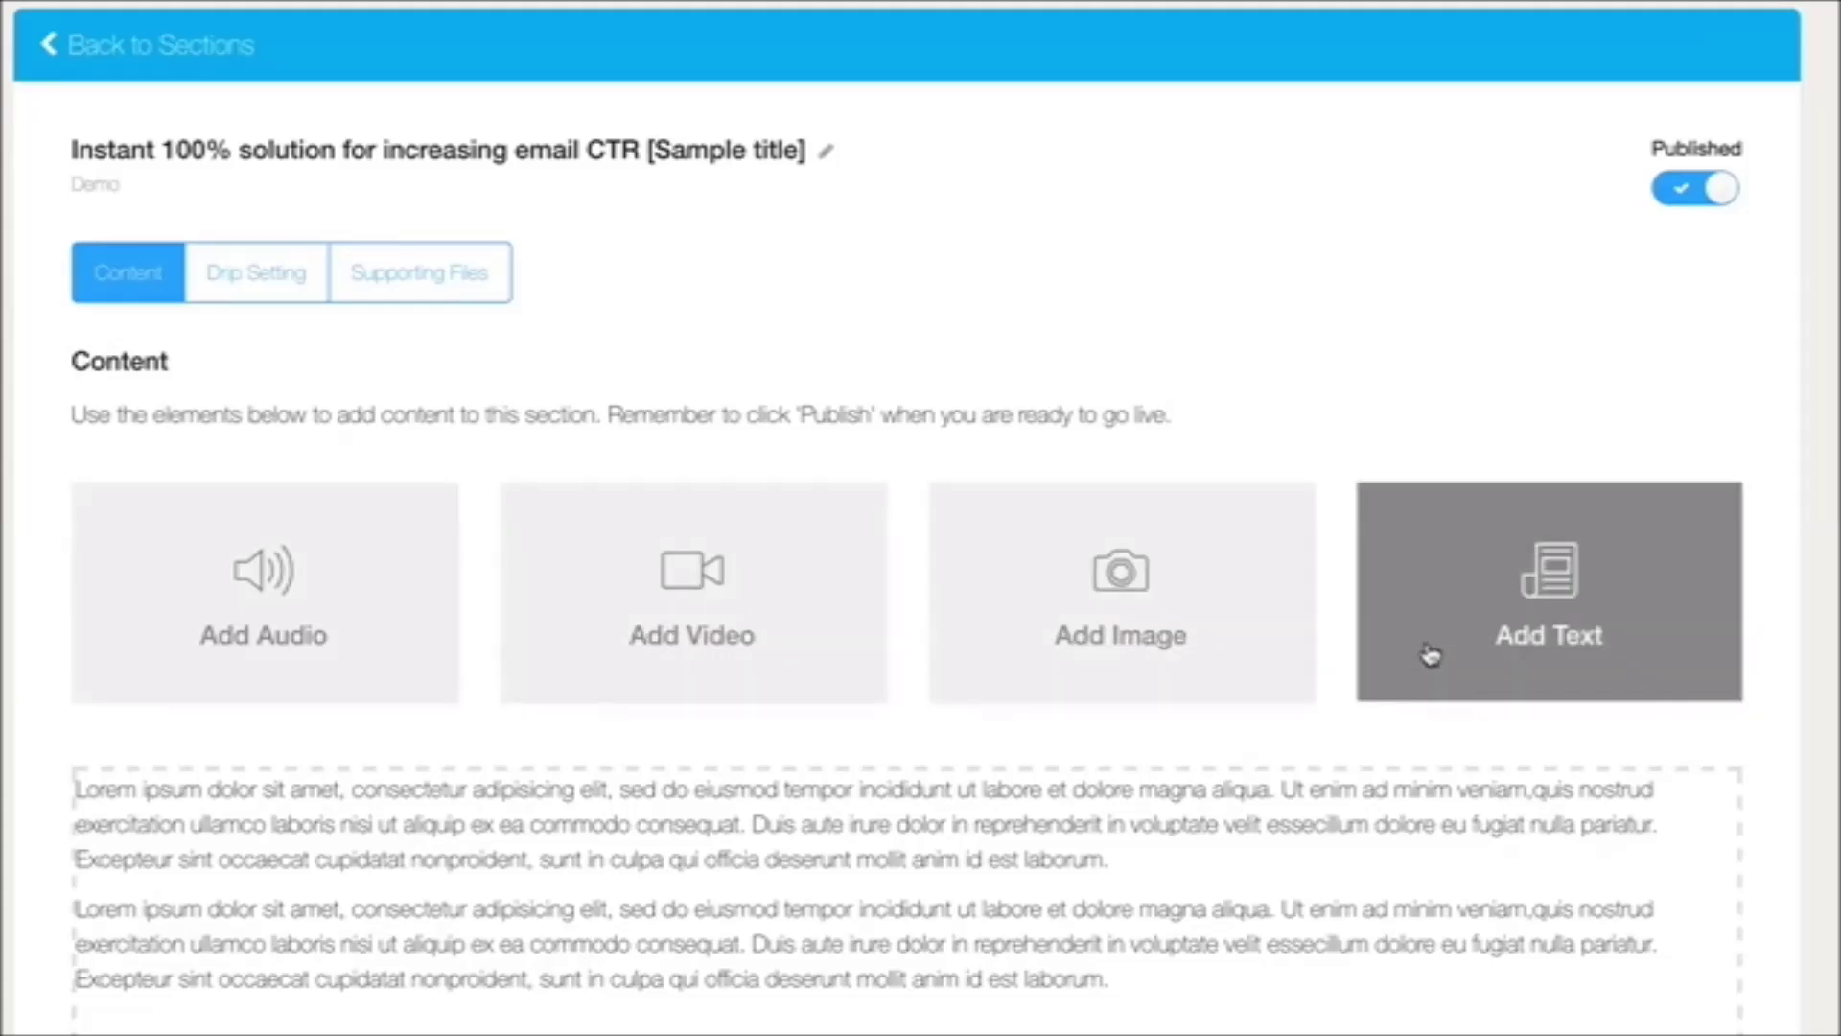
click(271, 295)
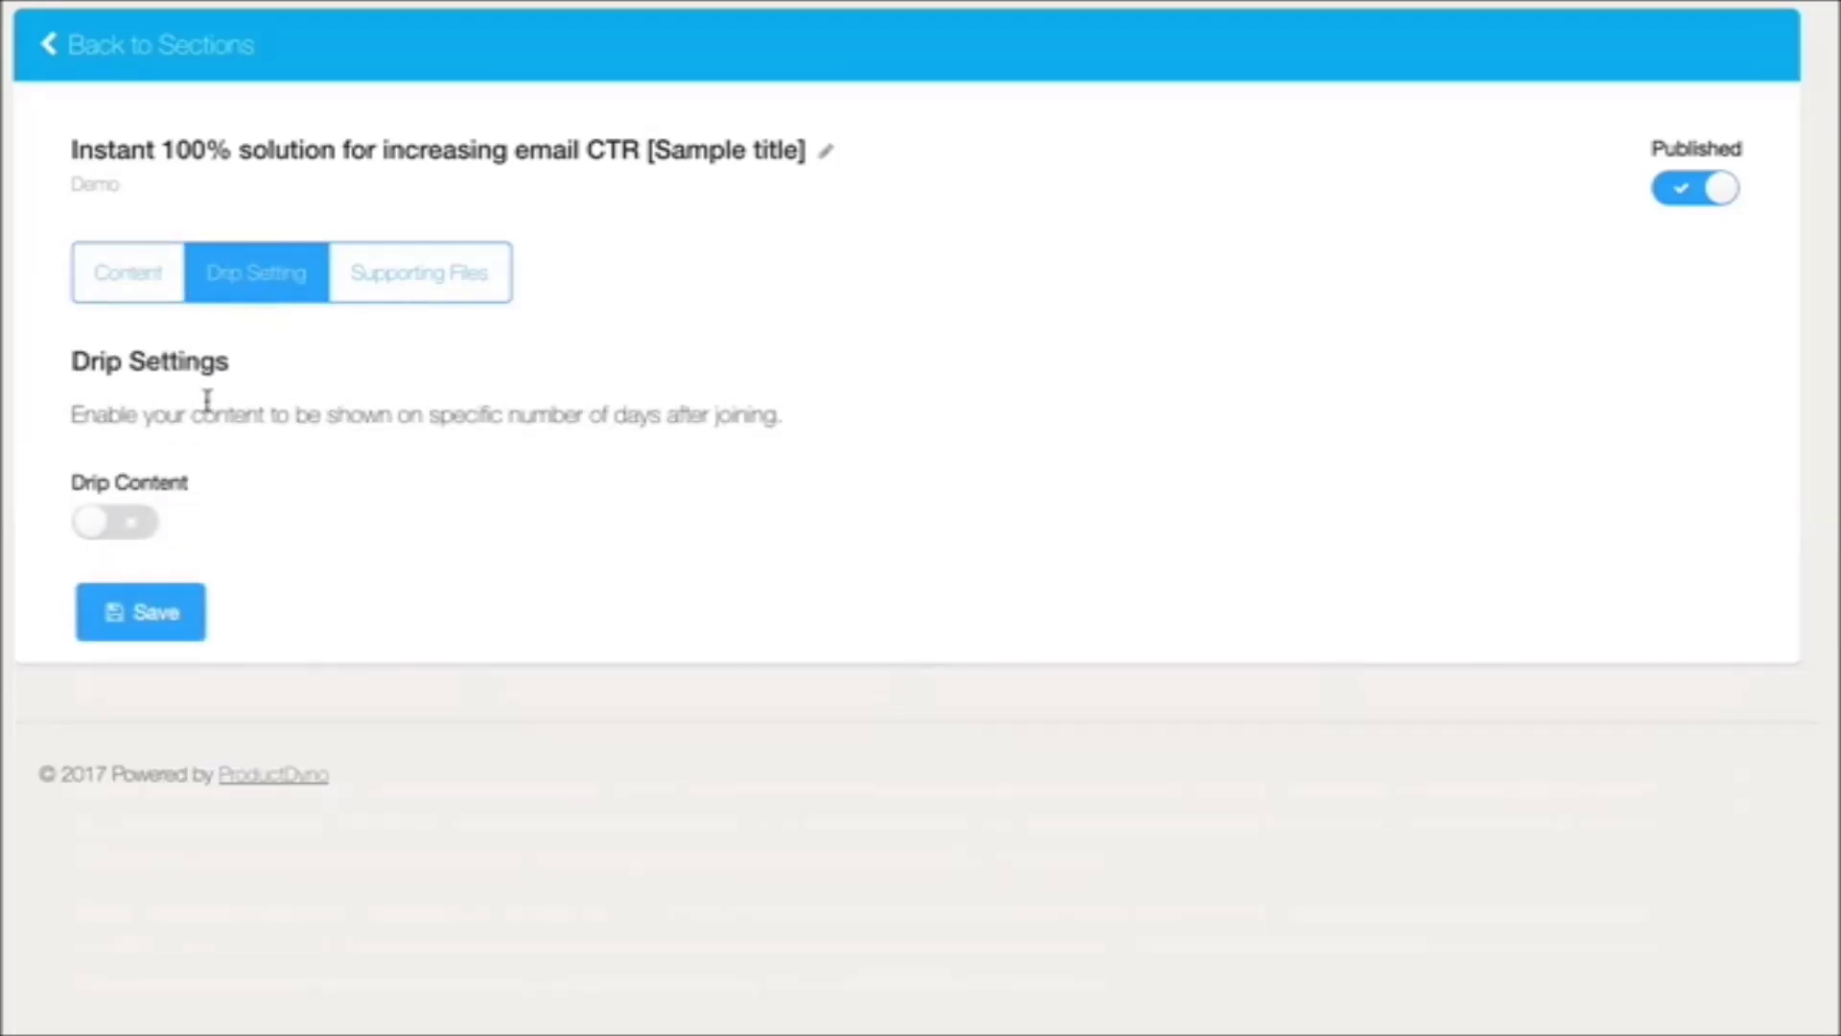
click(411, 297)
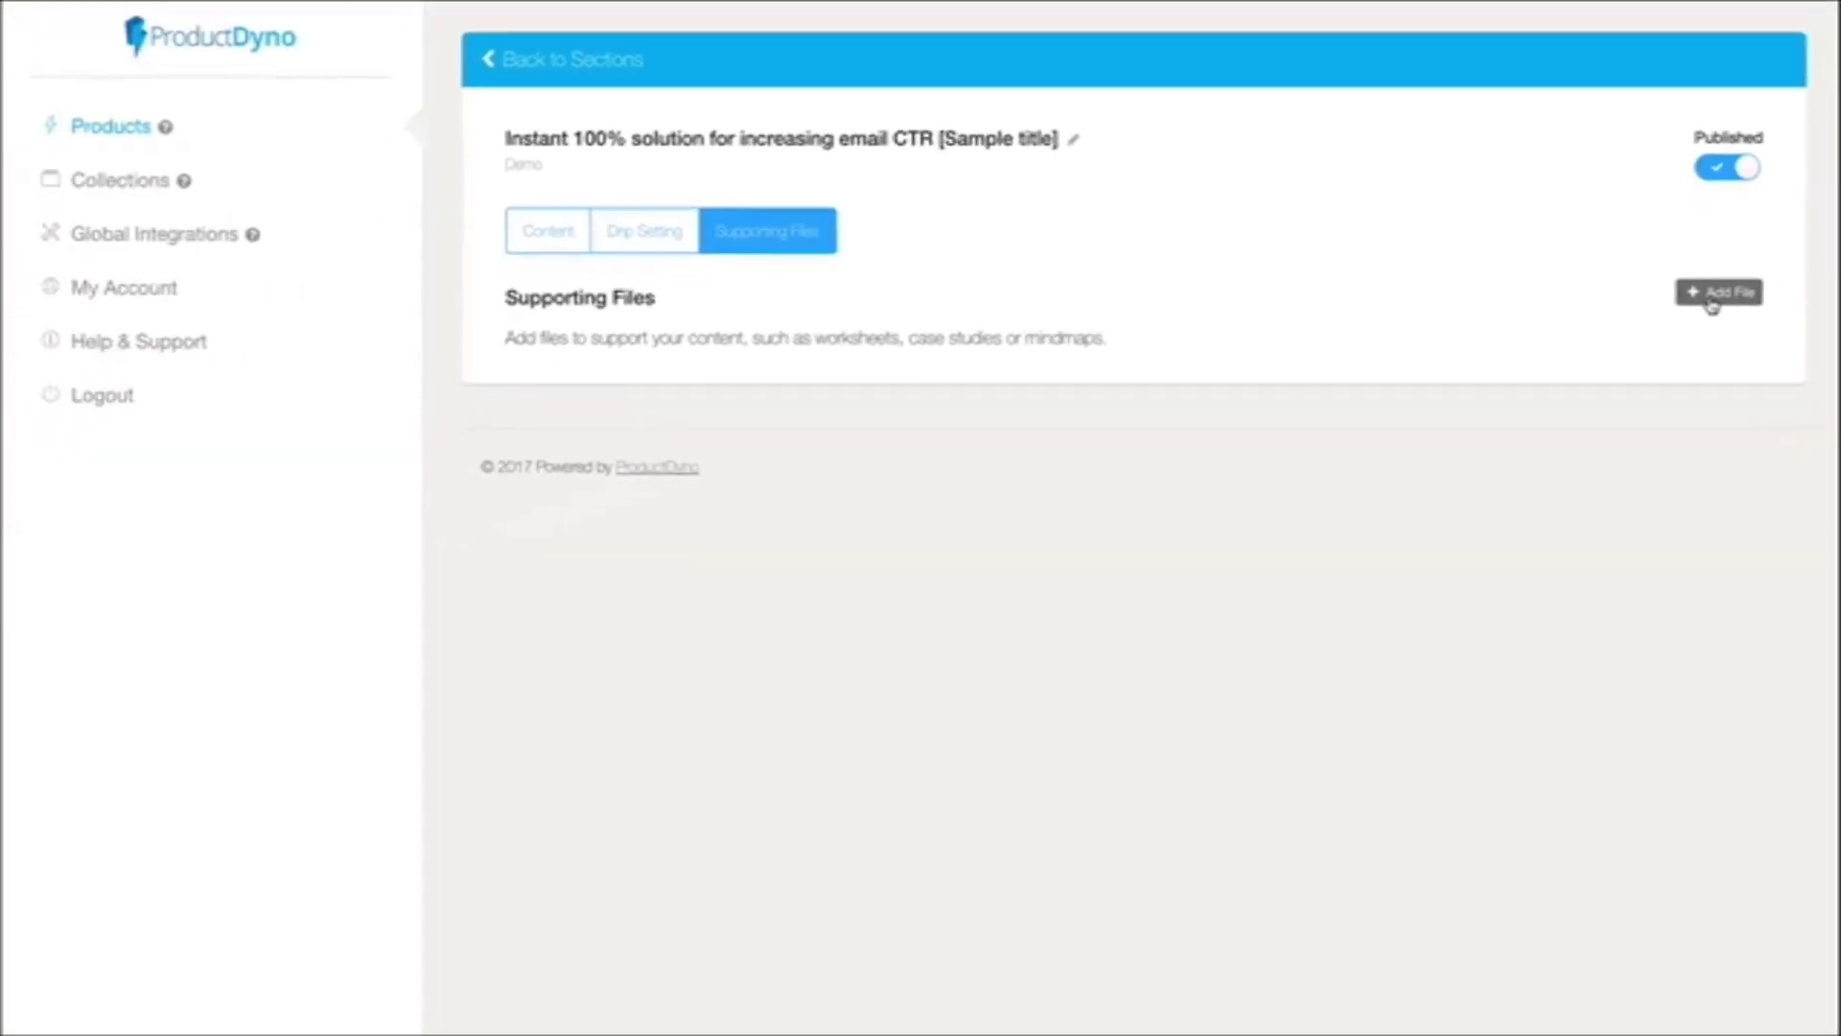
click(535, 62)
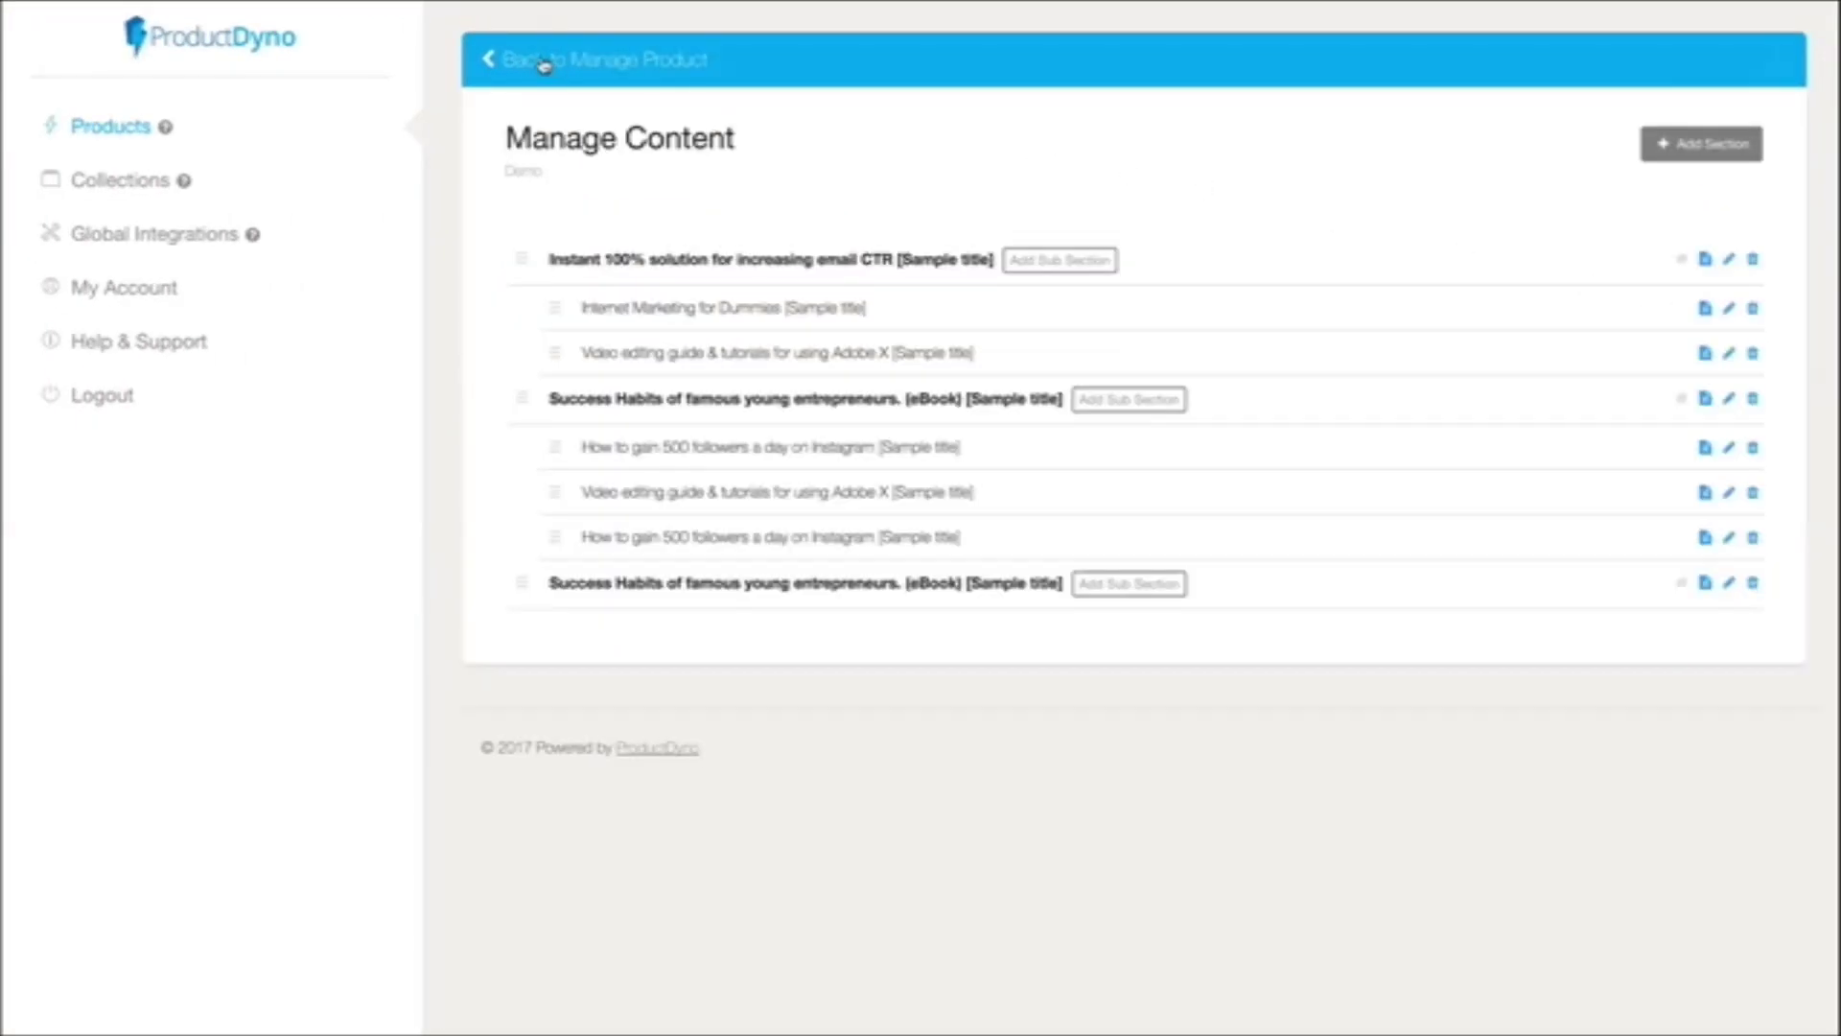
click(544, 60)
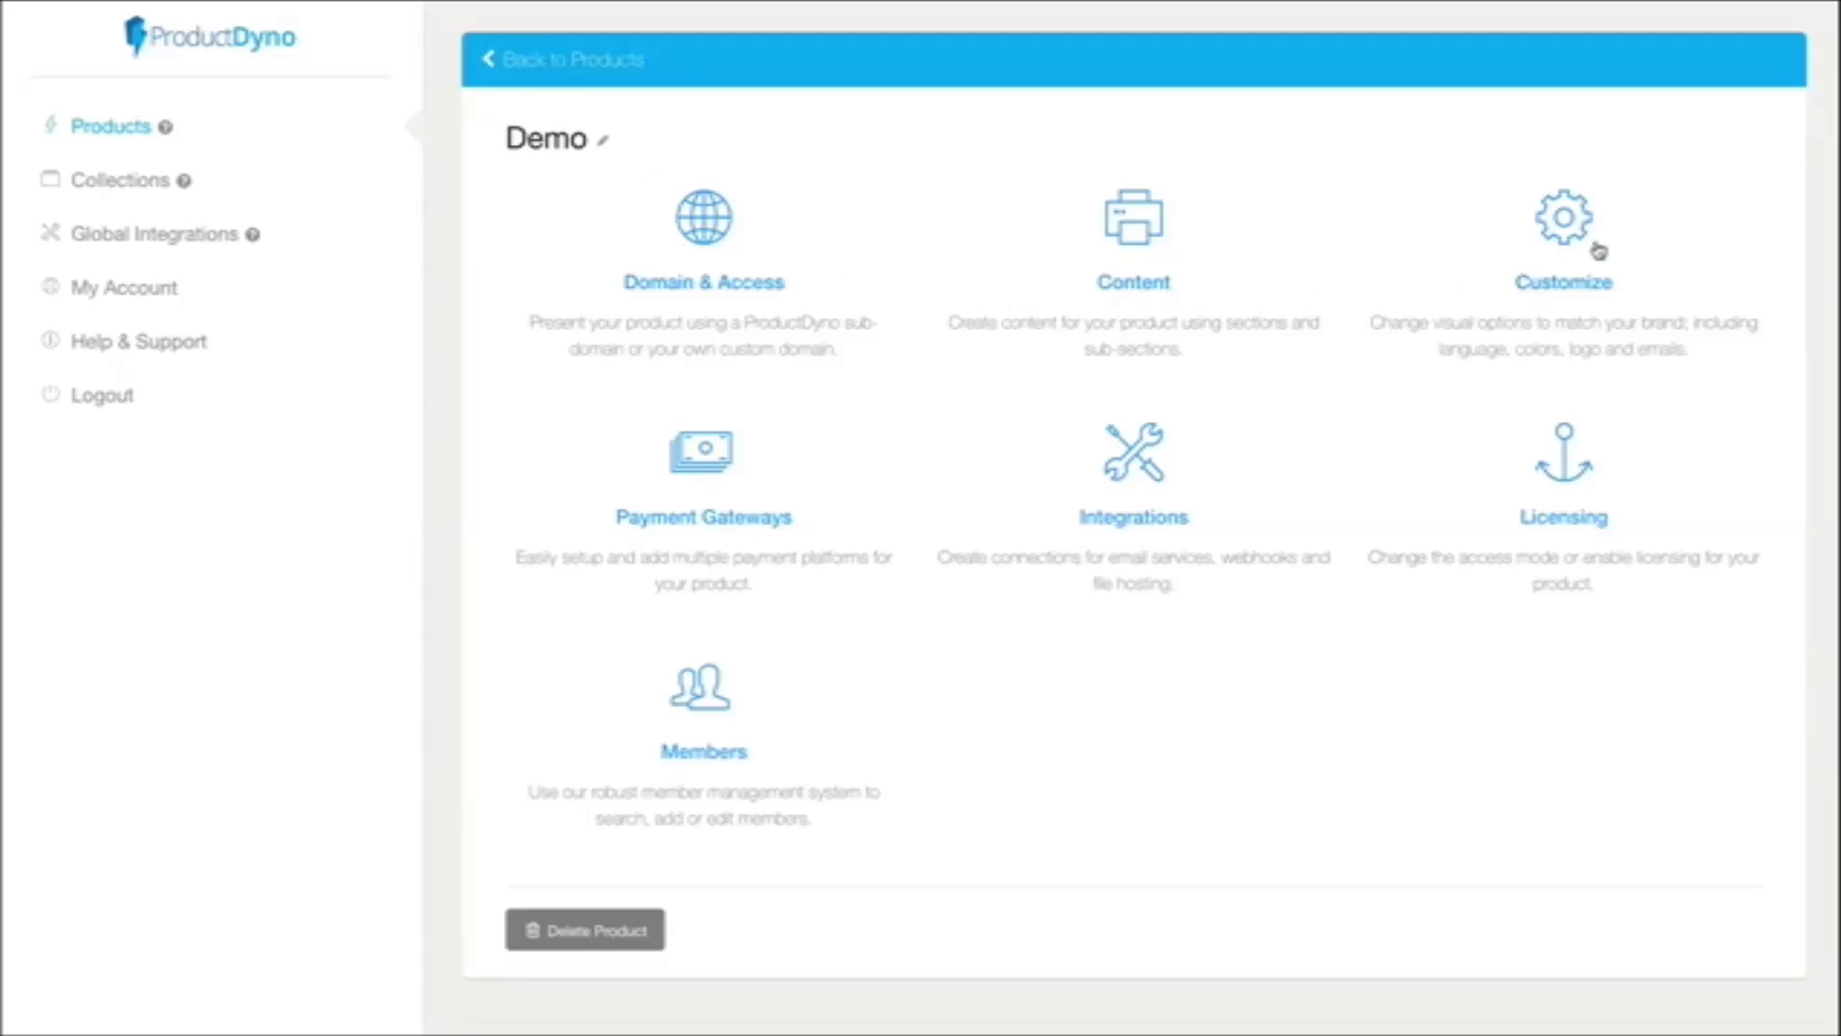
- Browse Demo's customization themes without changing the theme
click(1565, 234)
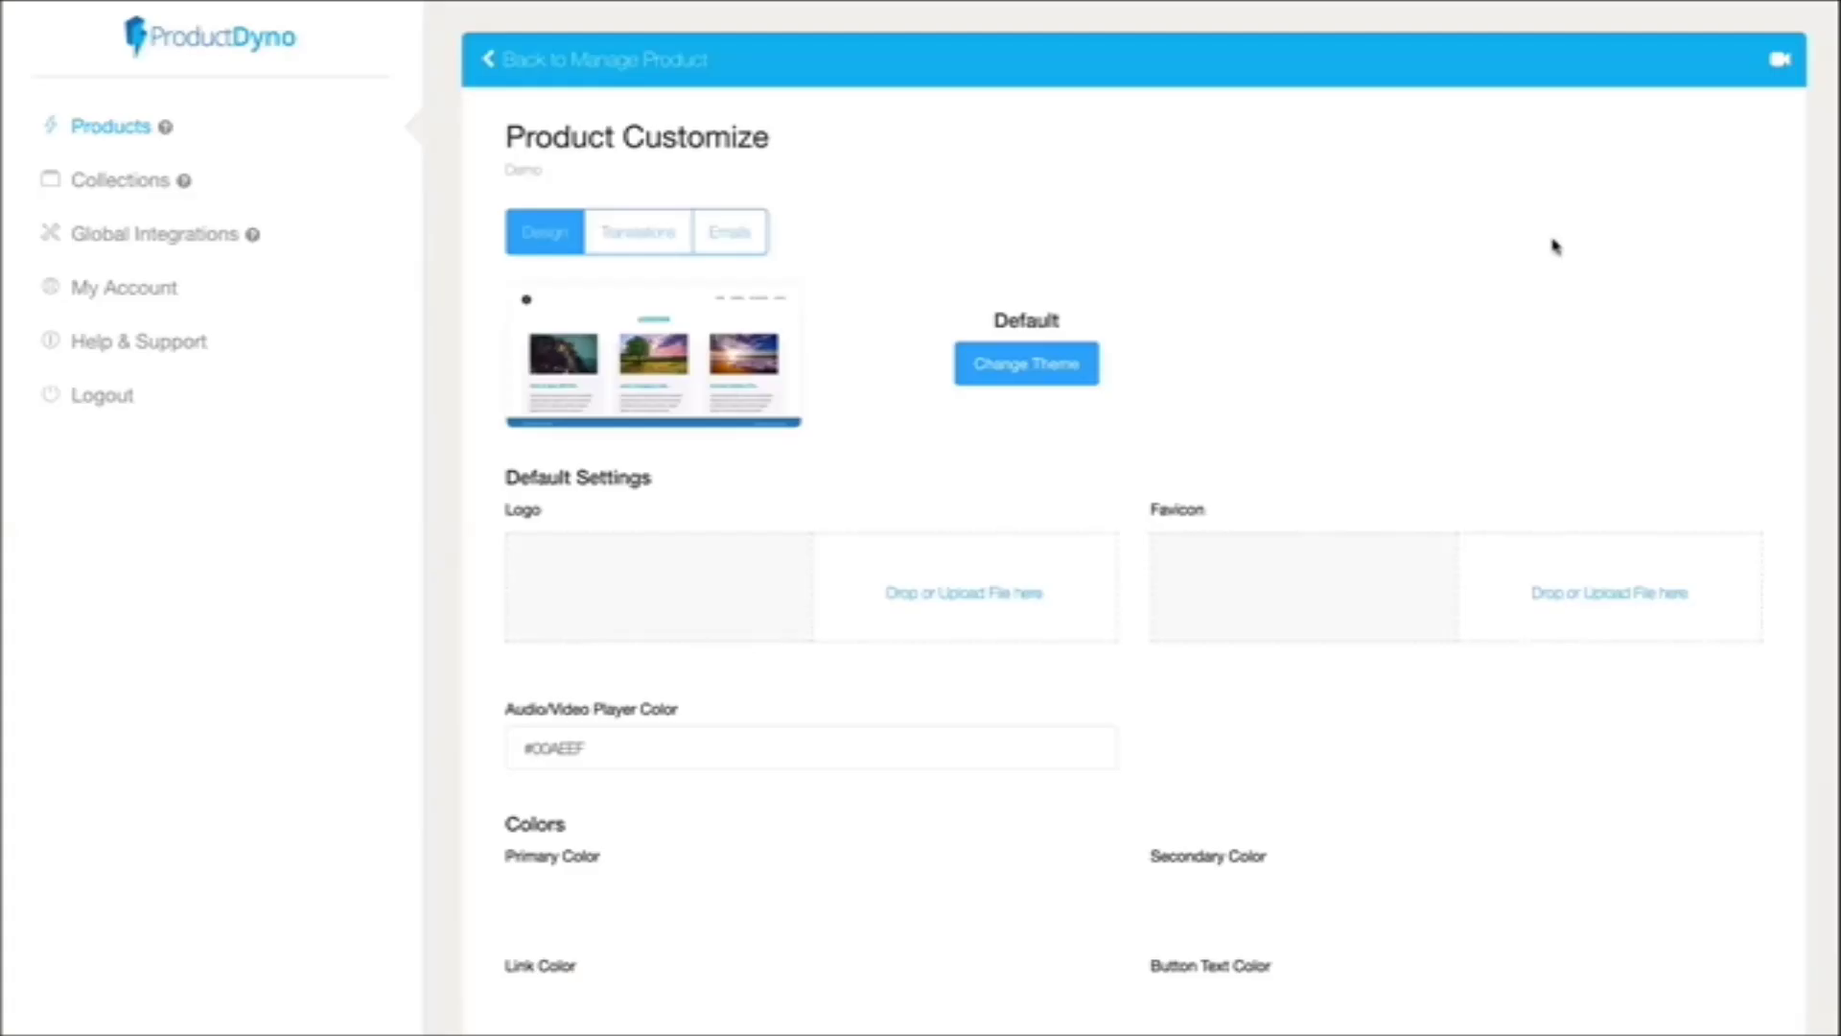
click(1019, 366)
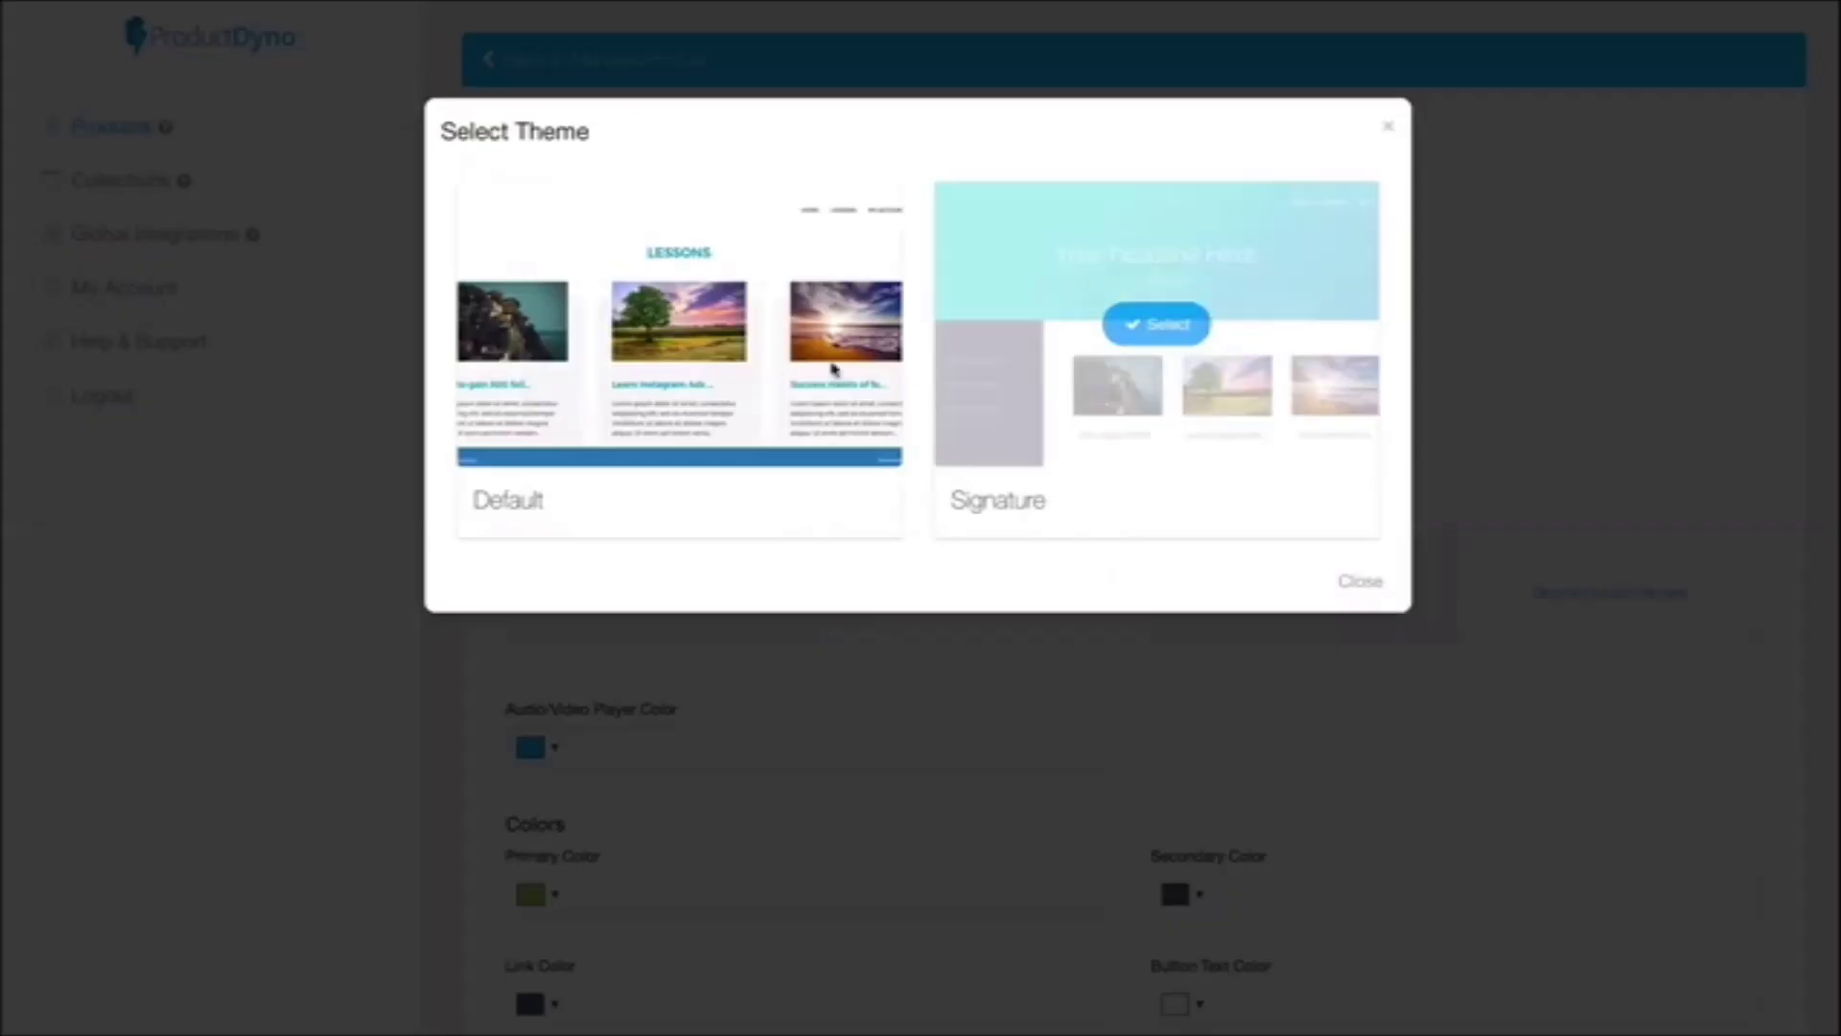
click(1390, 127)
scroll(753, 591, down, 4)
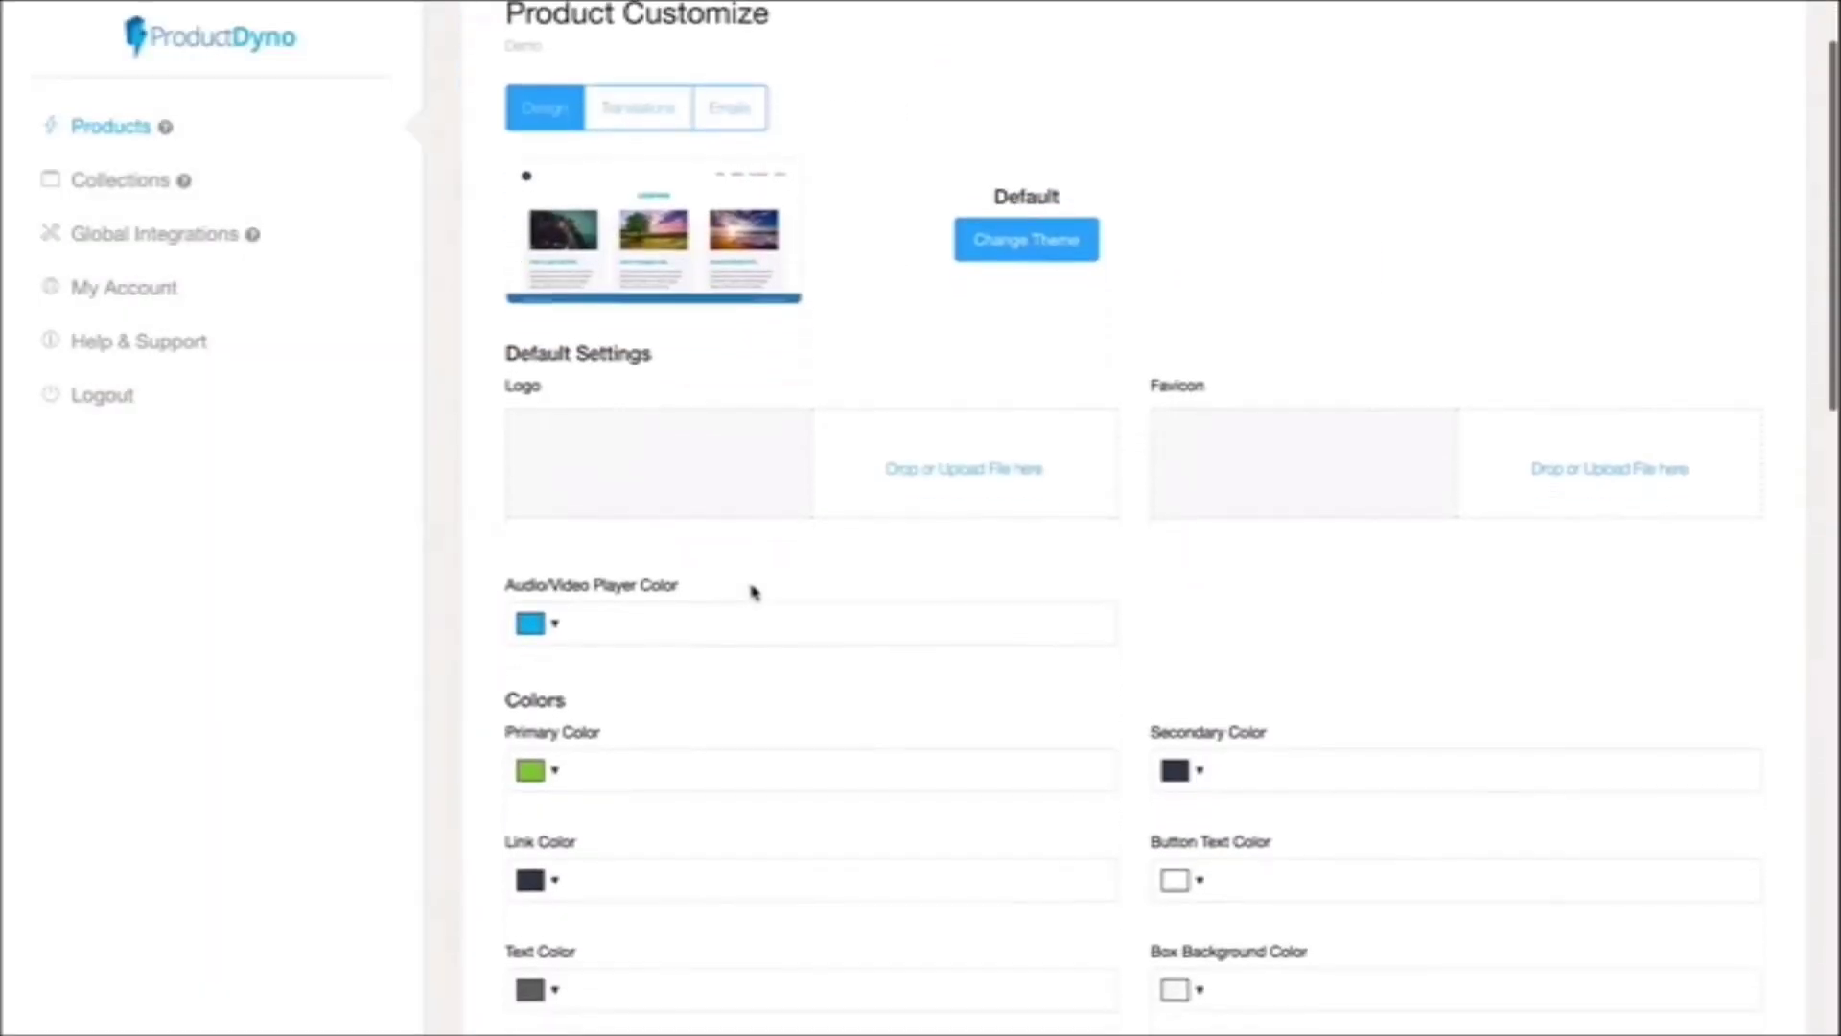
scroll(752, 590, down, 1)
scroll(752, 592, up, 6)
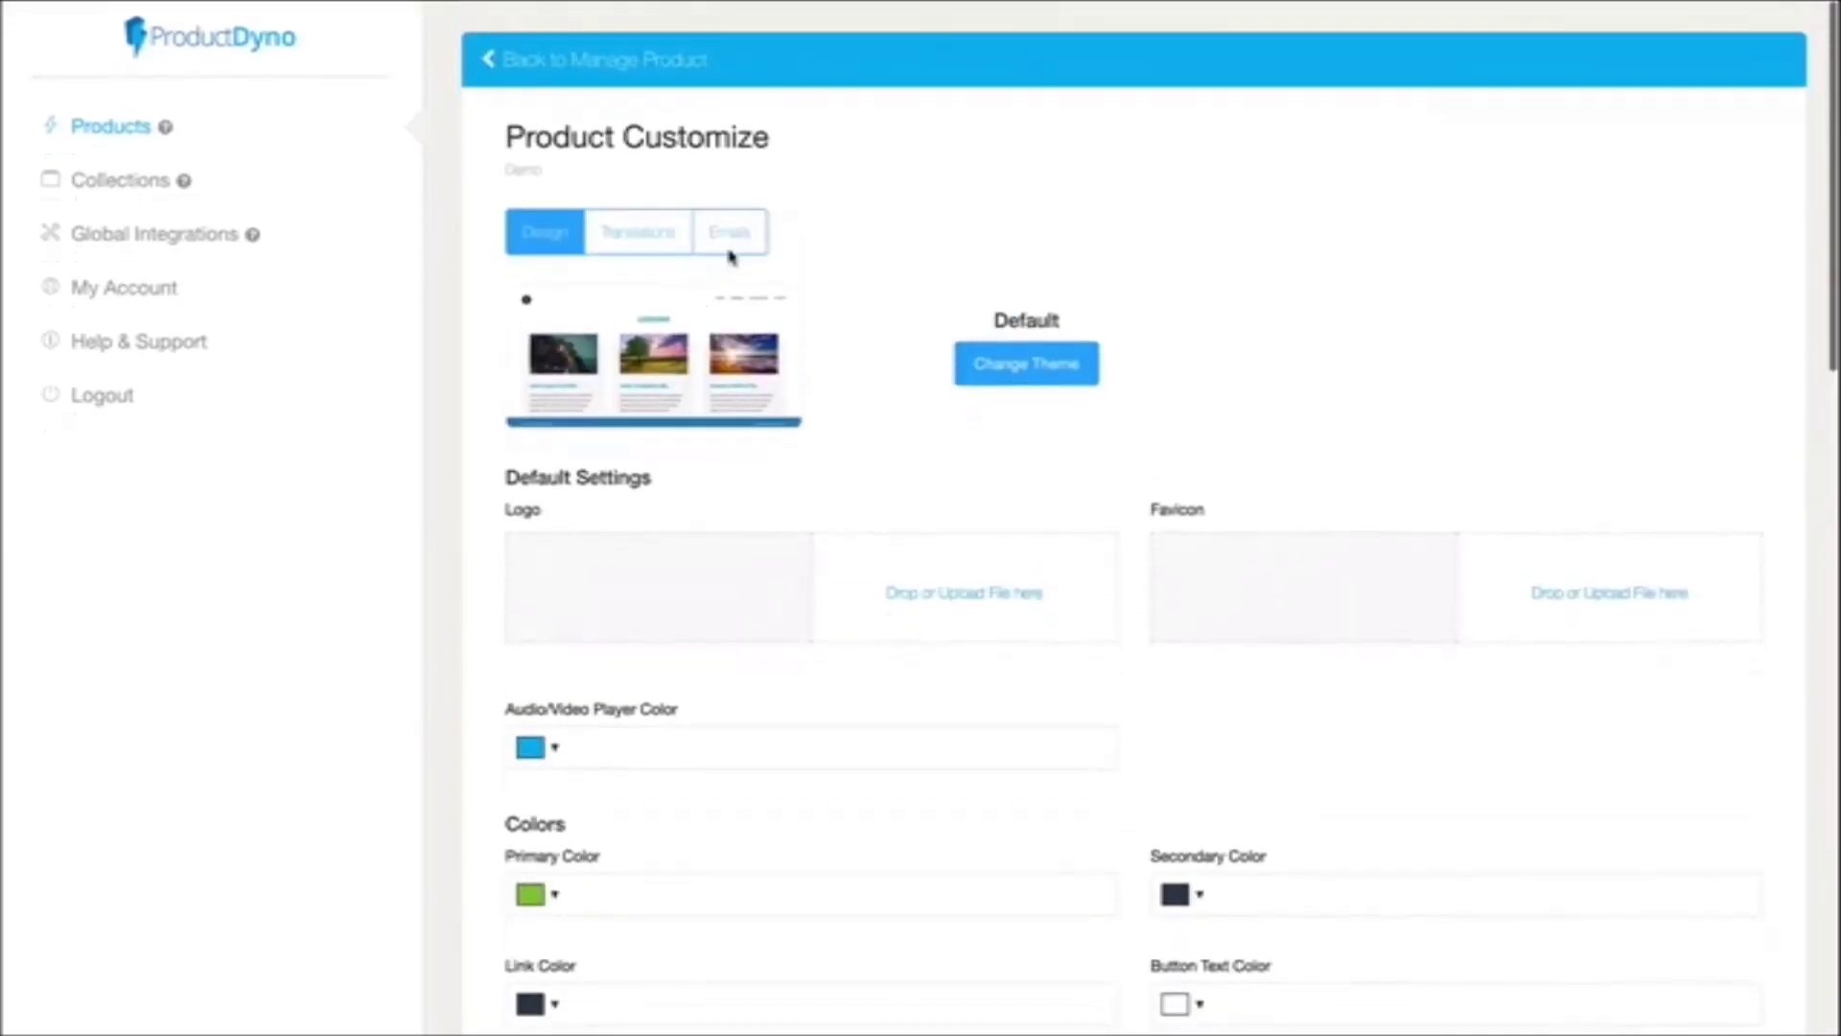
- Review the reset password, access revoked and welcome email templates
click(739, 249)
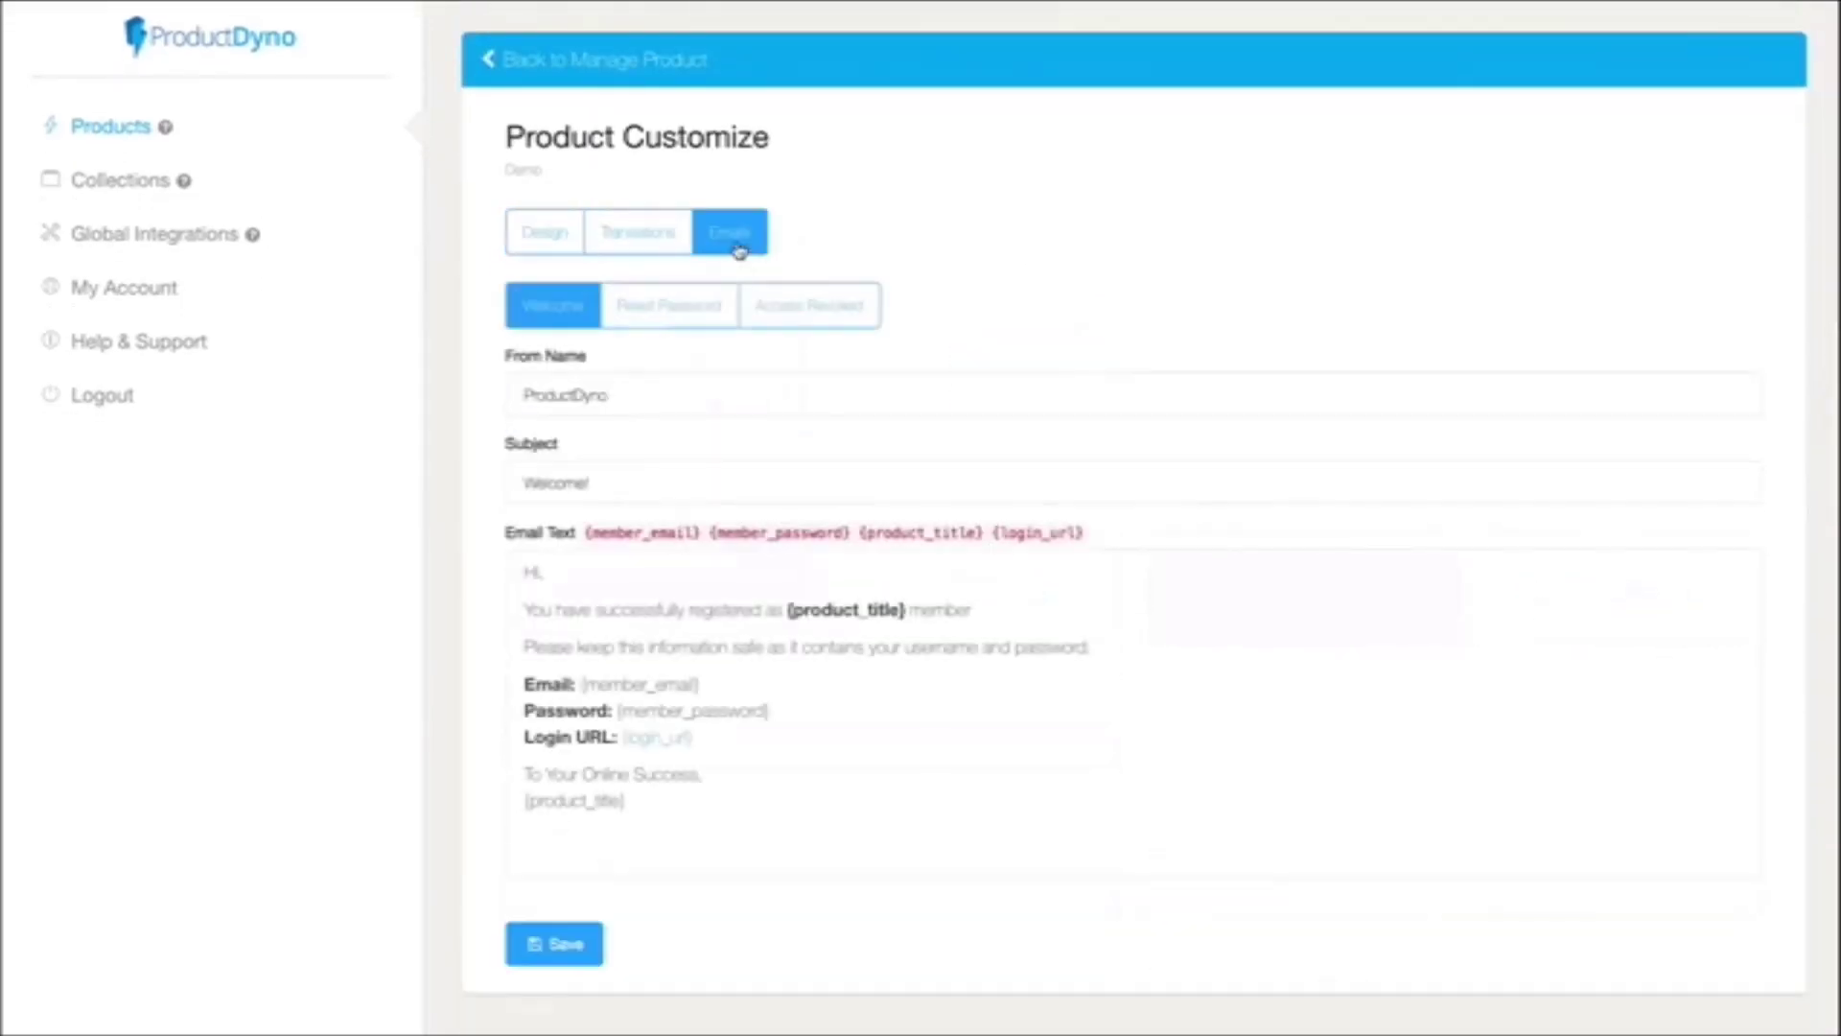
click(661, 305)
click(790, 312)
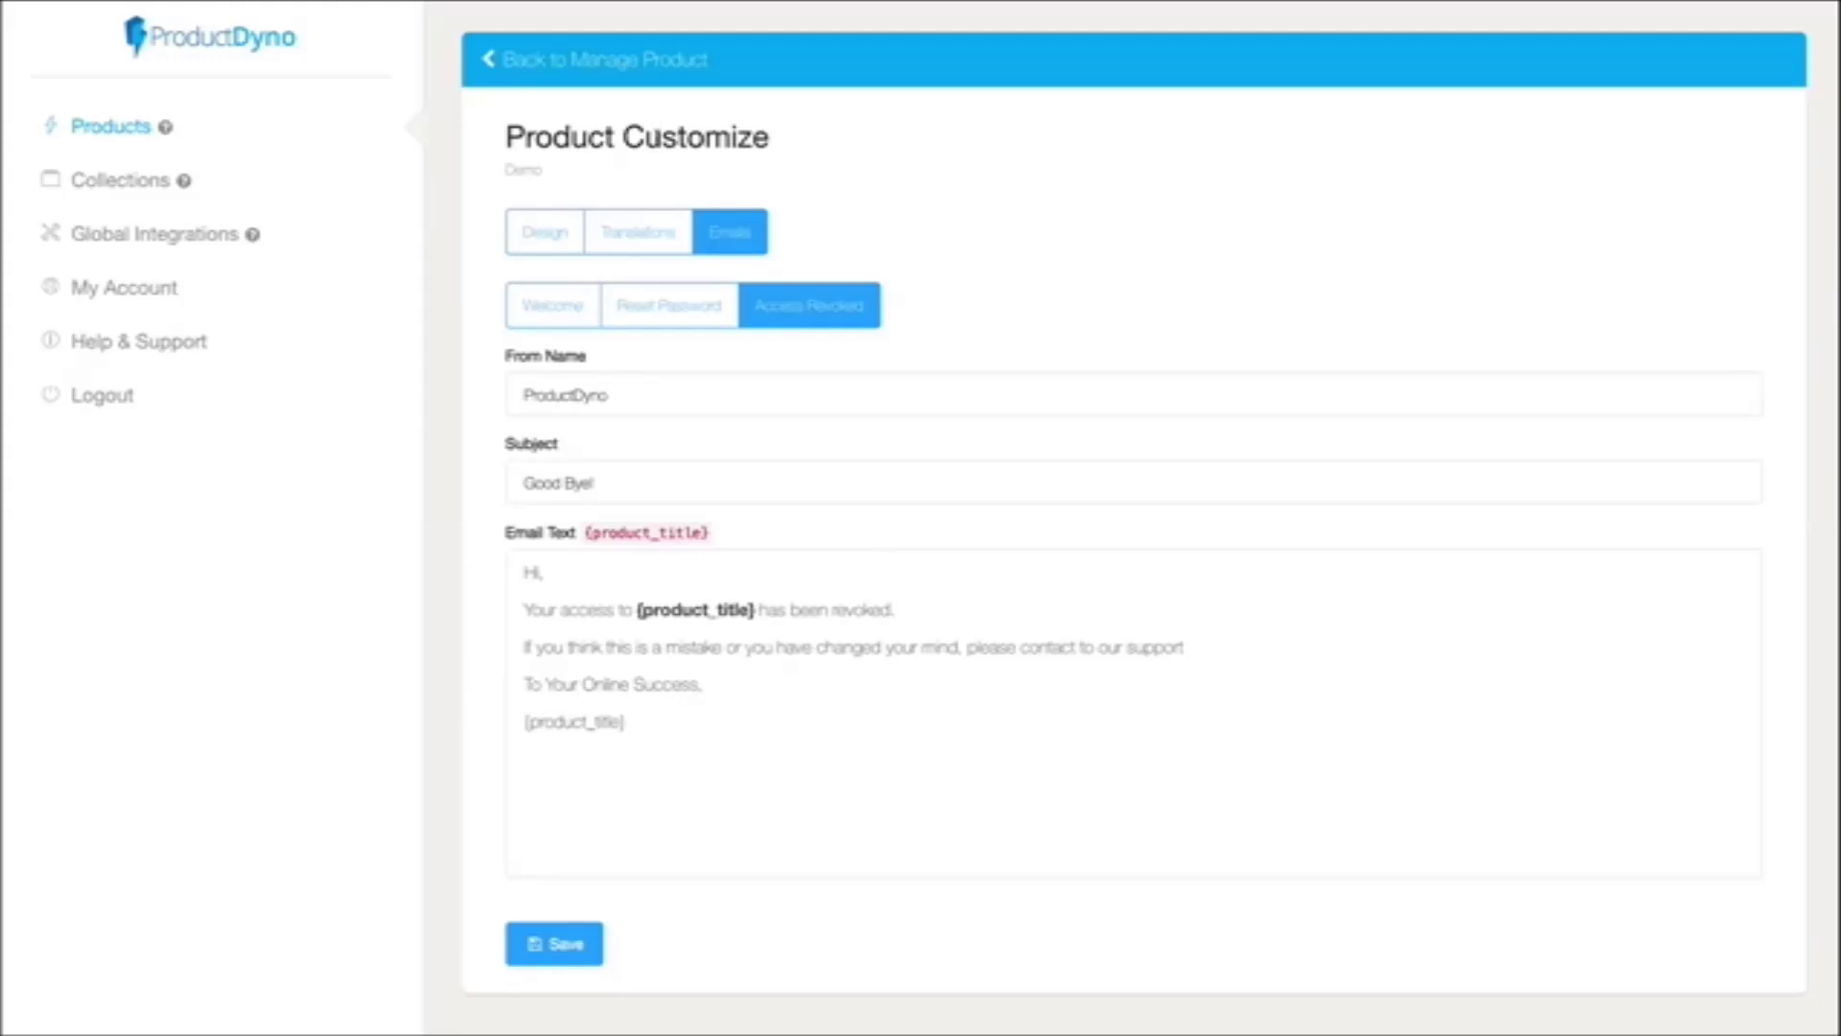
click(551, 305)
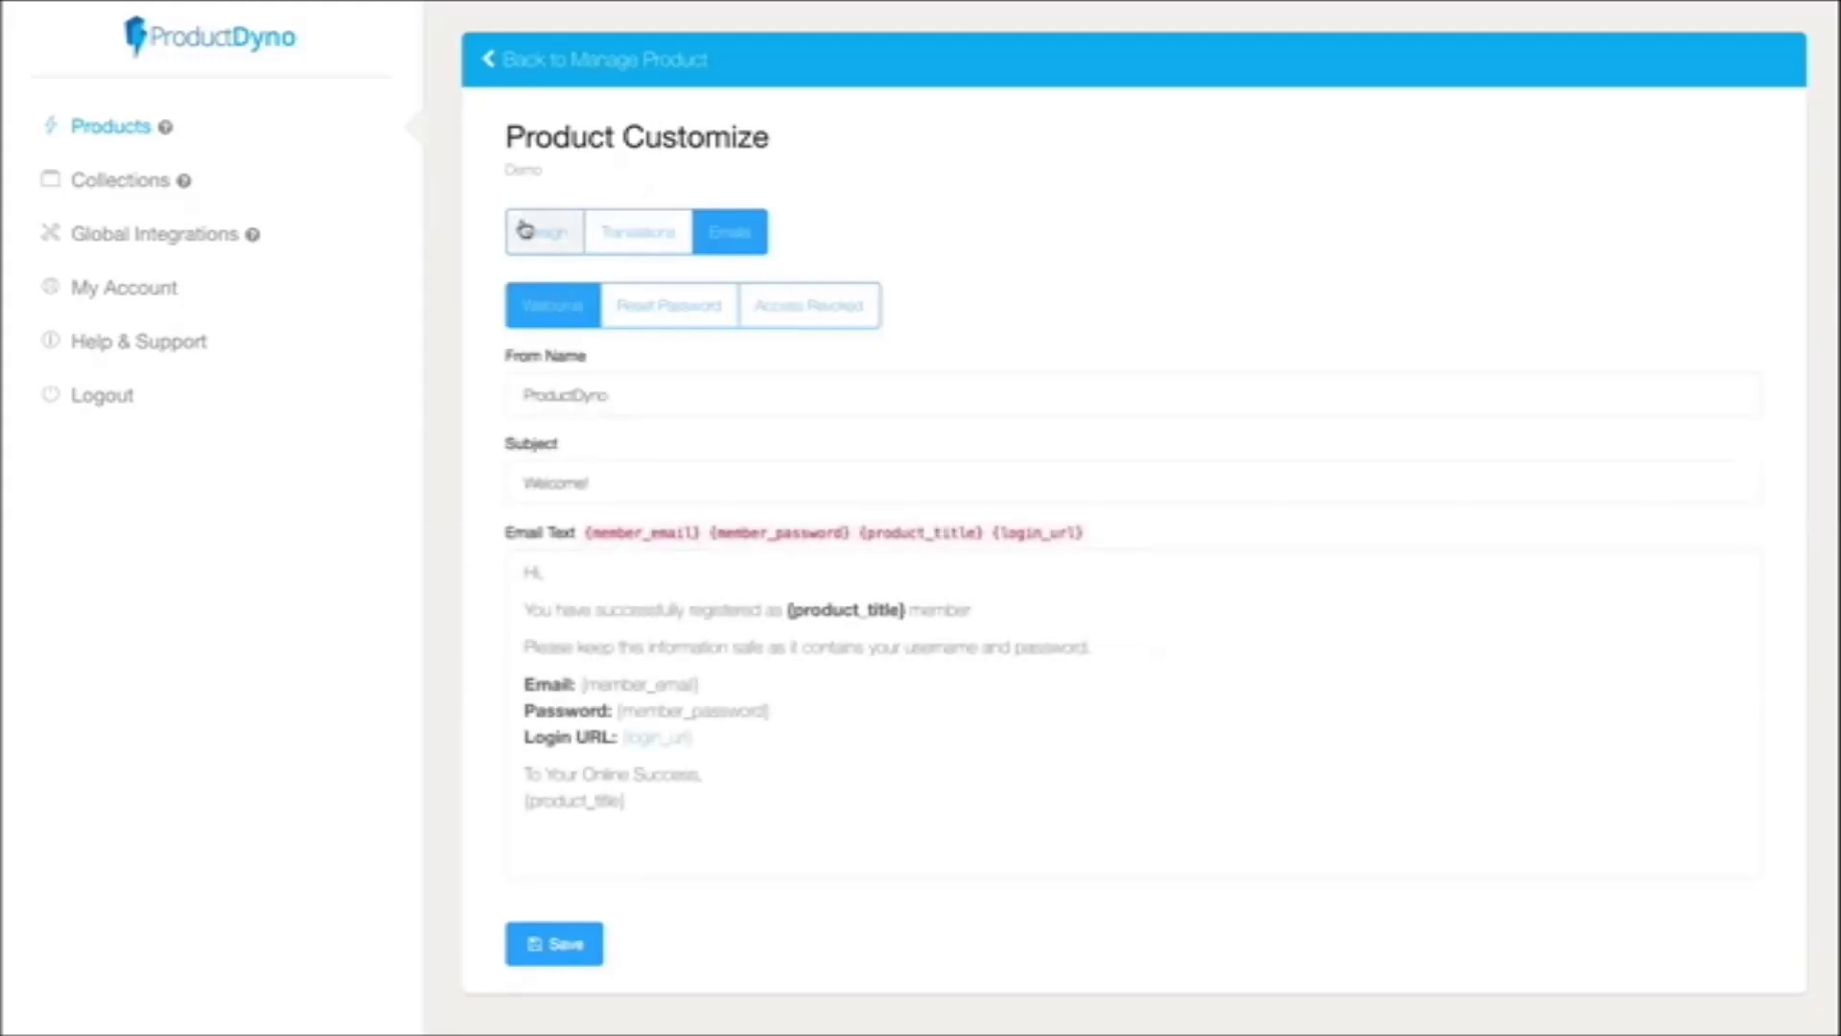
click(563, 65)
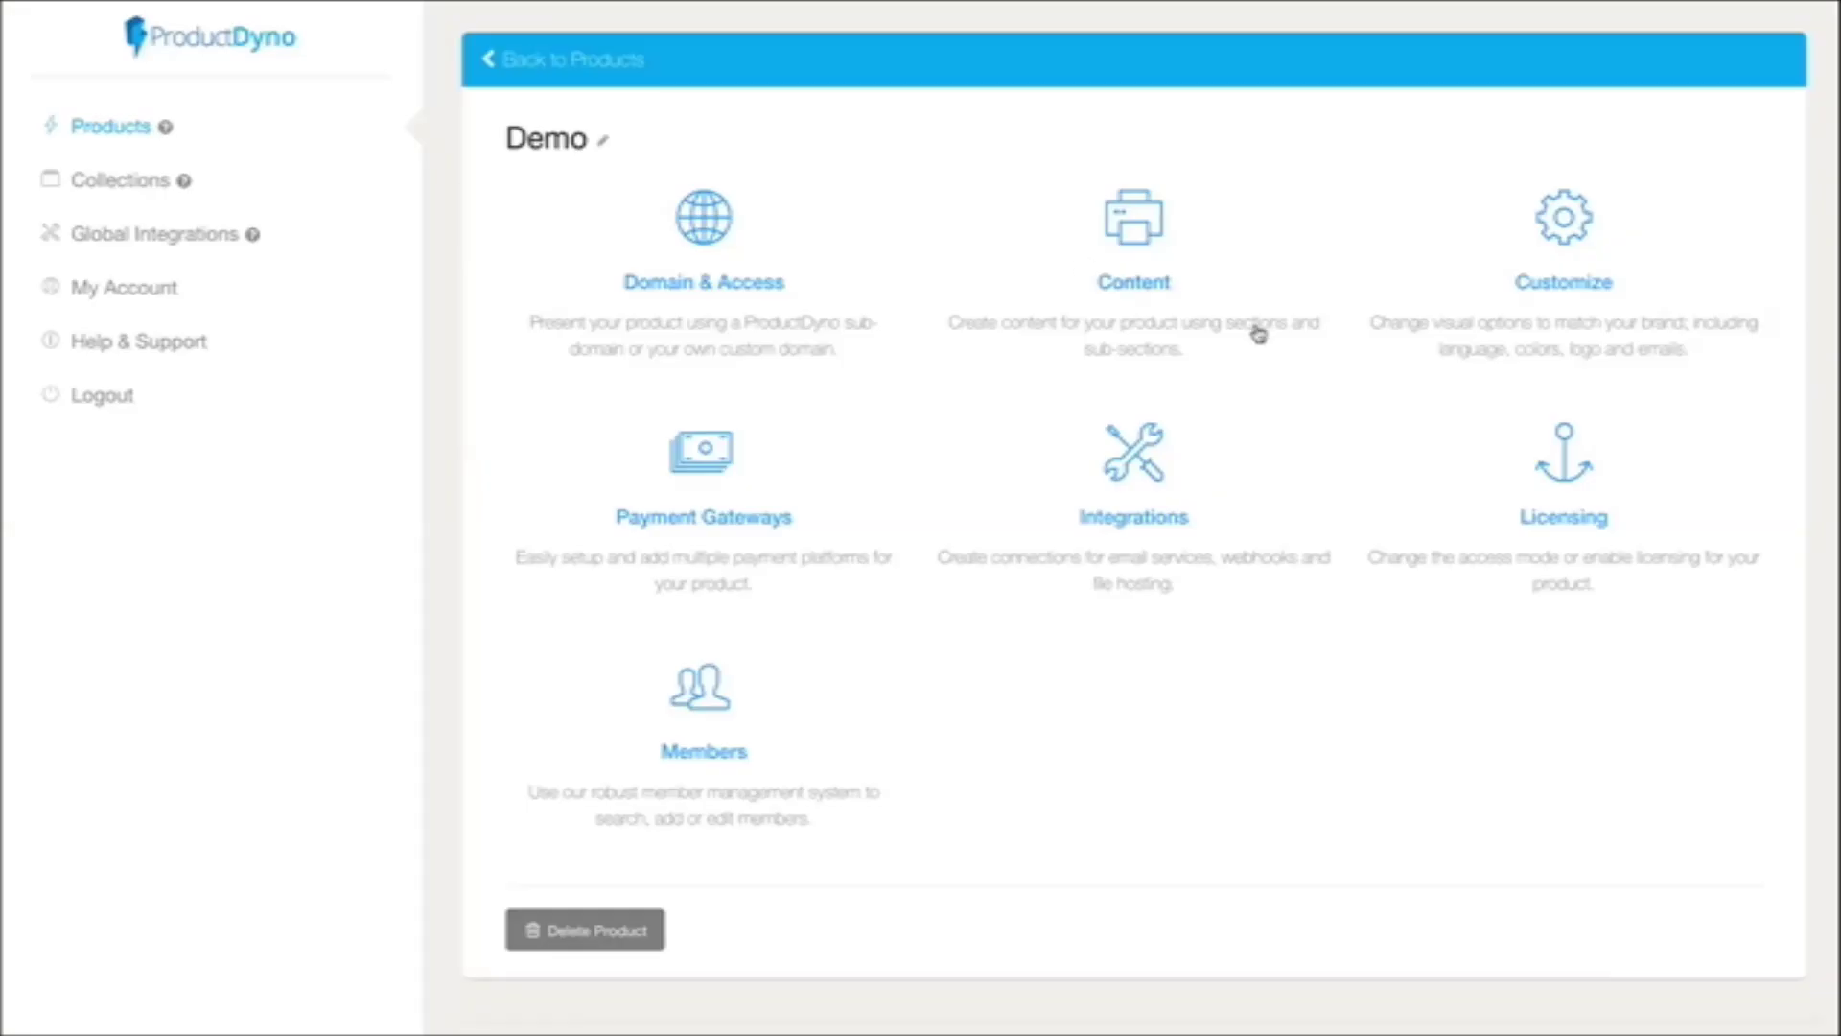
- Draft a new payment gateway titled 'New' with JVZoo as the platform
click(695, 475)
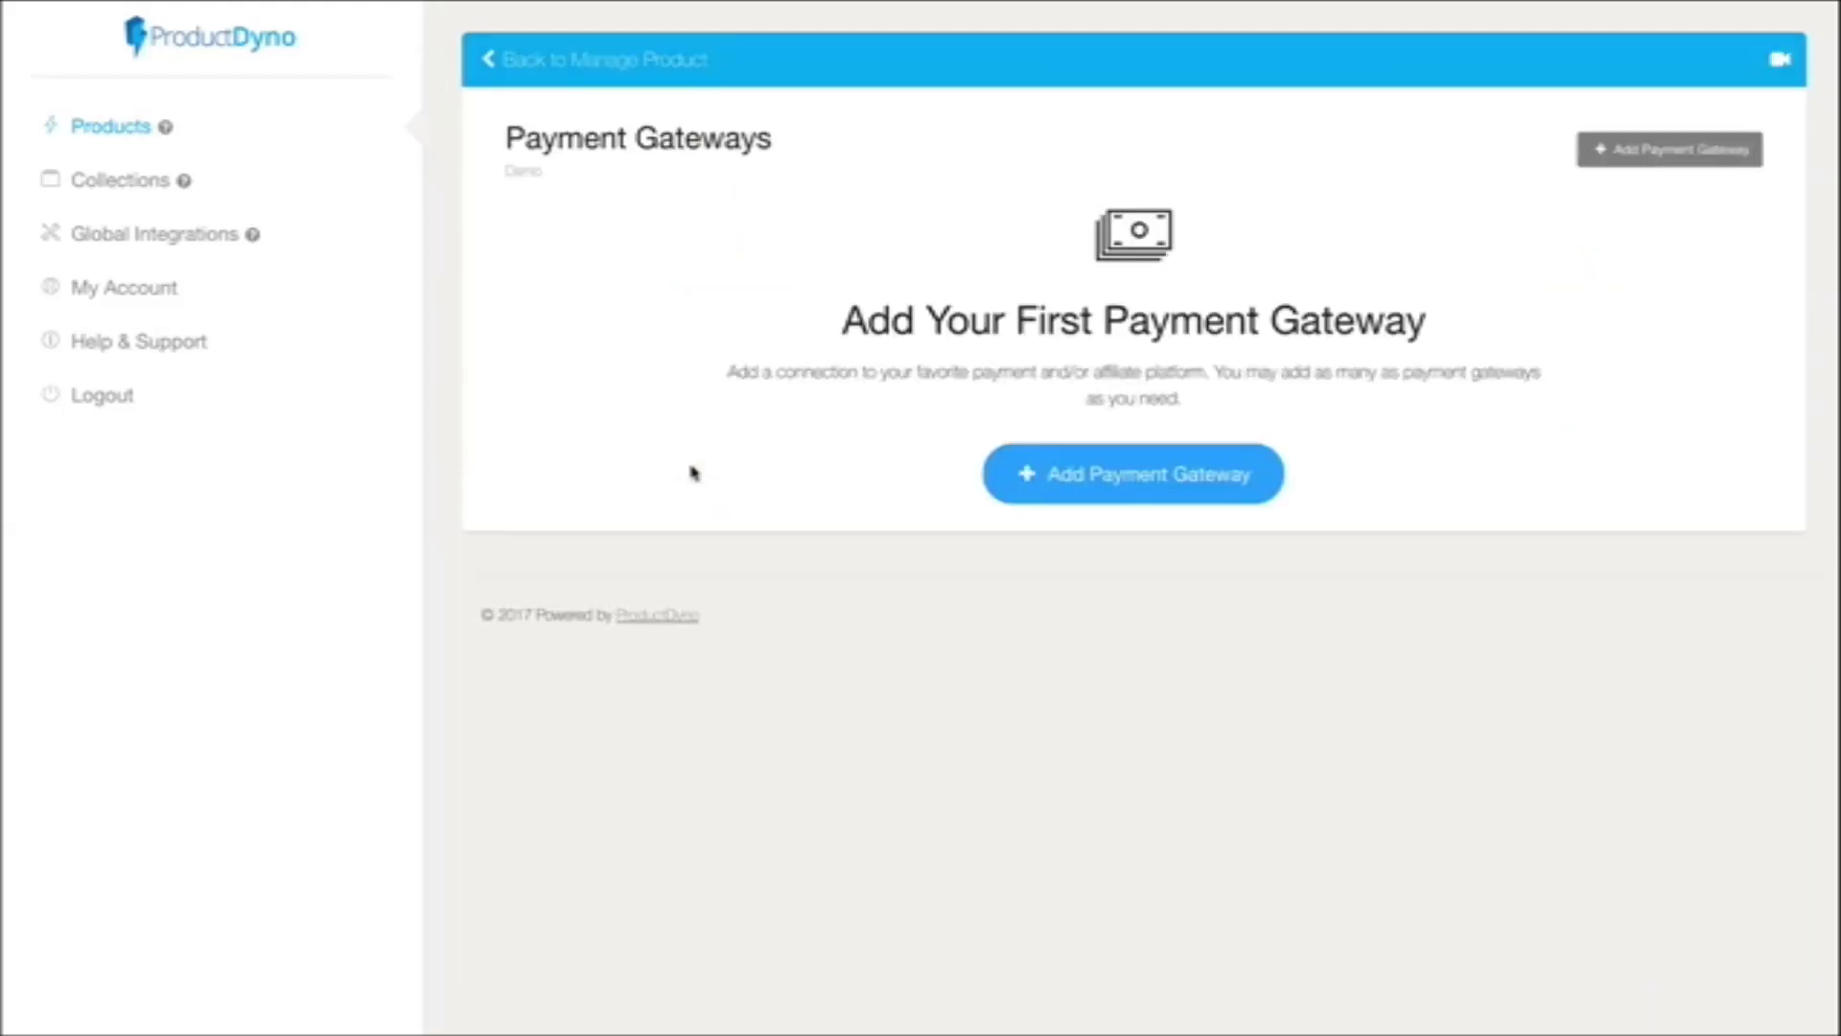
click(1136, 478)
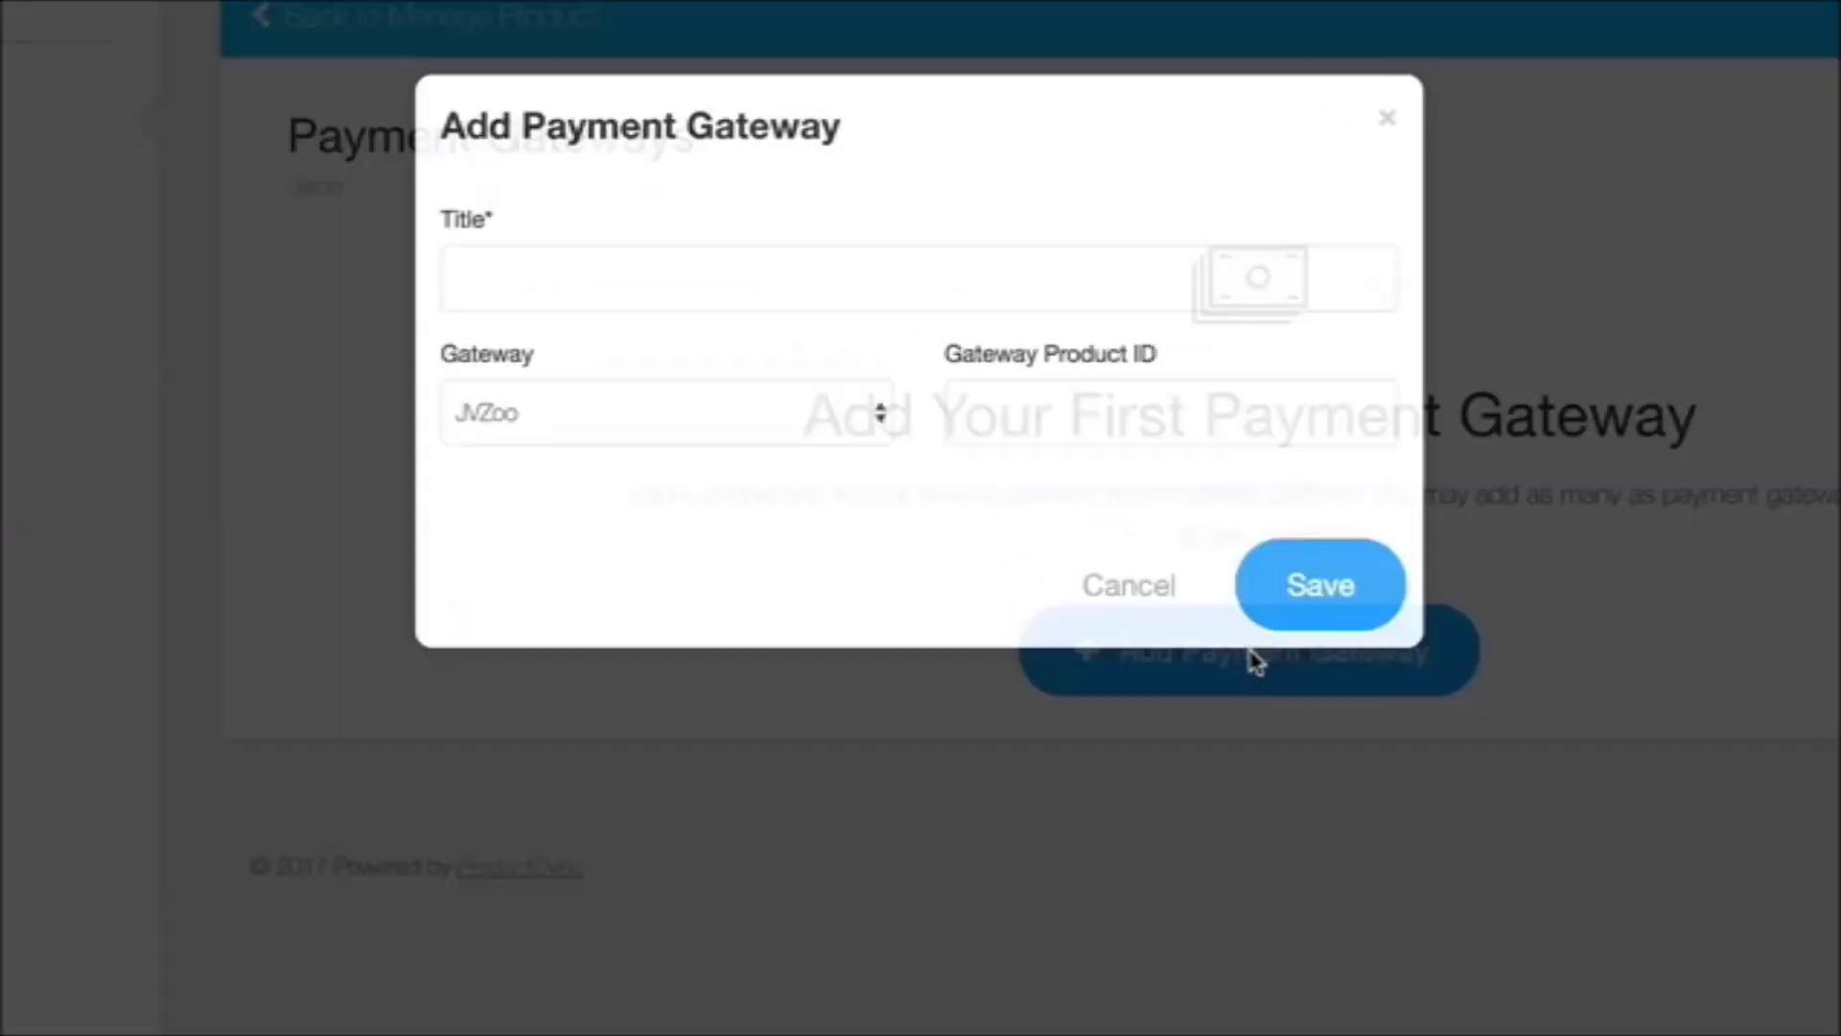
click(639, 312)
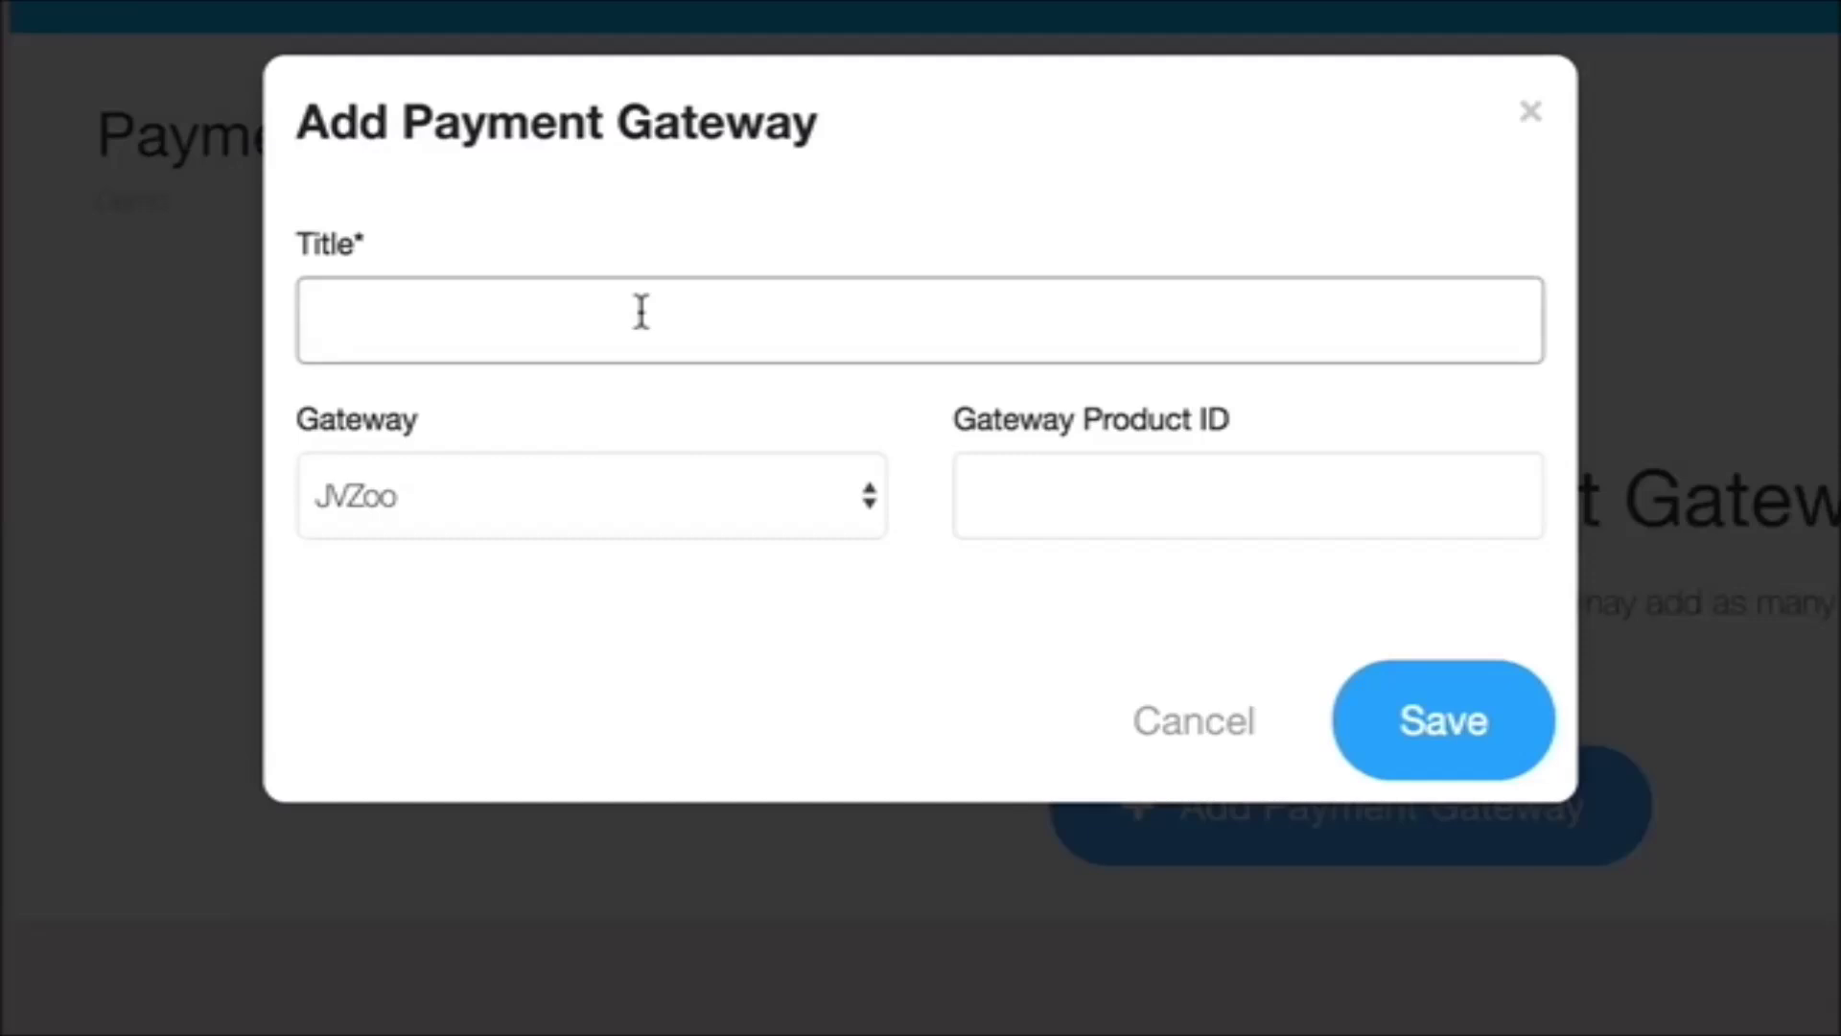
text(New)
click(615, 492)
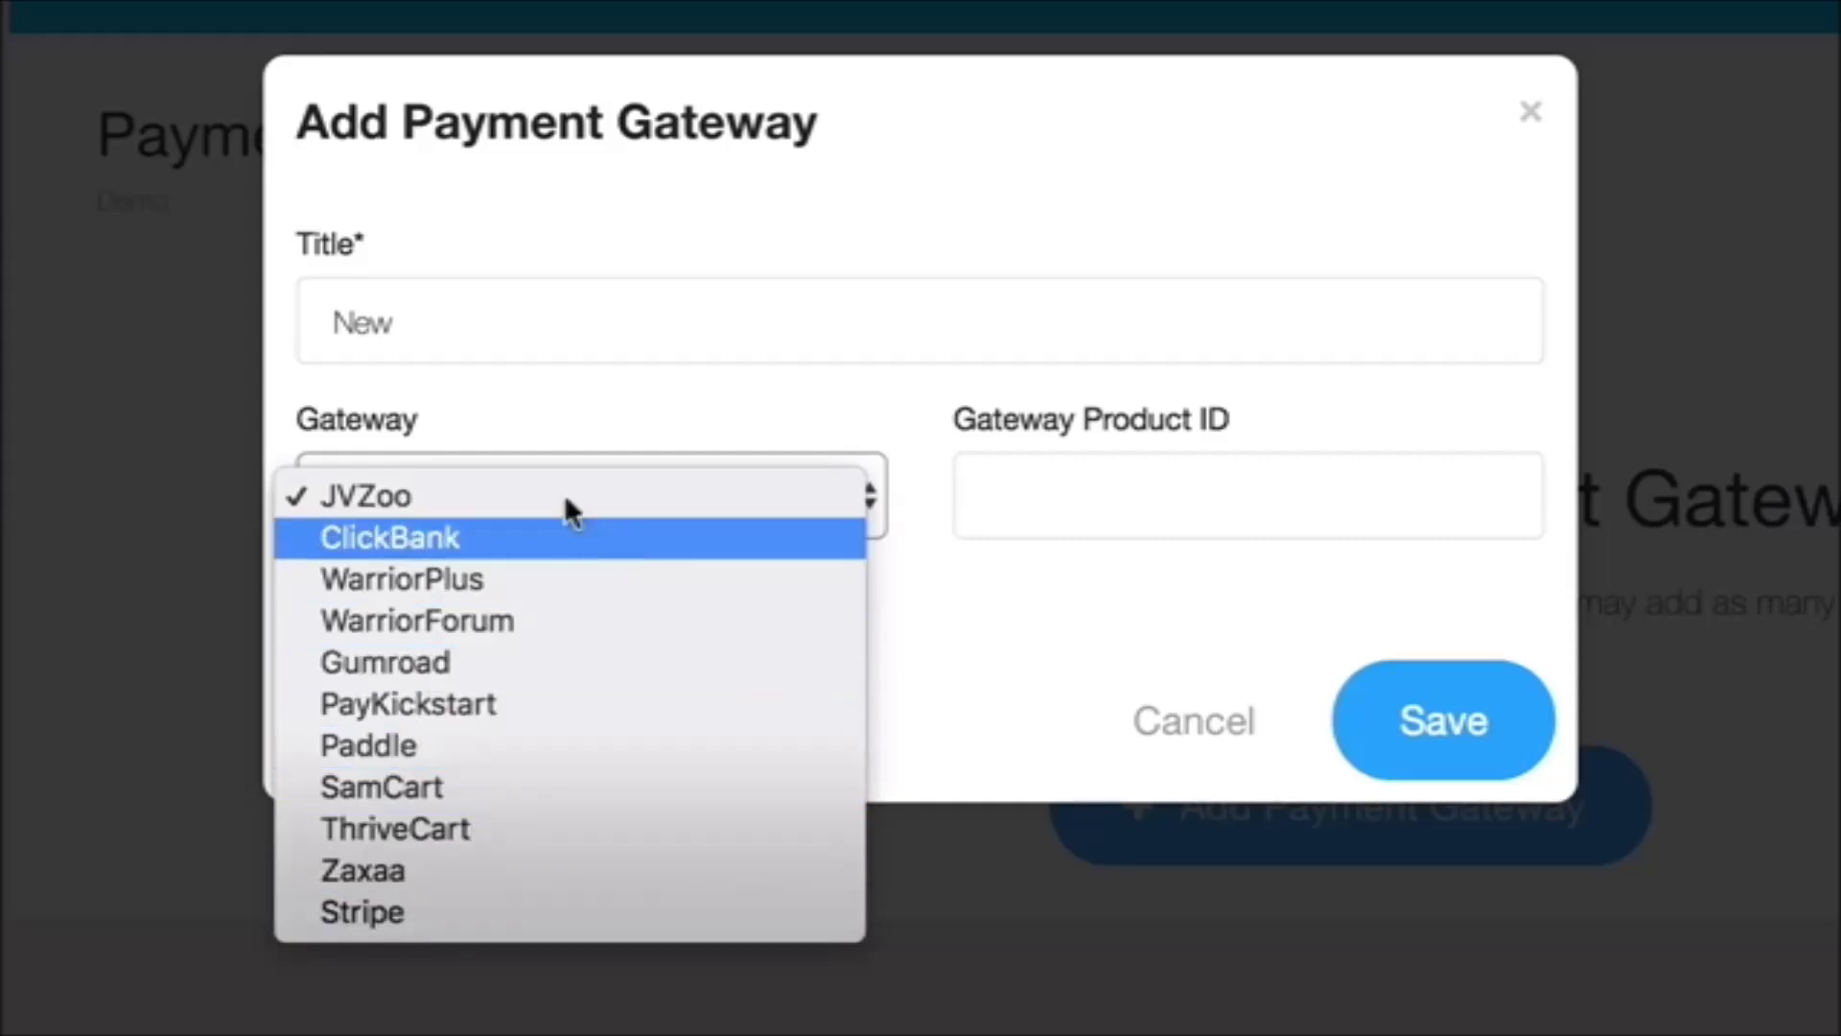
click(857, 400)
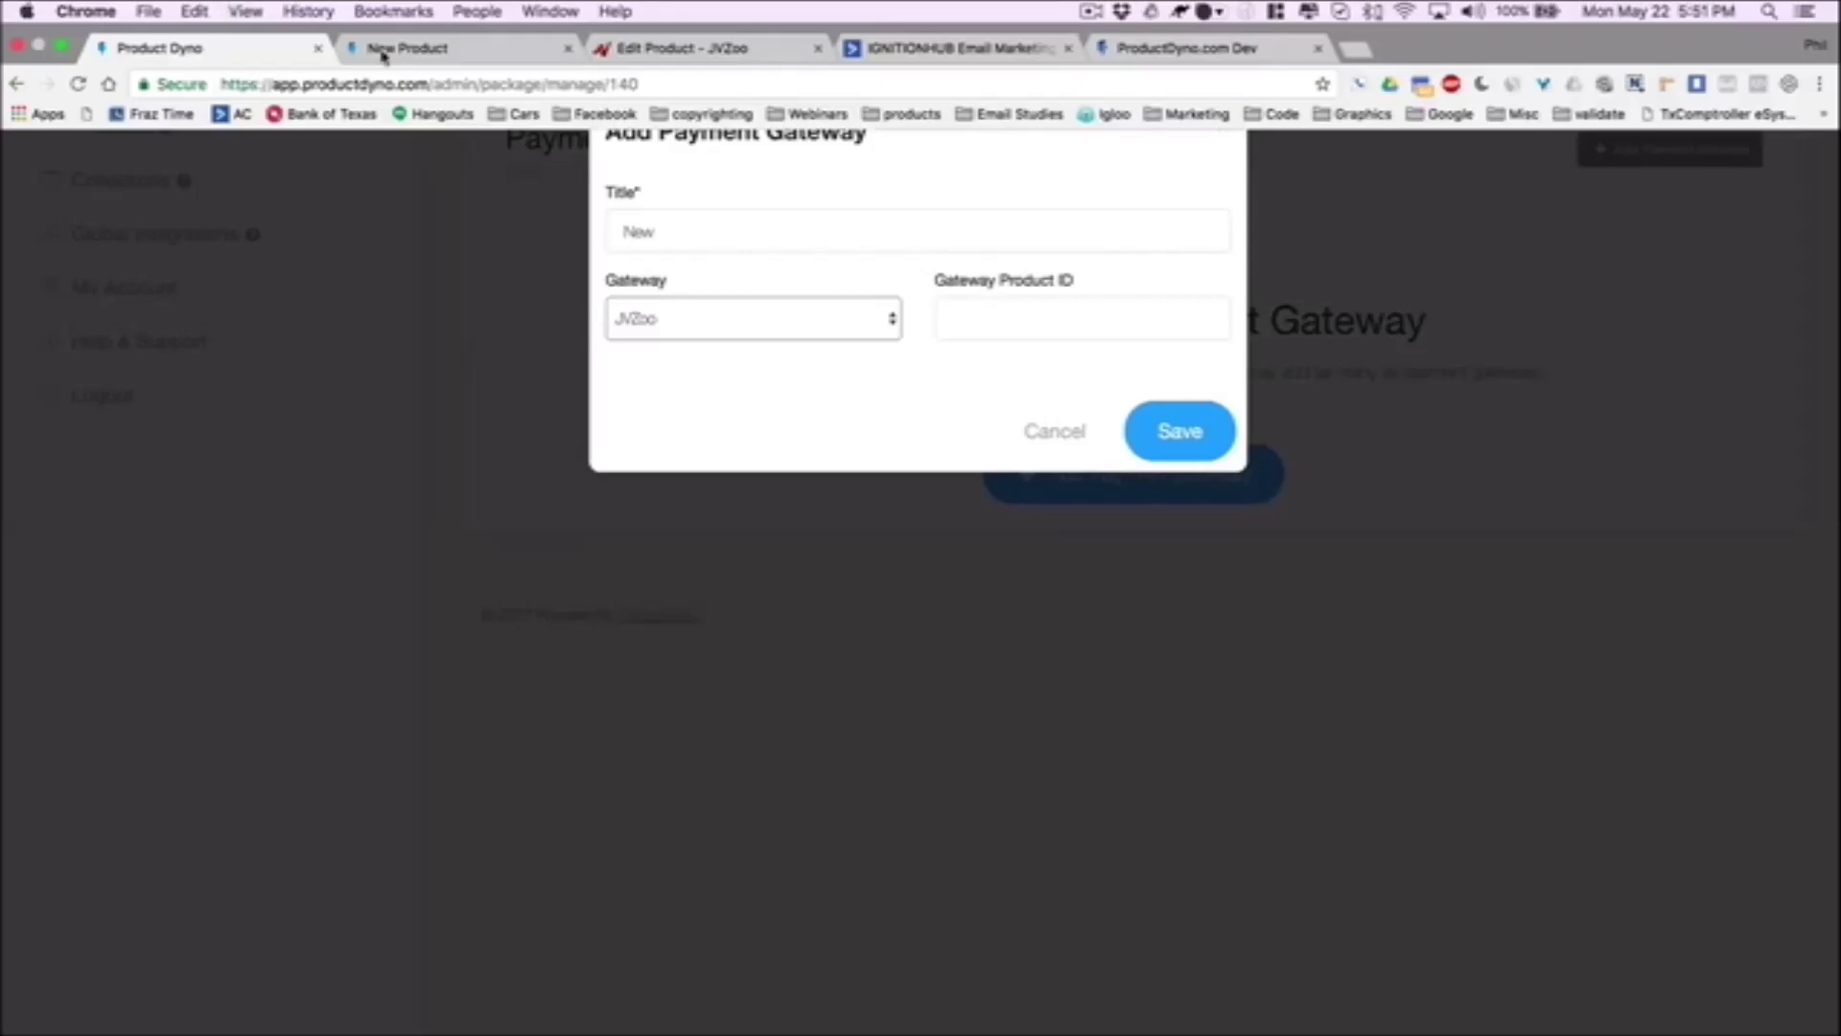
click(681, 48)
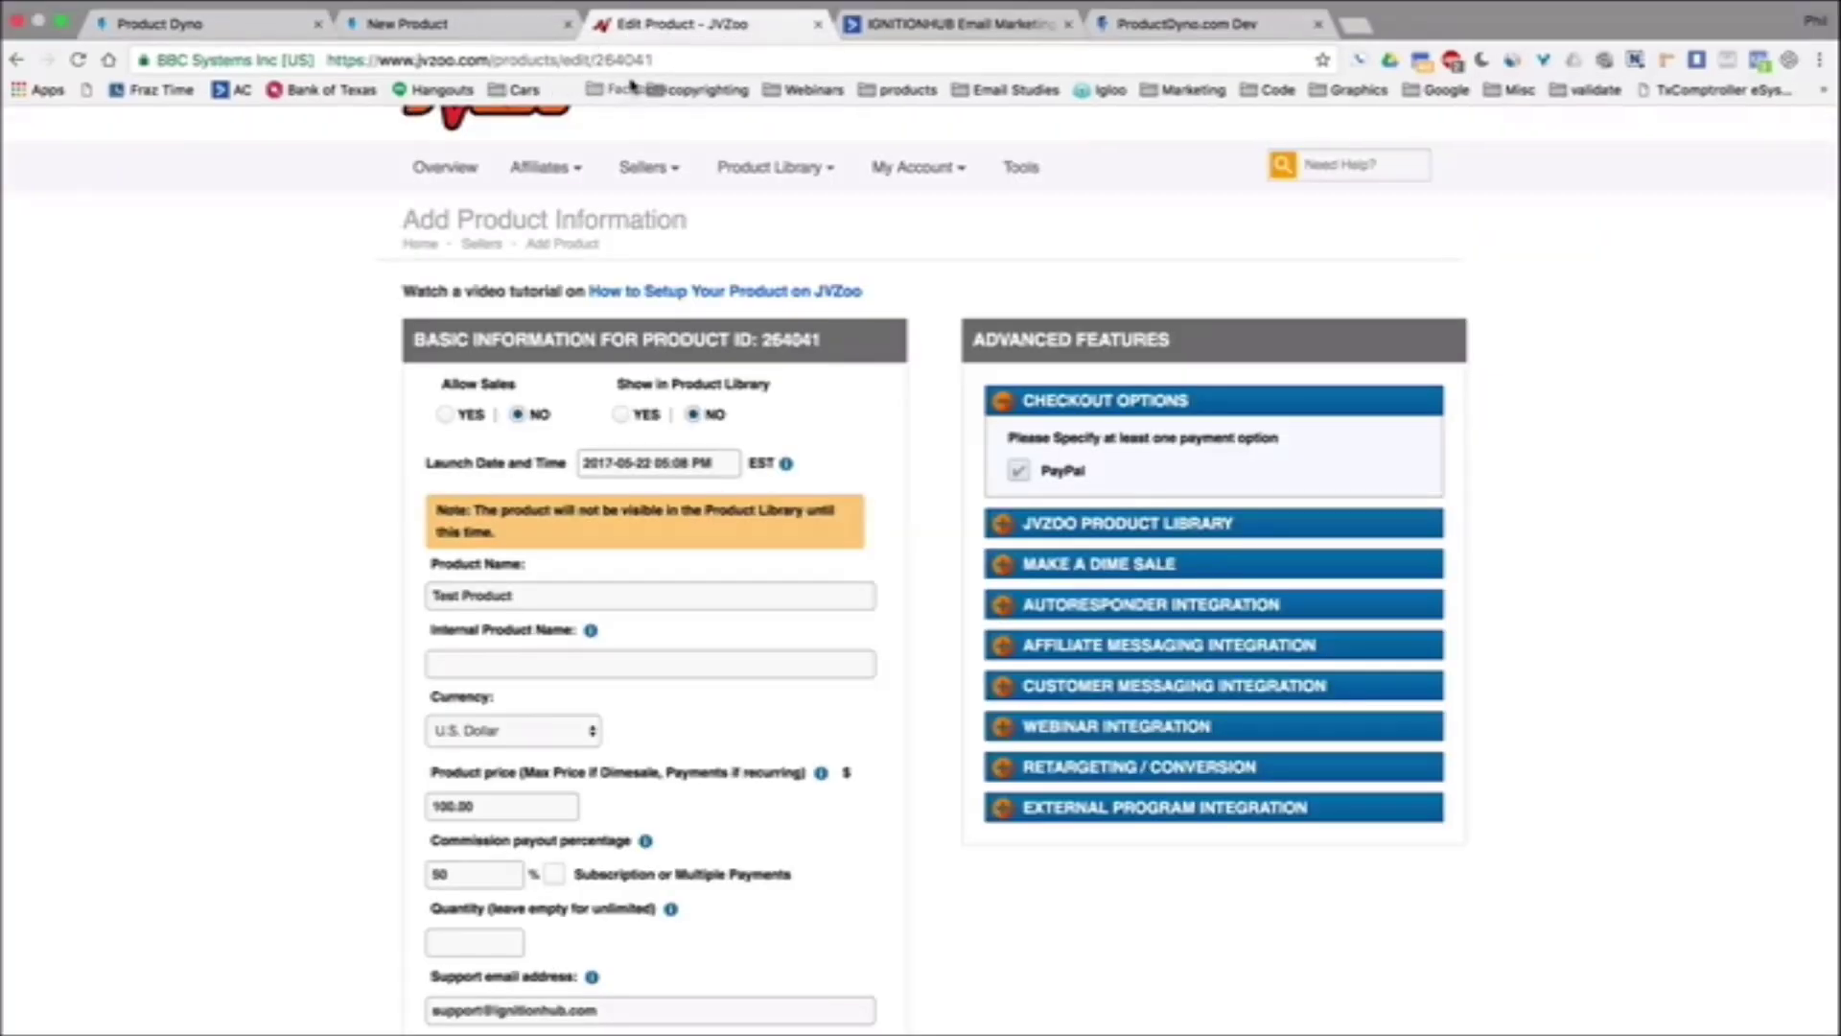
- Copy the JVZoo Test Product ID 264041 from its edit page address
drag(660, 59, 604, 58)
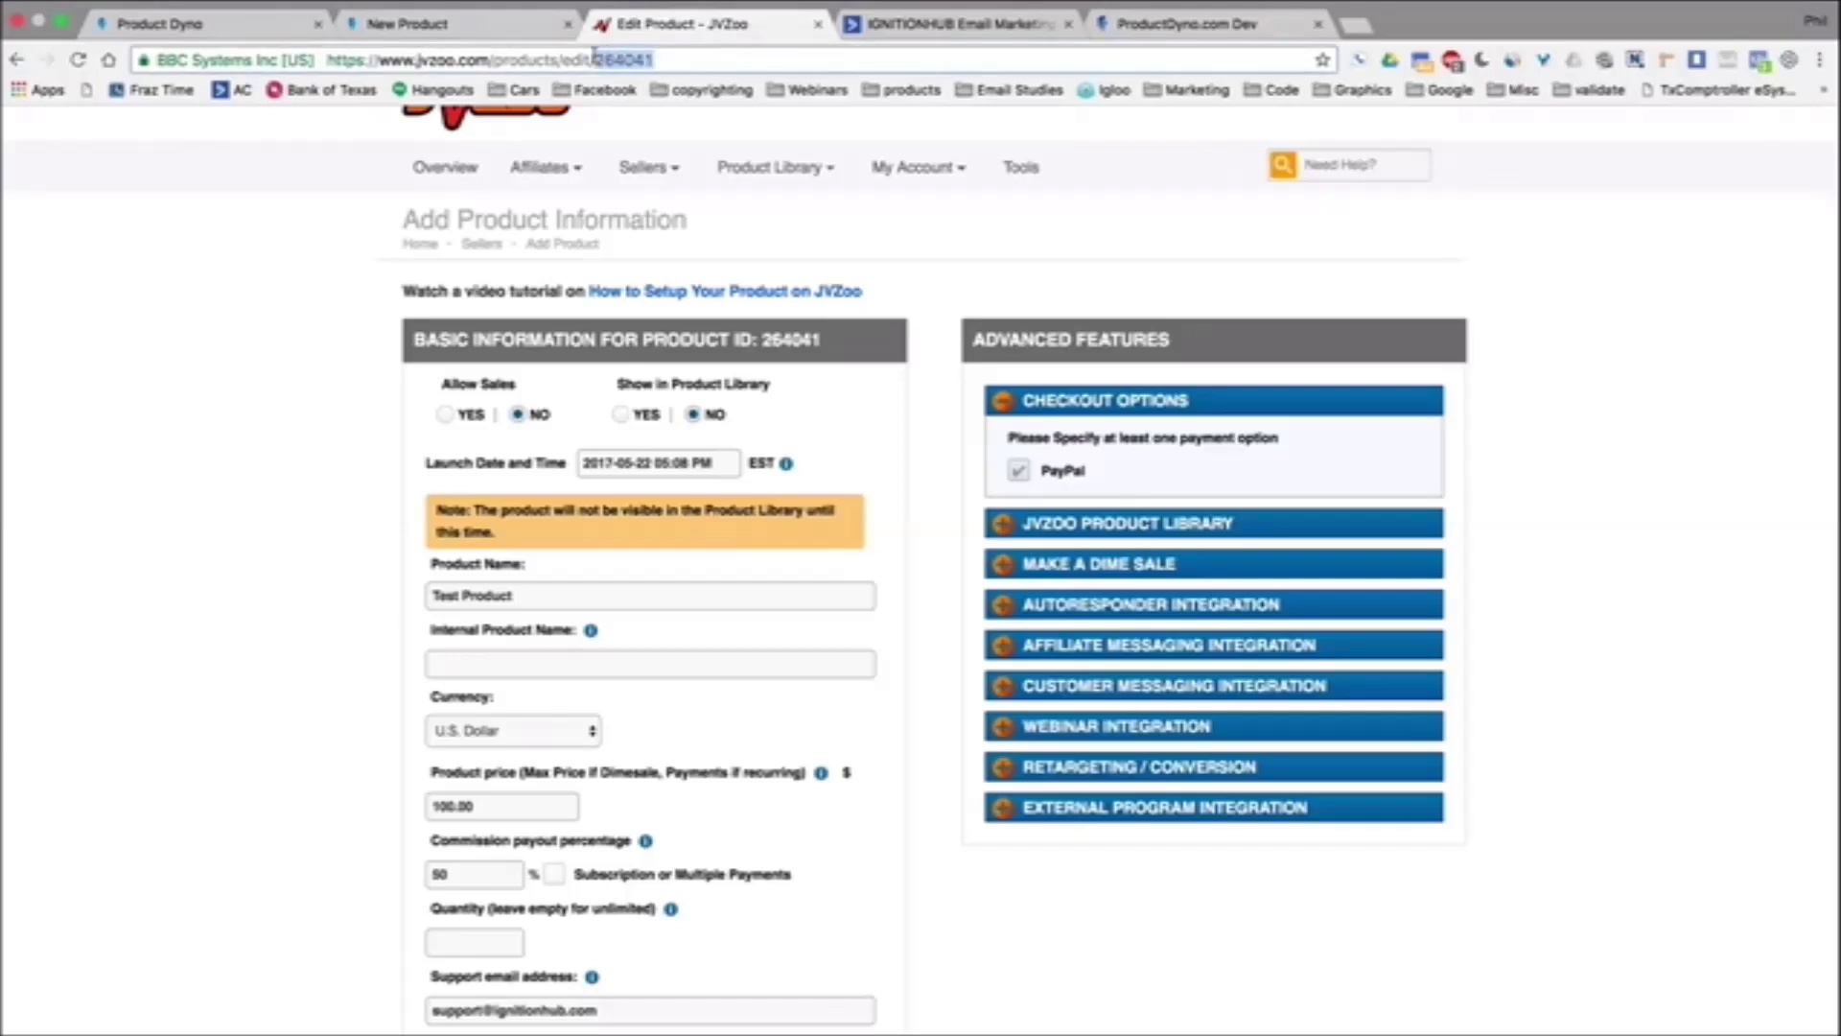
key(super+c)
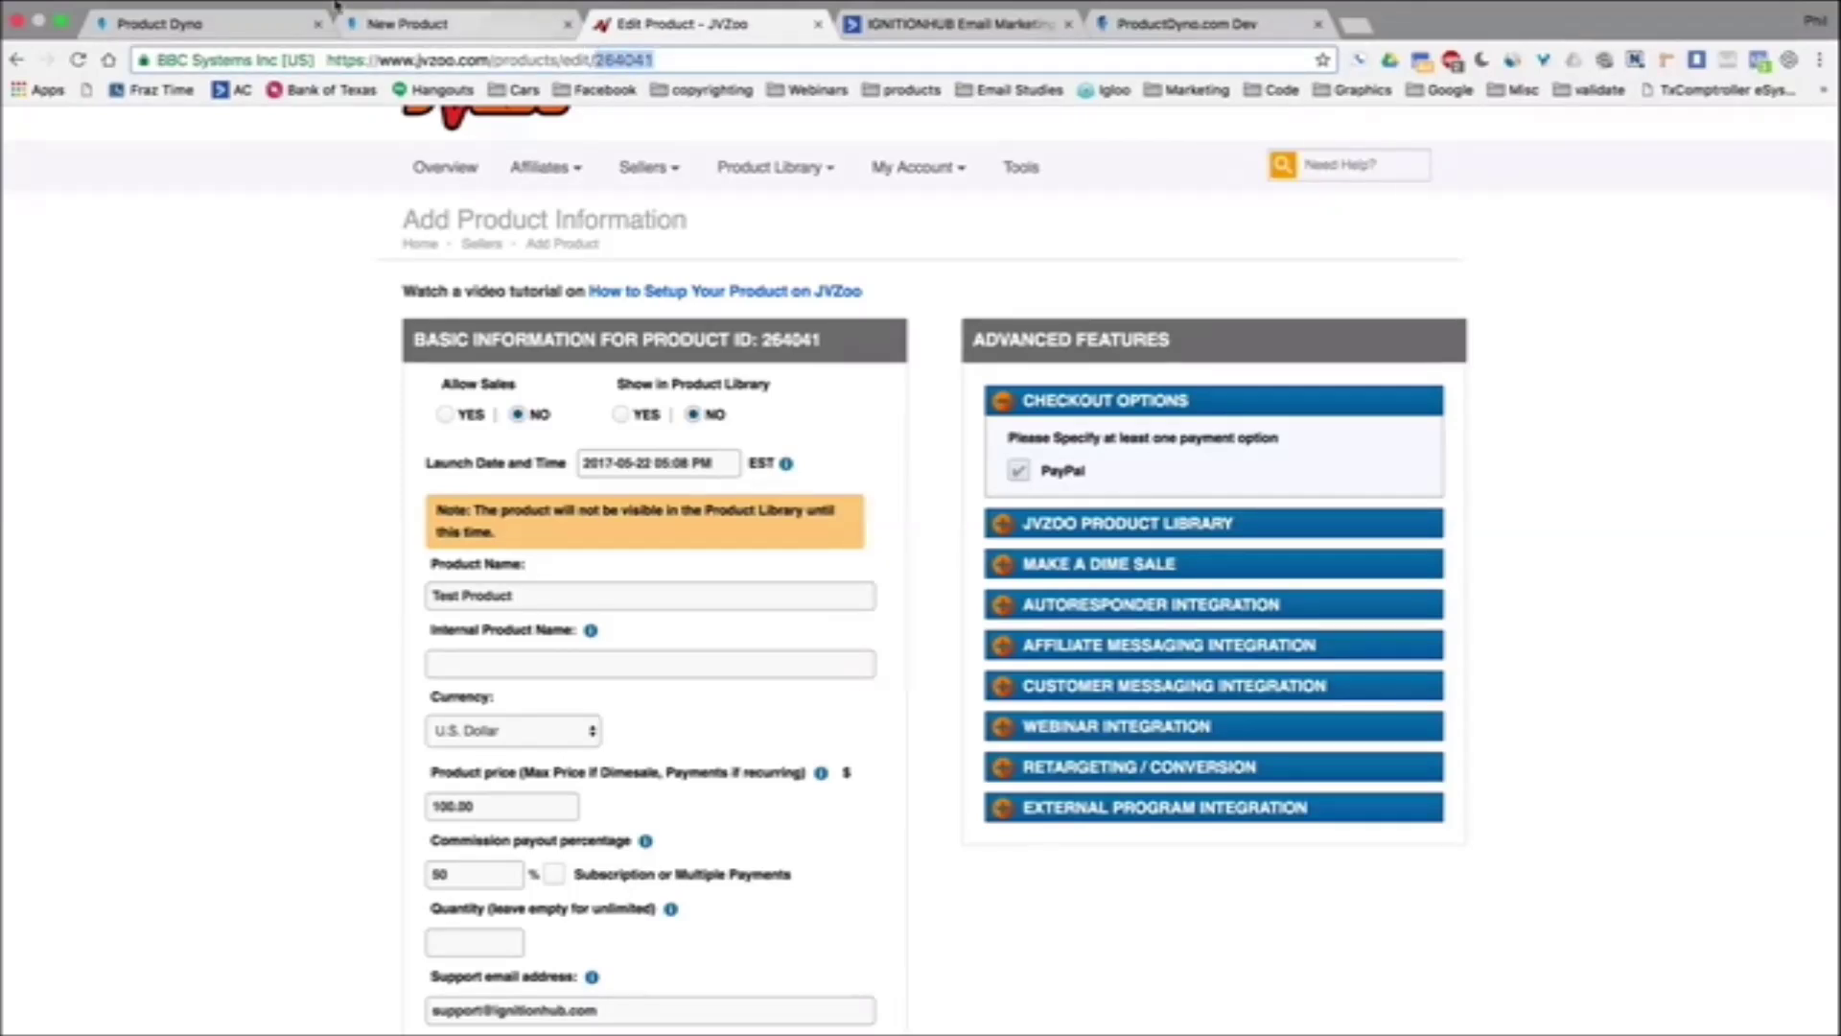
click(161, 23)
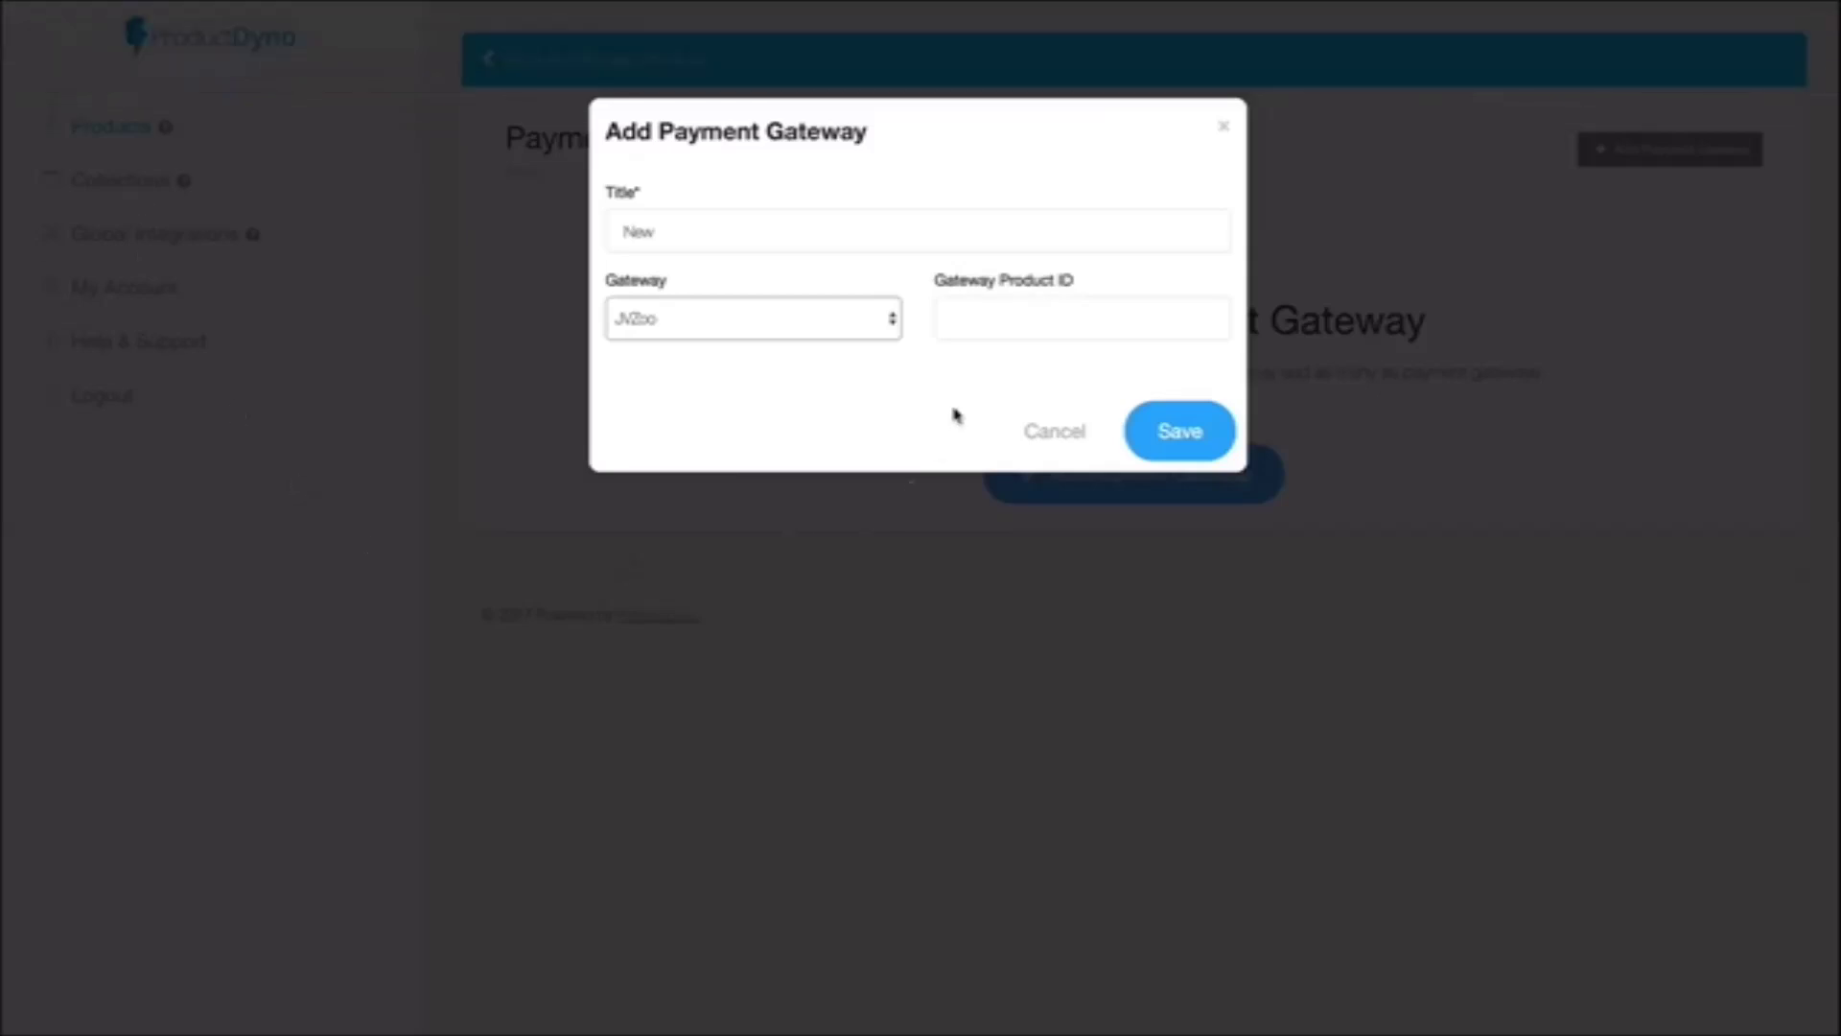
- Save the JVZoo gateway with product ID 264041 and copy its IPN checkout URL
click(991, 320)
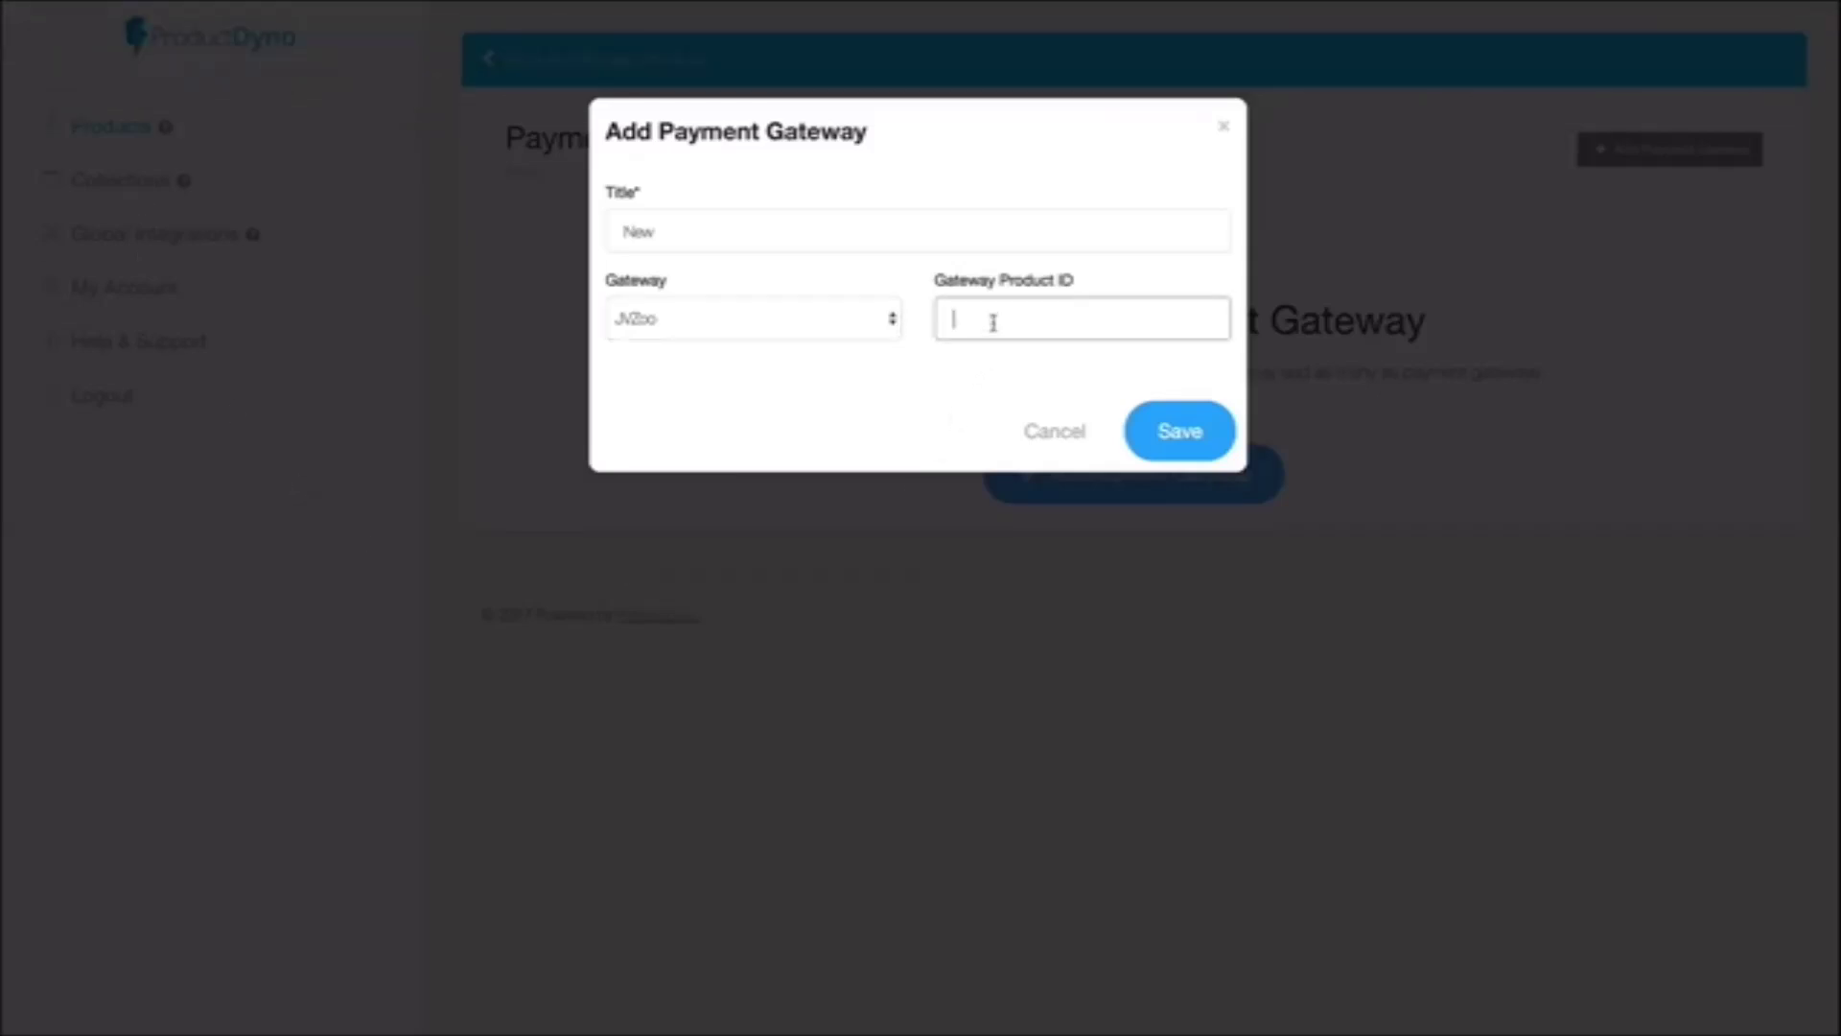
key(super+v)
click(1194, 442)
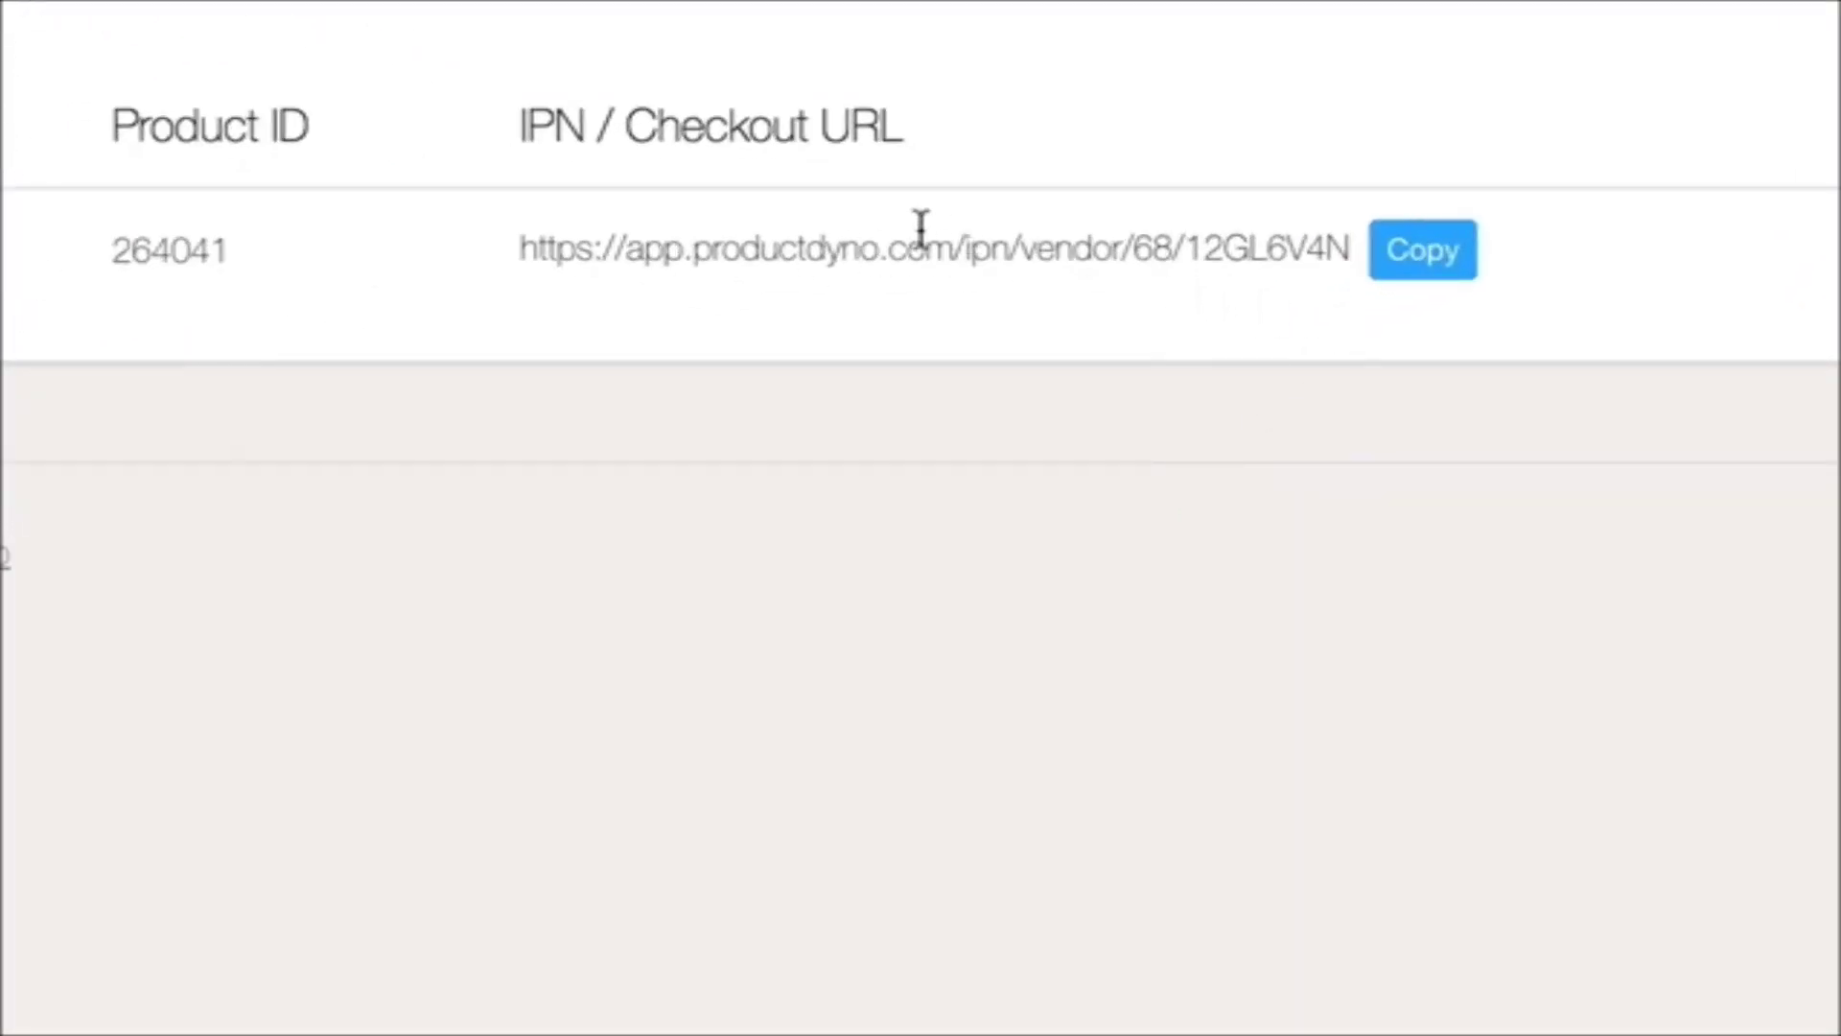
click(1422, 249)
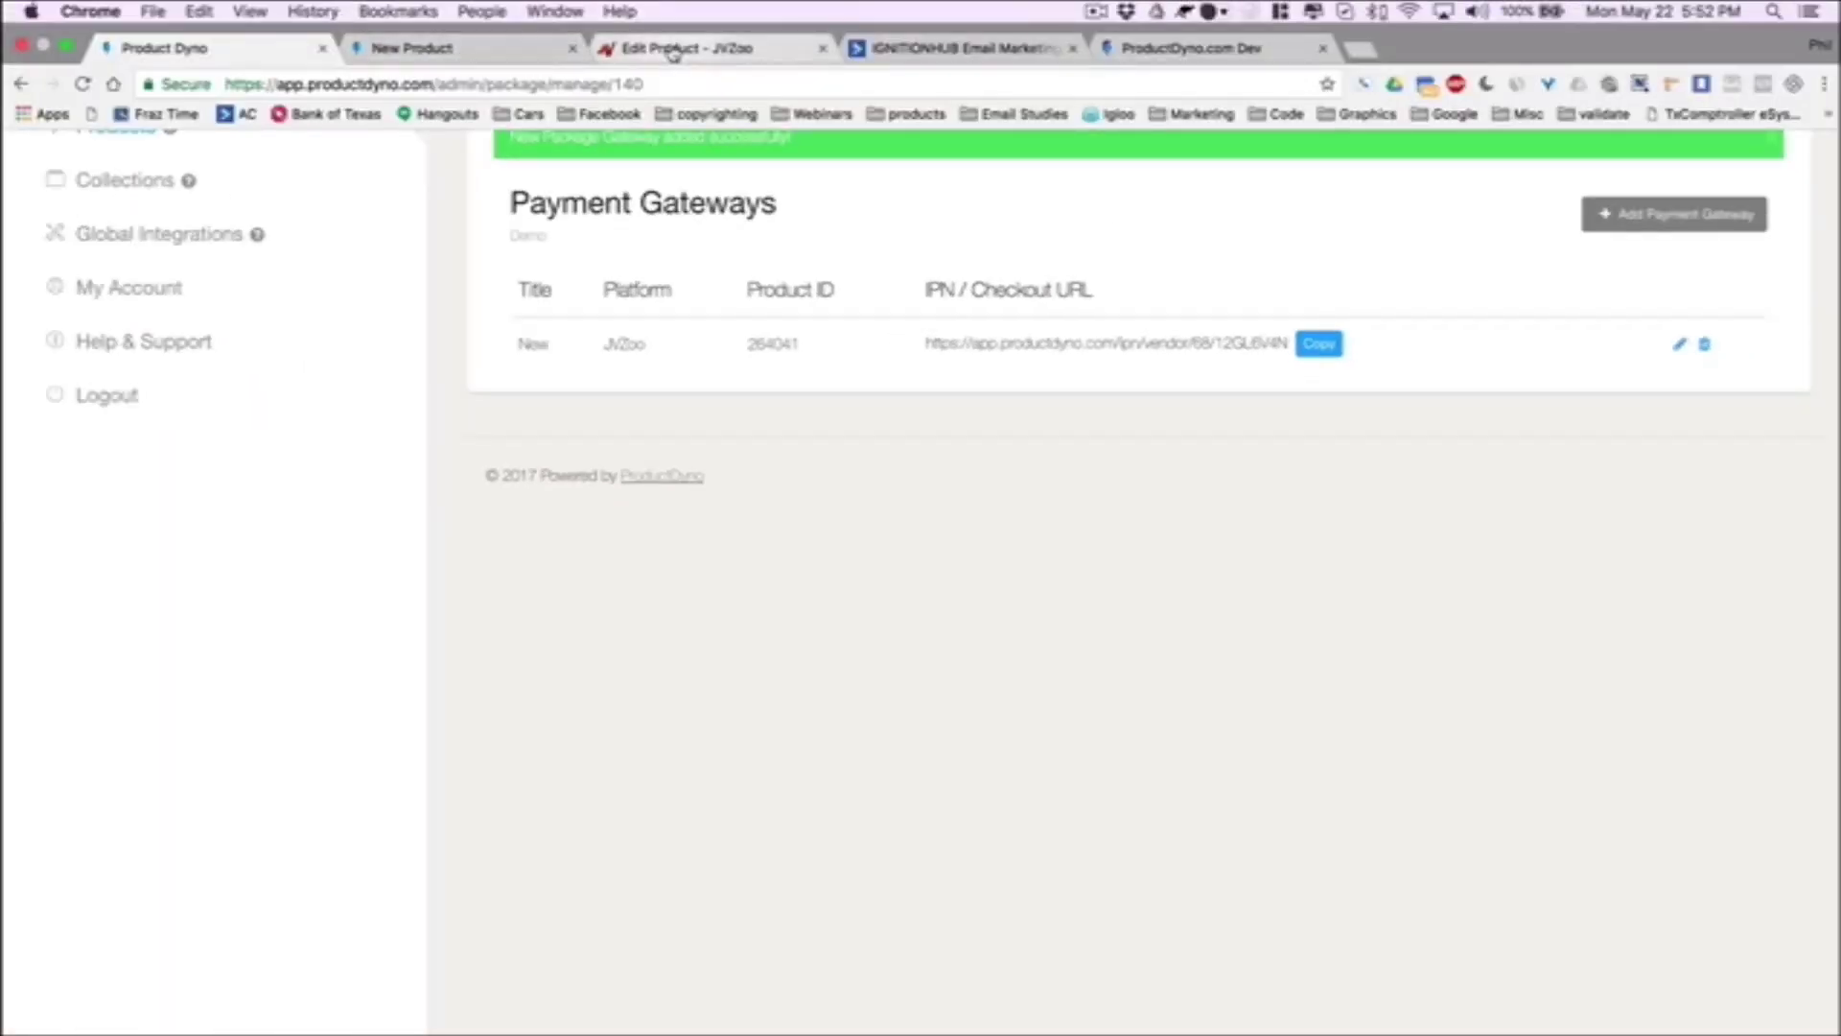
click(625, 48)
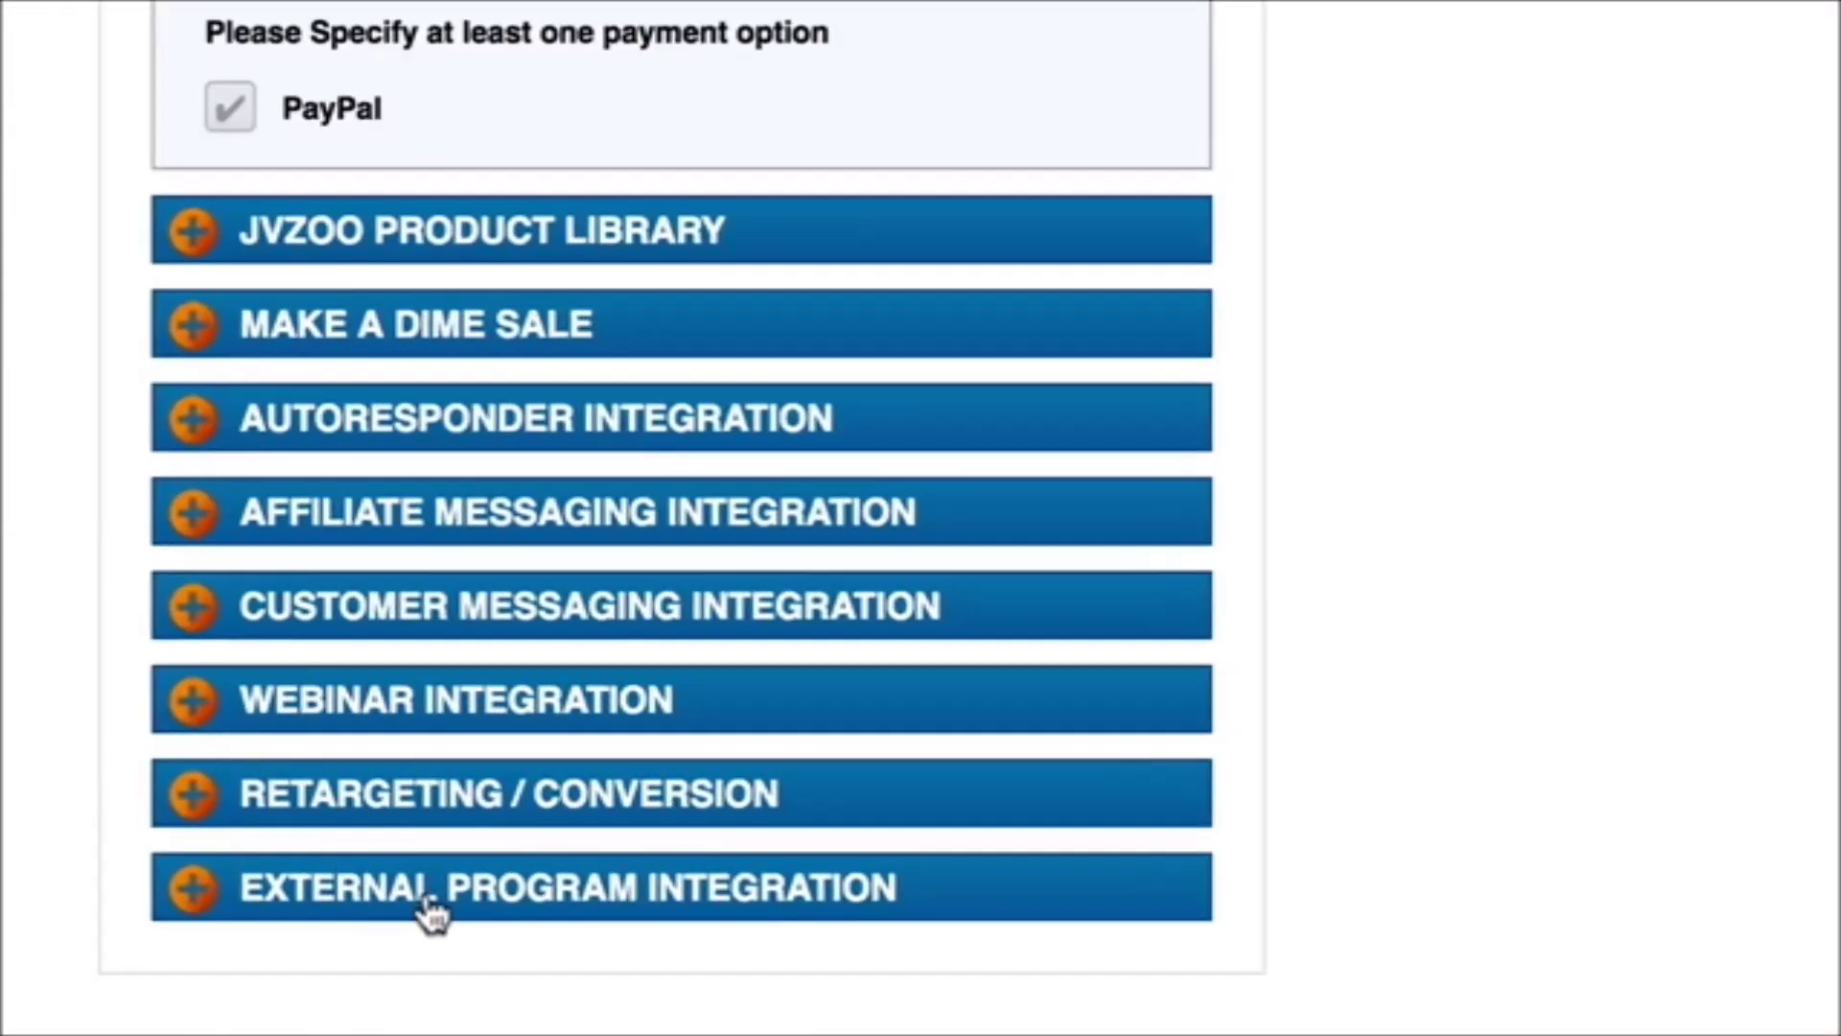
- Enter the ProductDyno IPN URL as JVZoo's JVZIPN URL under External Program Integration
click(968, 834)
click(368, 389)
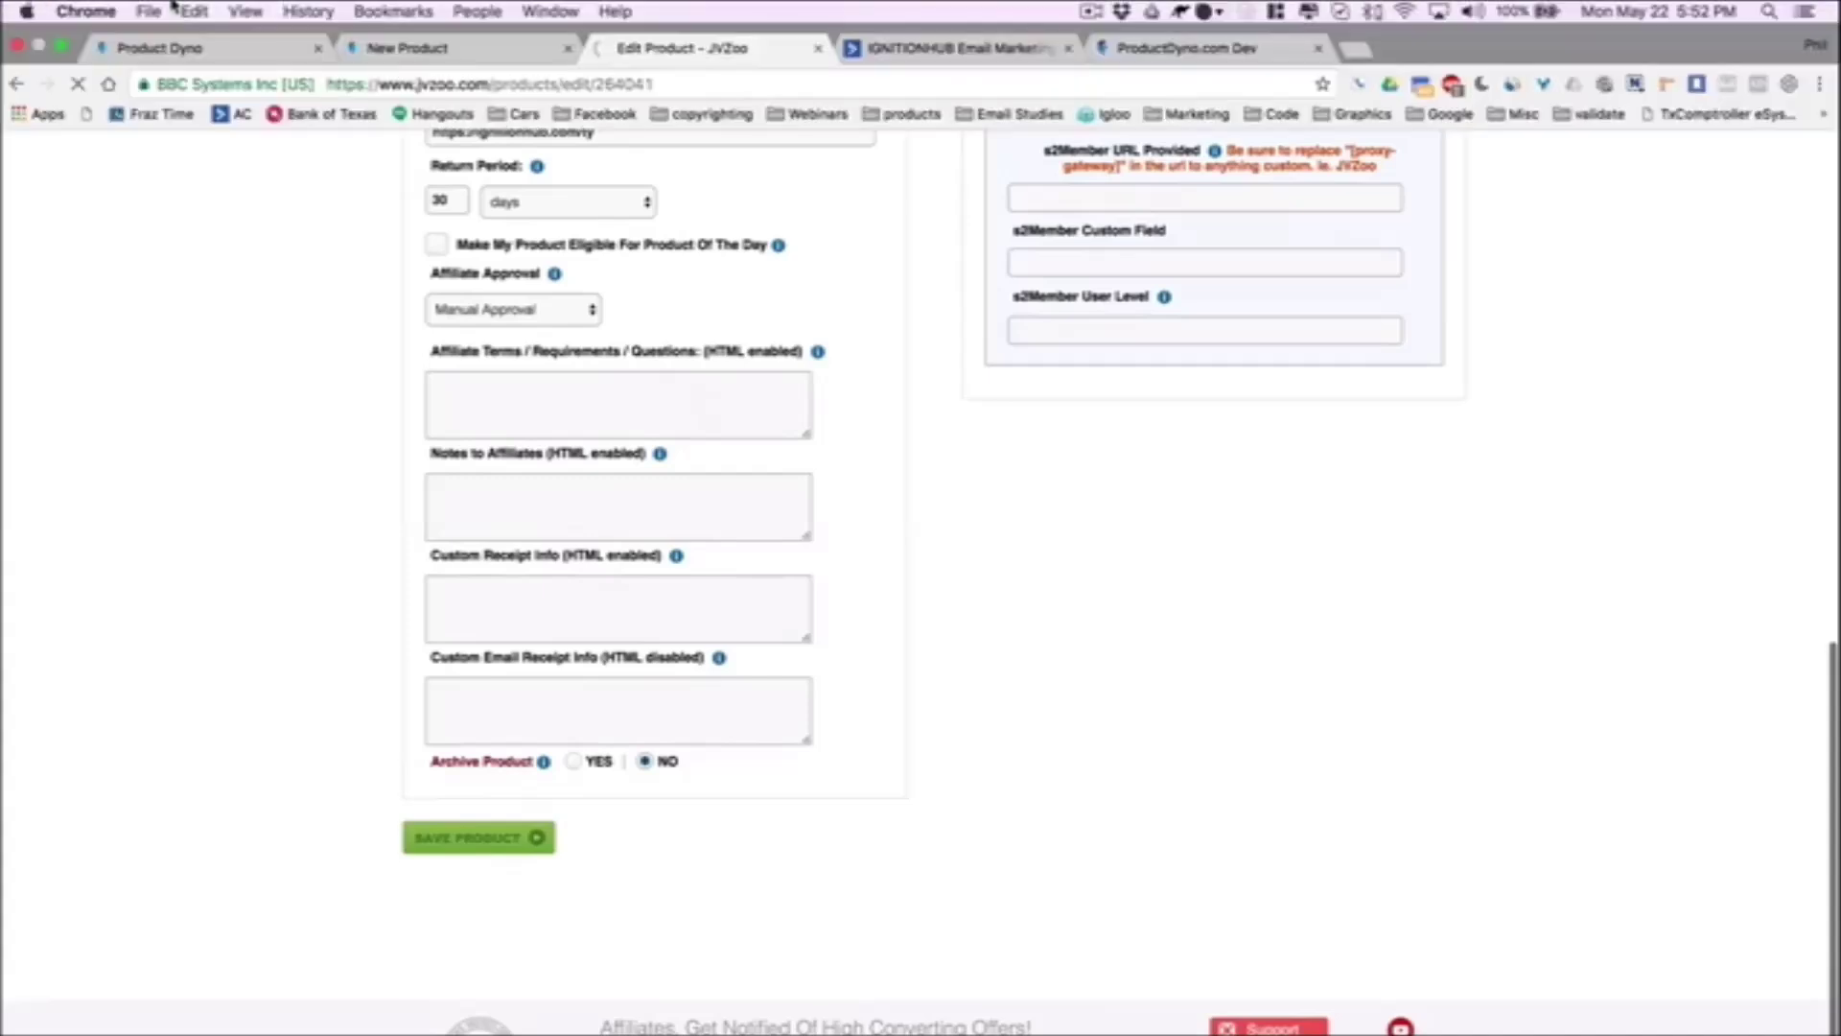
click(163, 48)
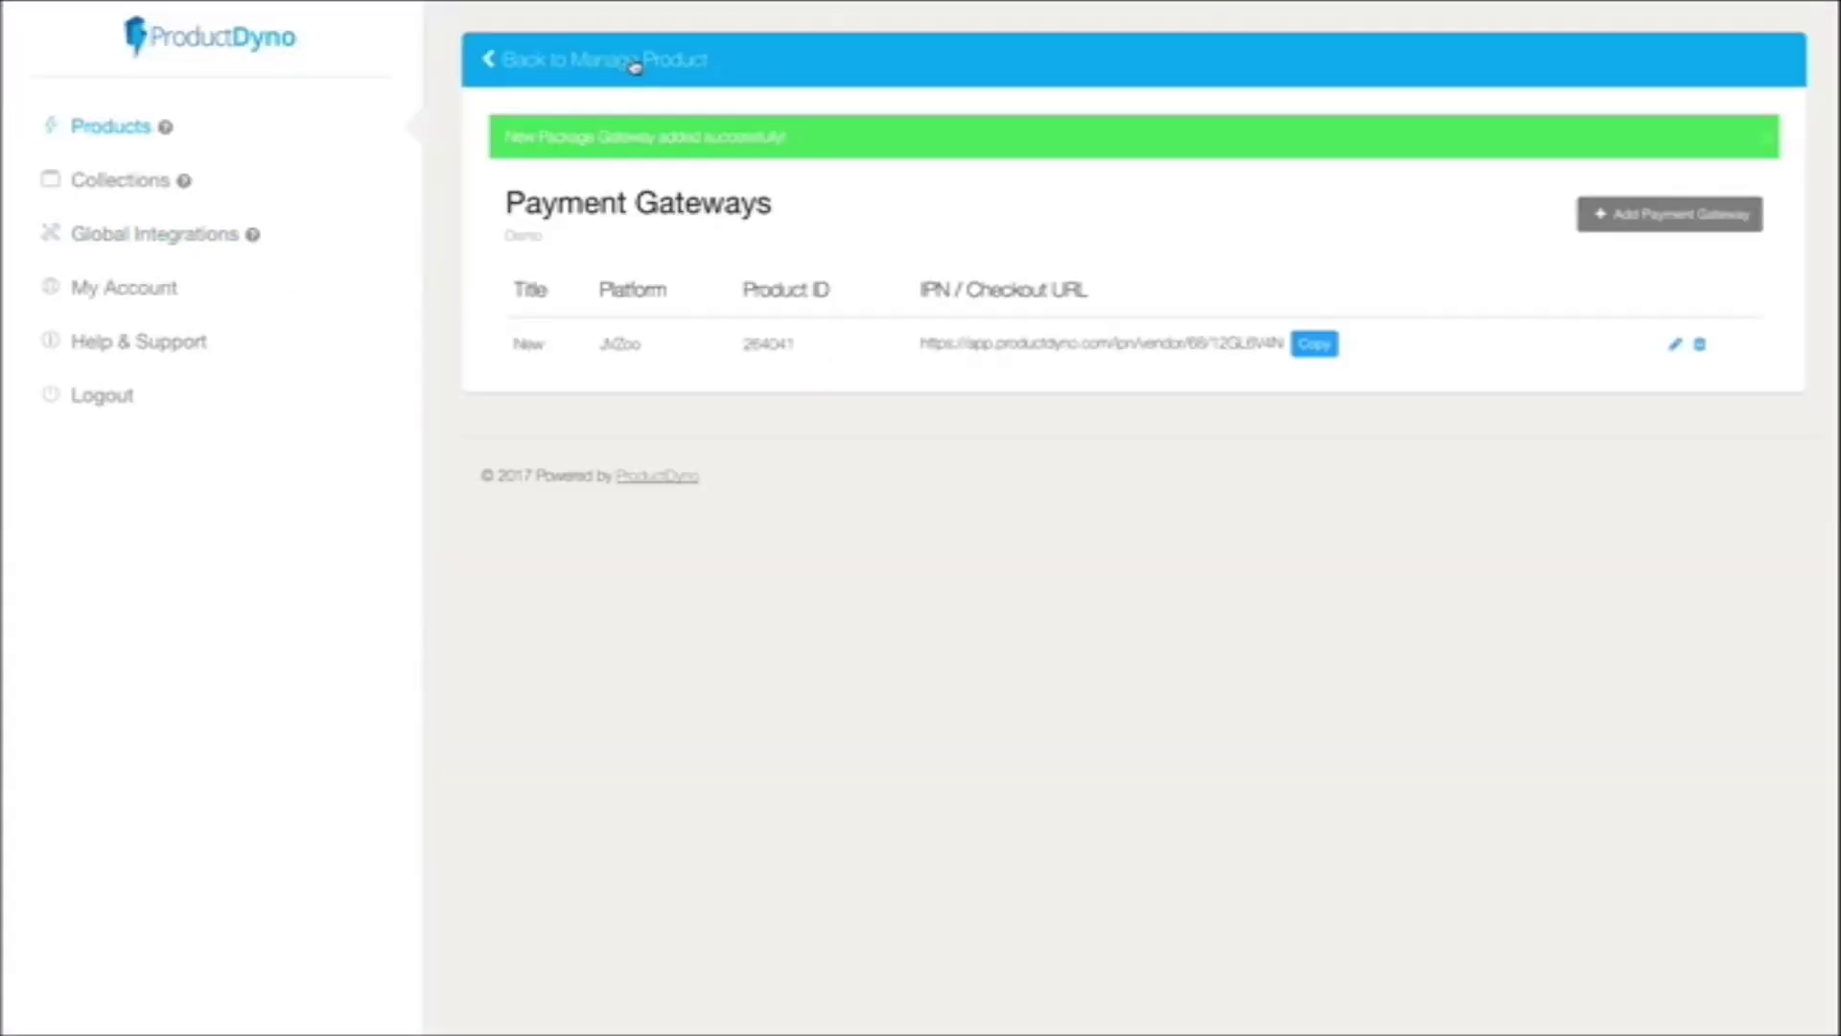
- Review Demo's transactional email, video and file hosting, and webhook integrations
click(635, 66)
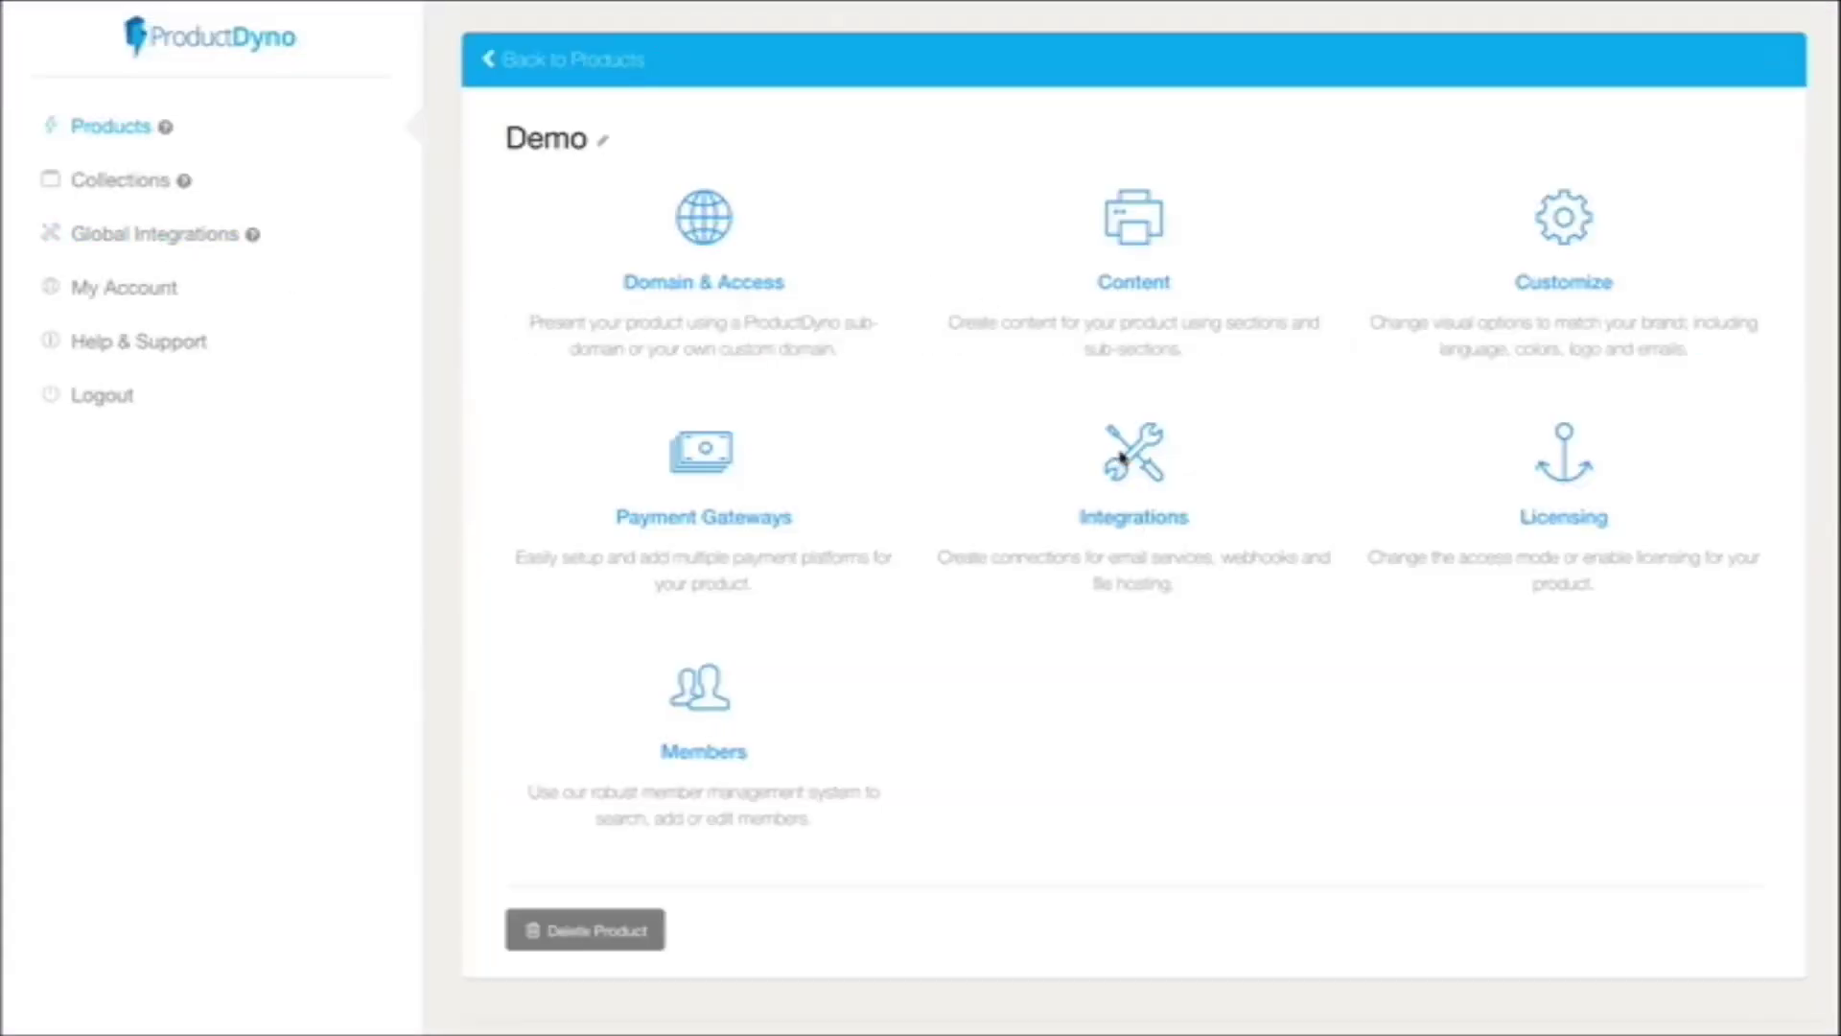
click(1122, 454)
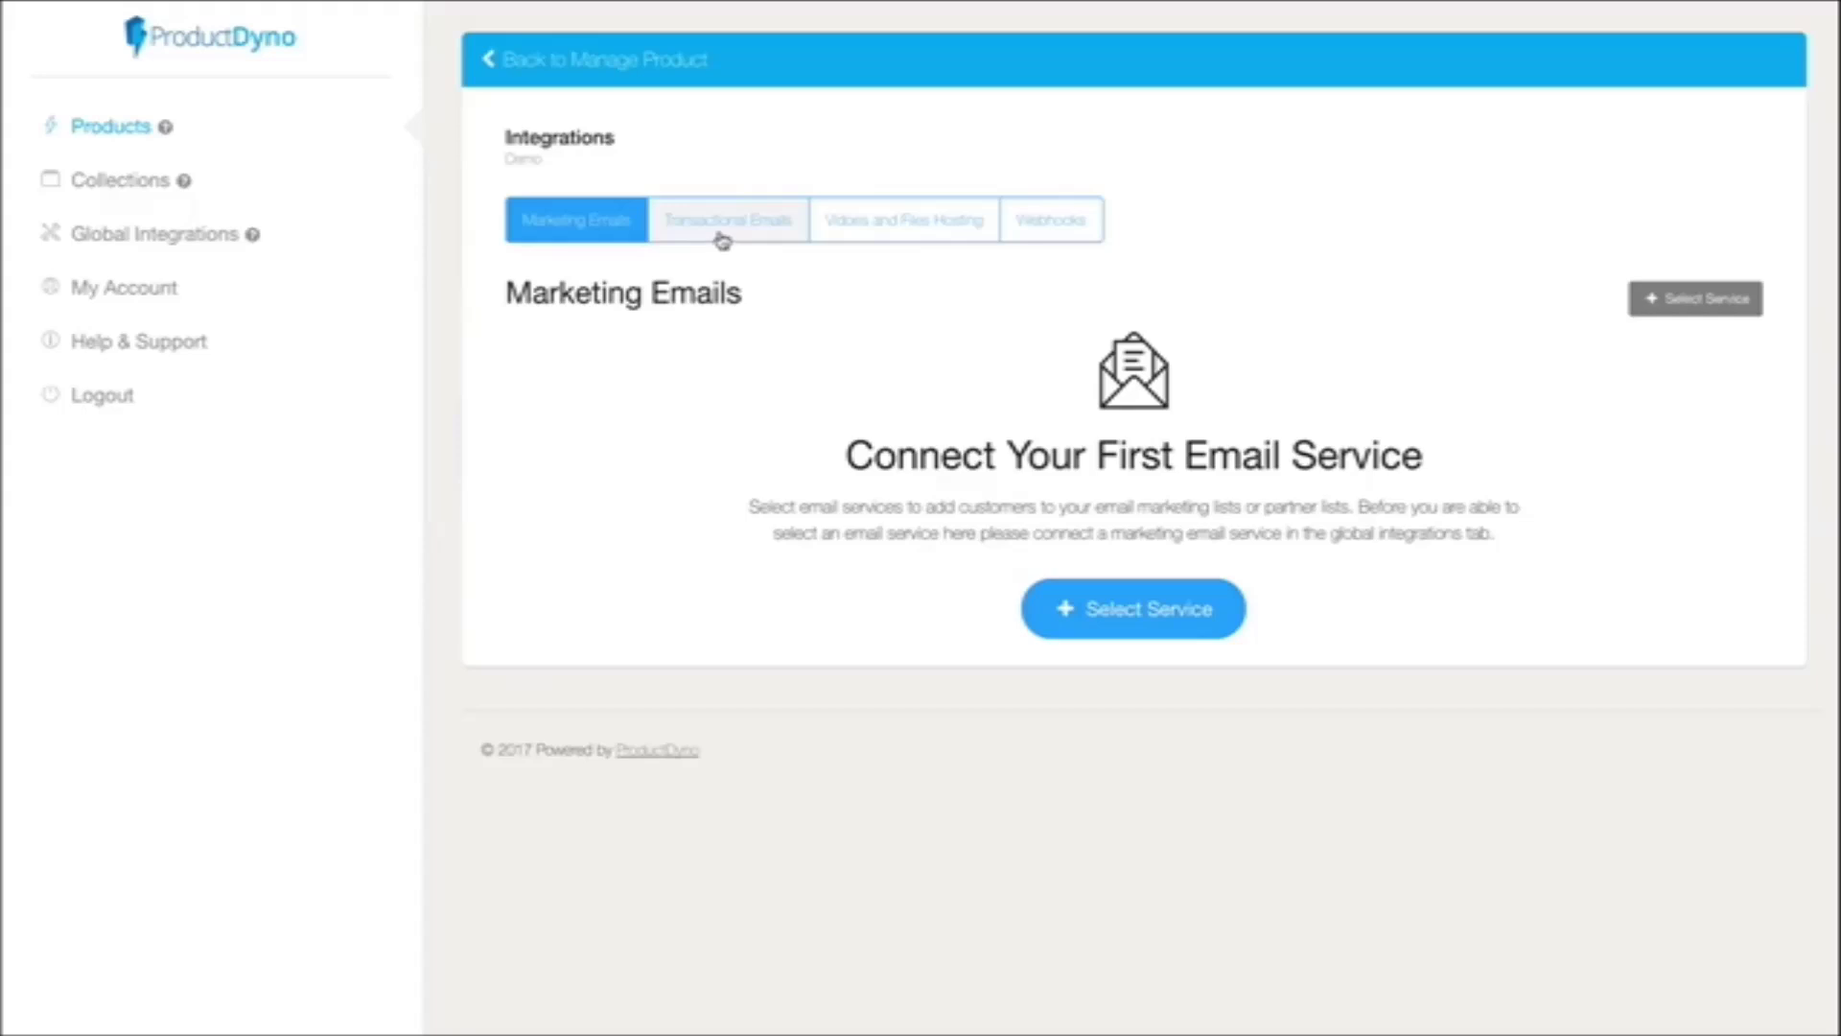
click(723, 230)
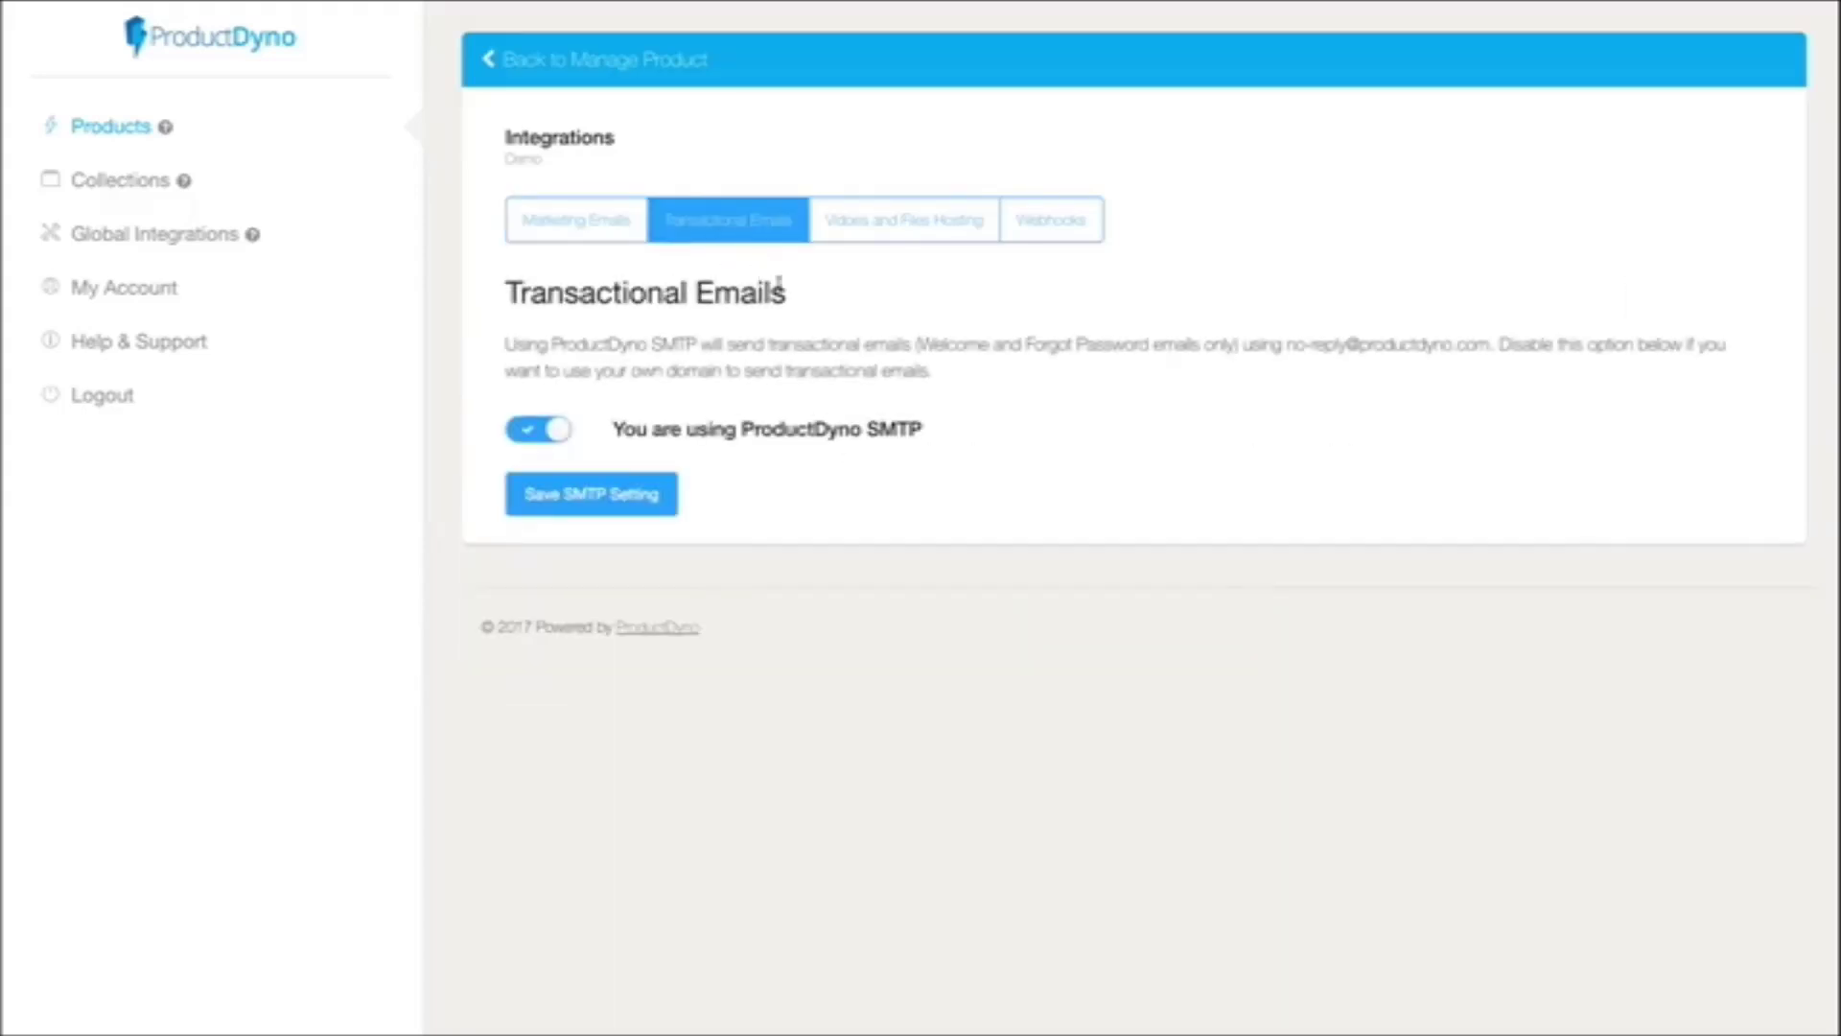
click(904, 219)
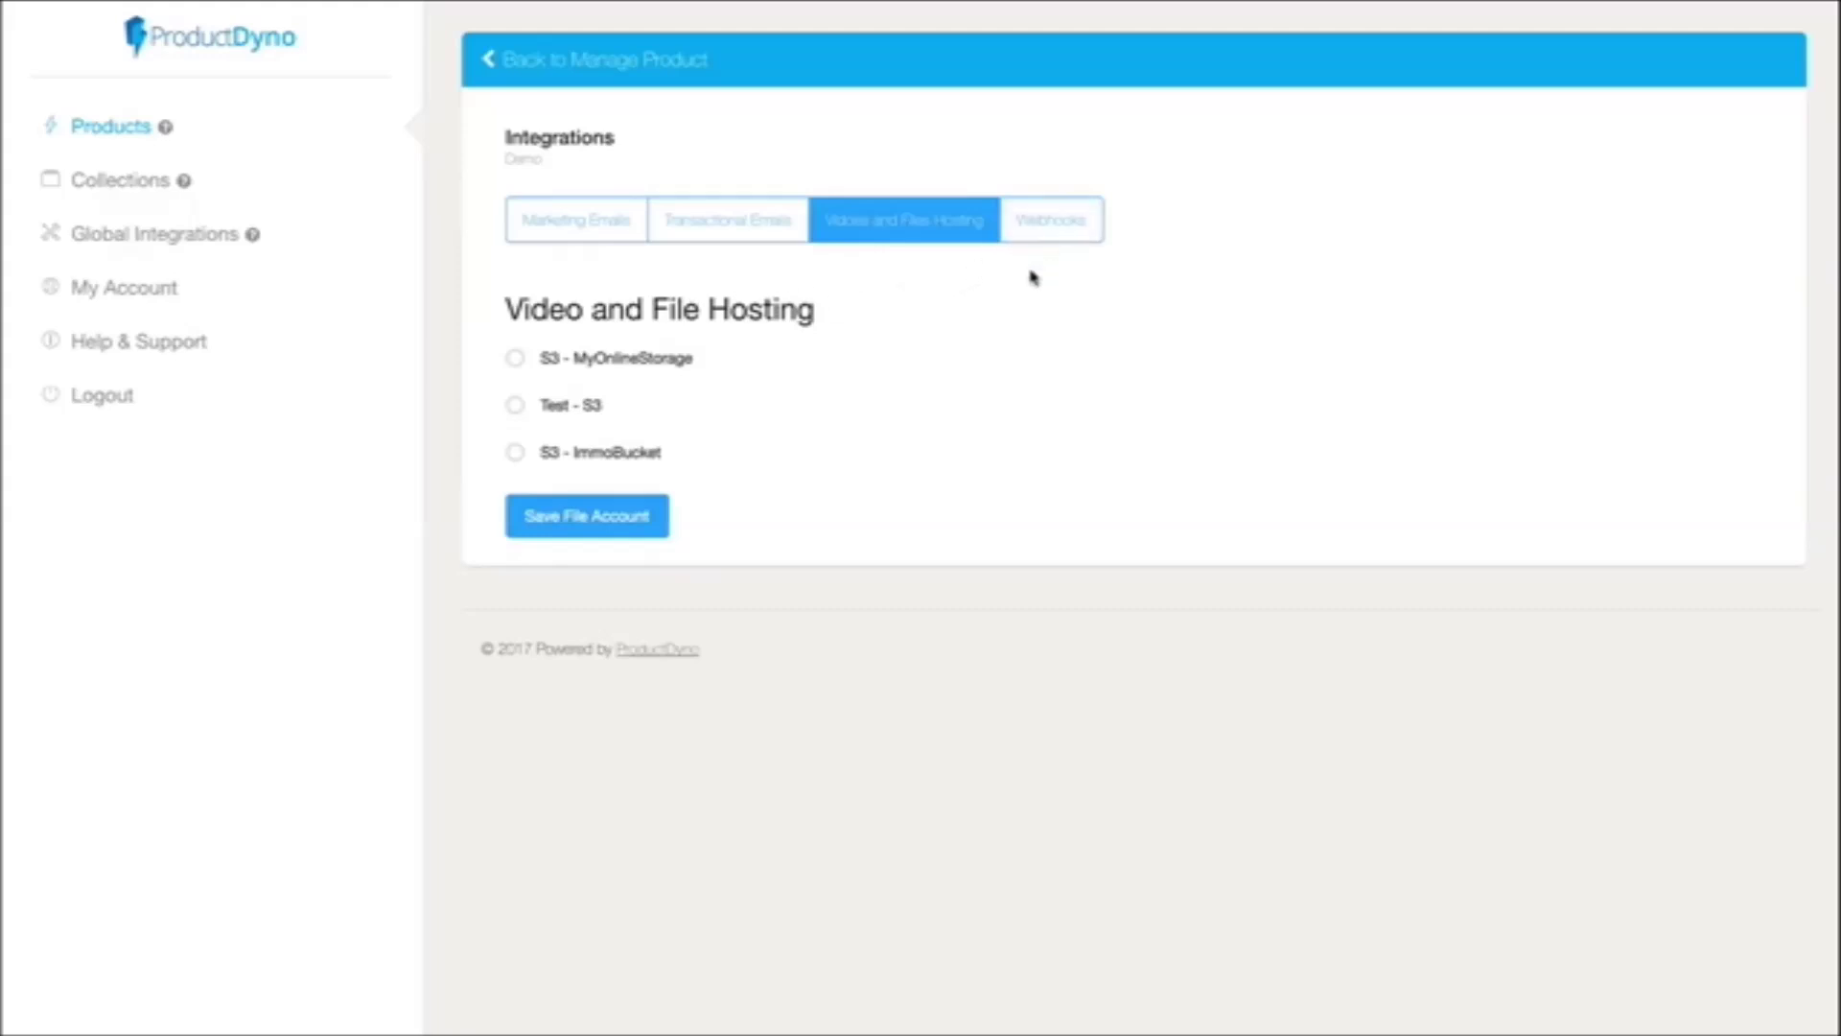
click(1067, 224)
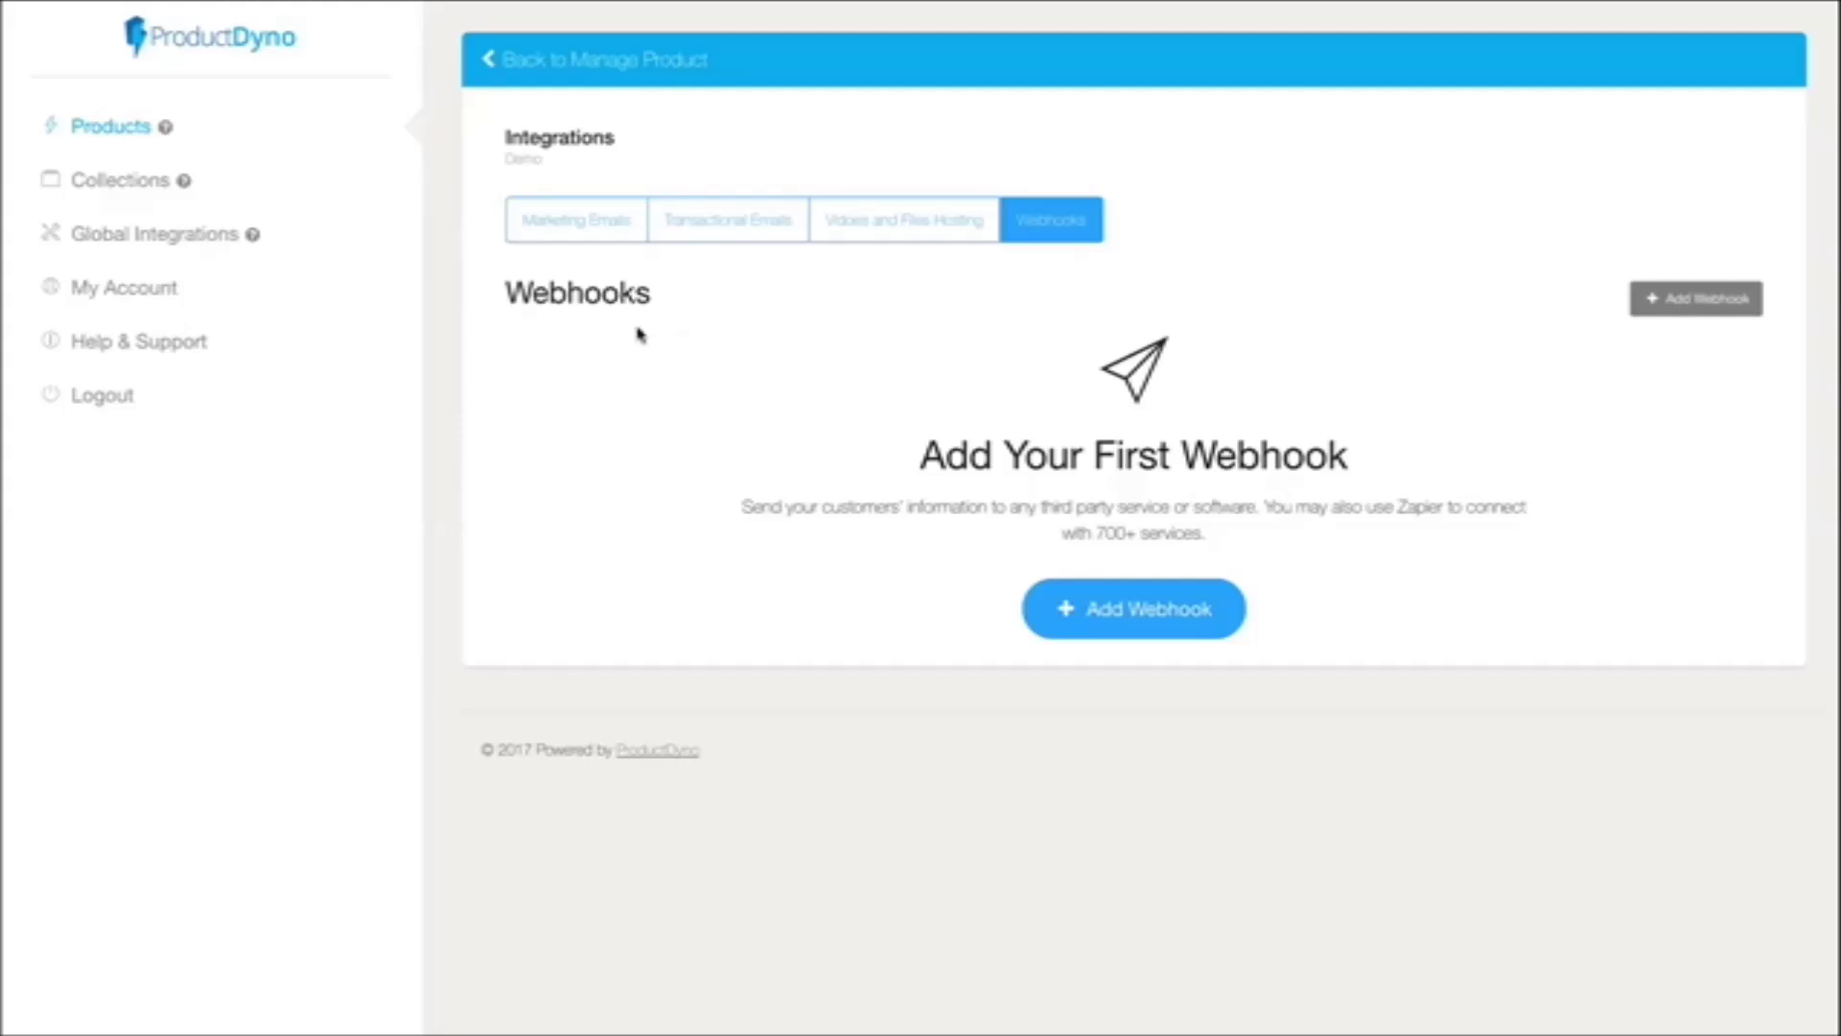
click(576, 64)
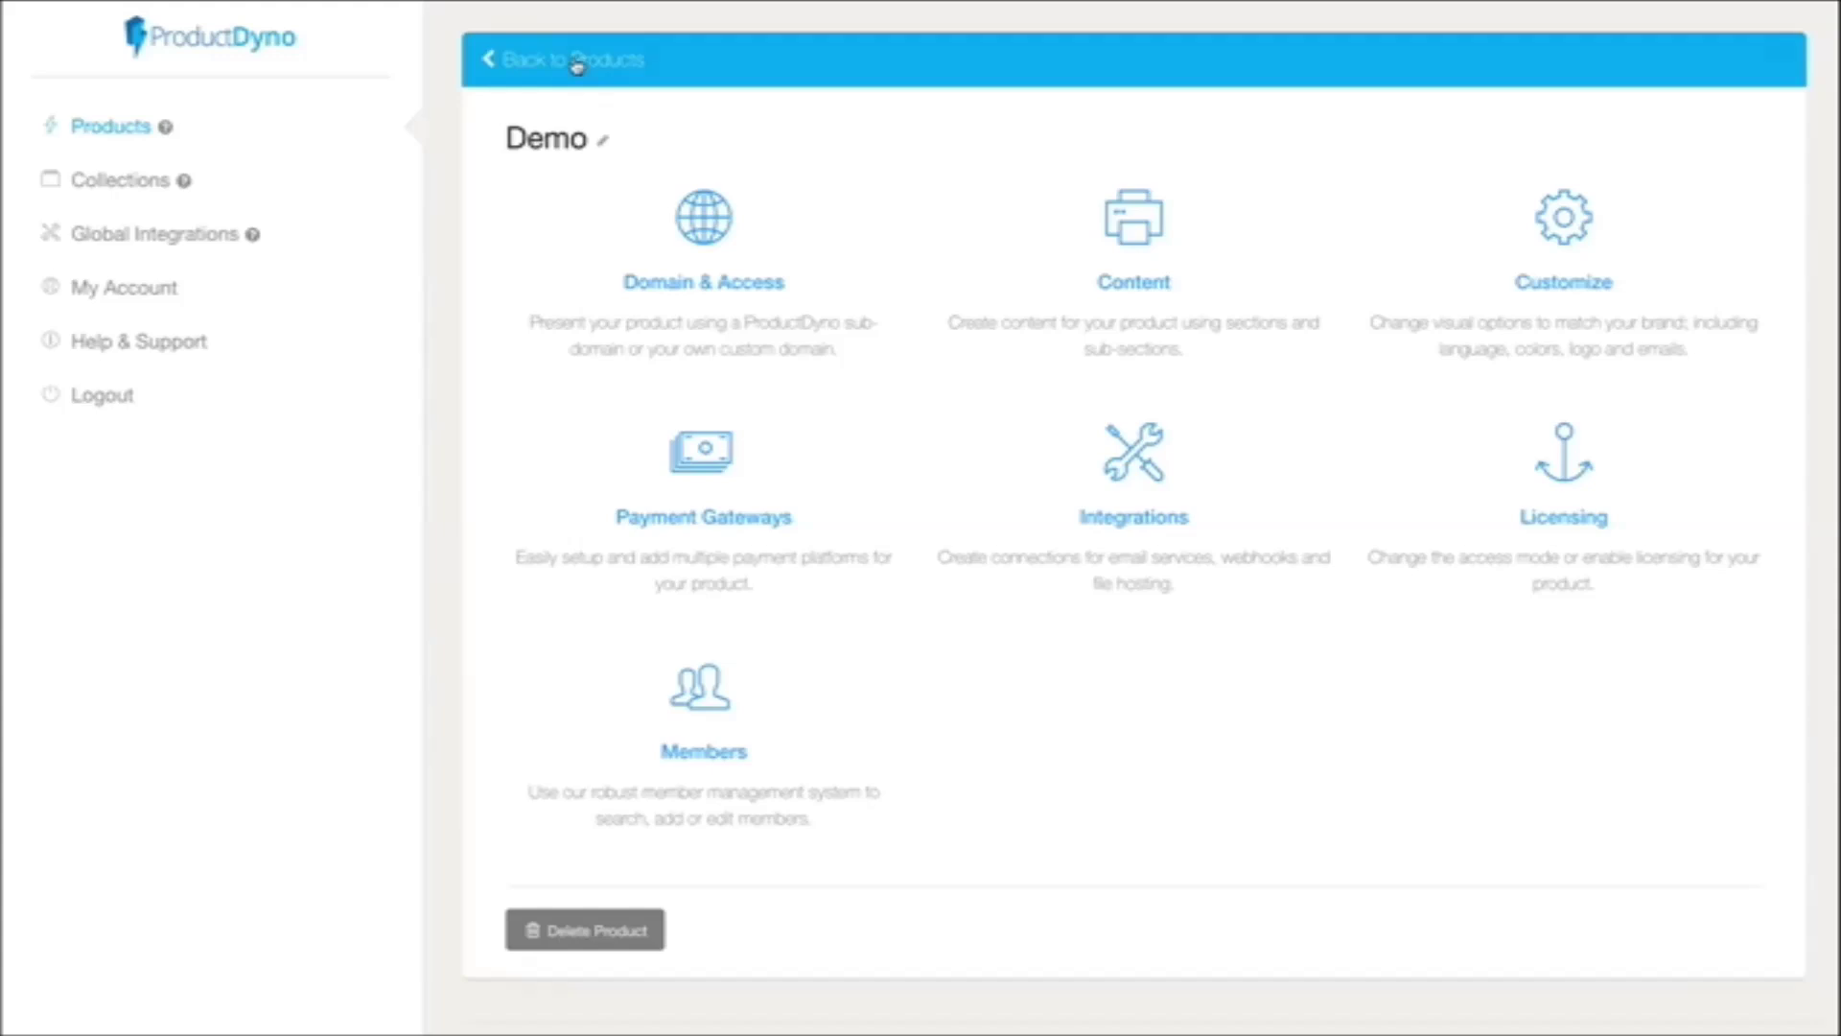
click(173, 234)
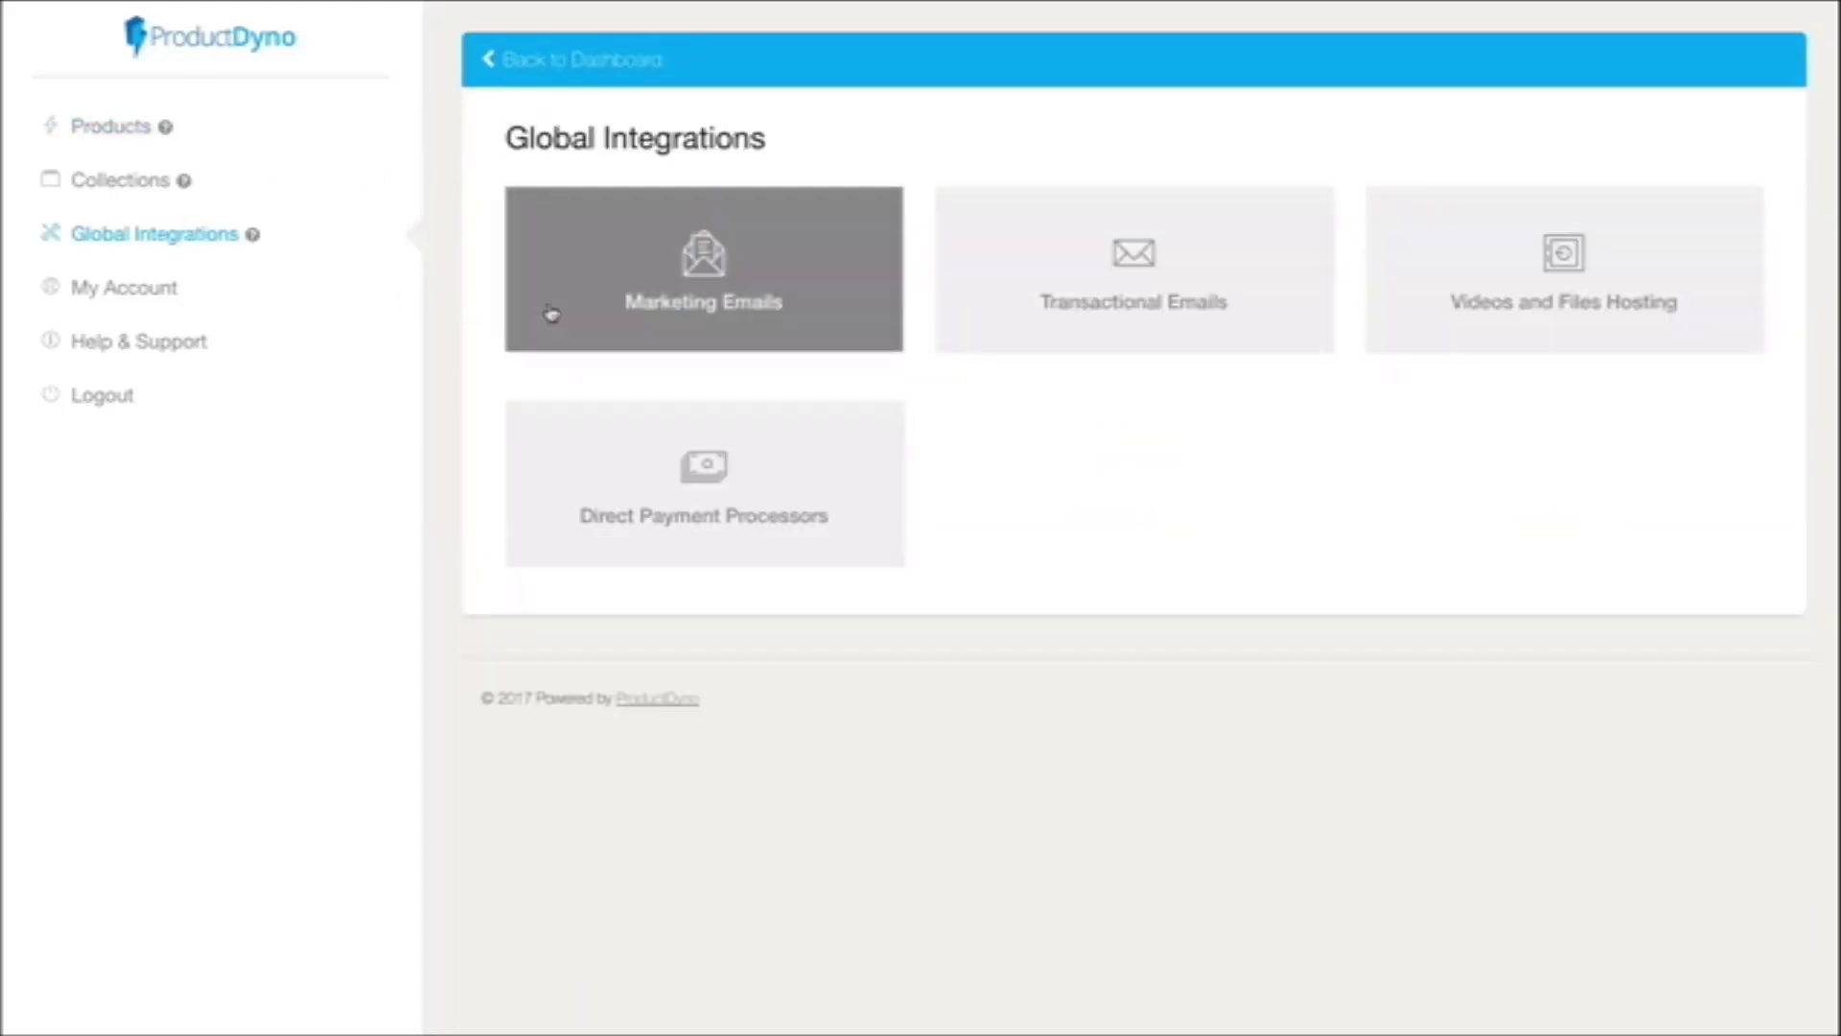
- Open the global Marketing Emails integration form, which defaults to Aweber
click(700, 298)
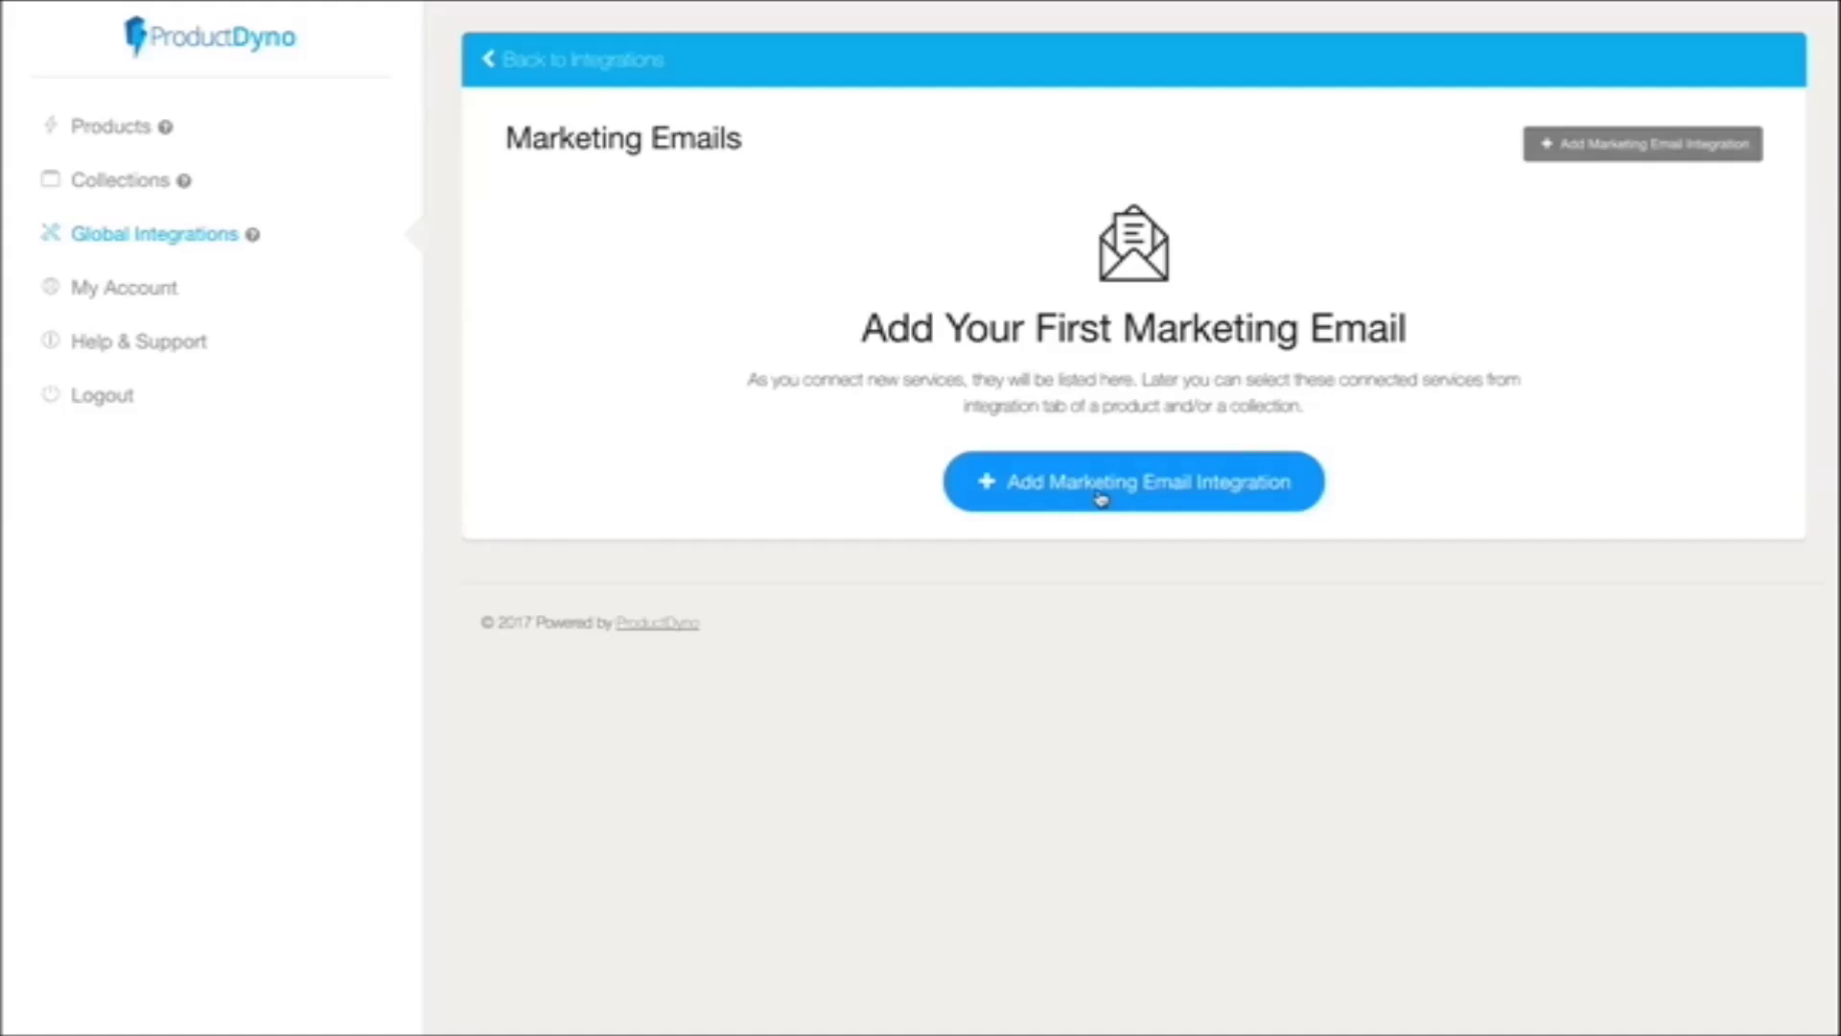
- Start a new ActiveCampaign marketing email integration with the nickname AC
click(1101, 499)
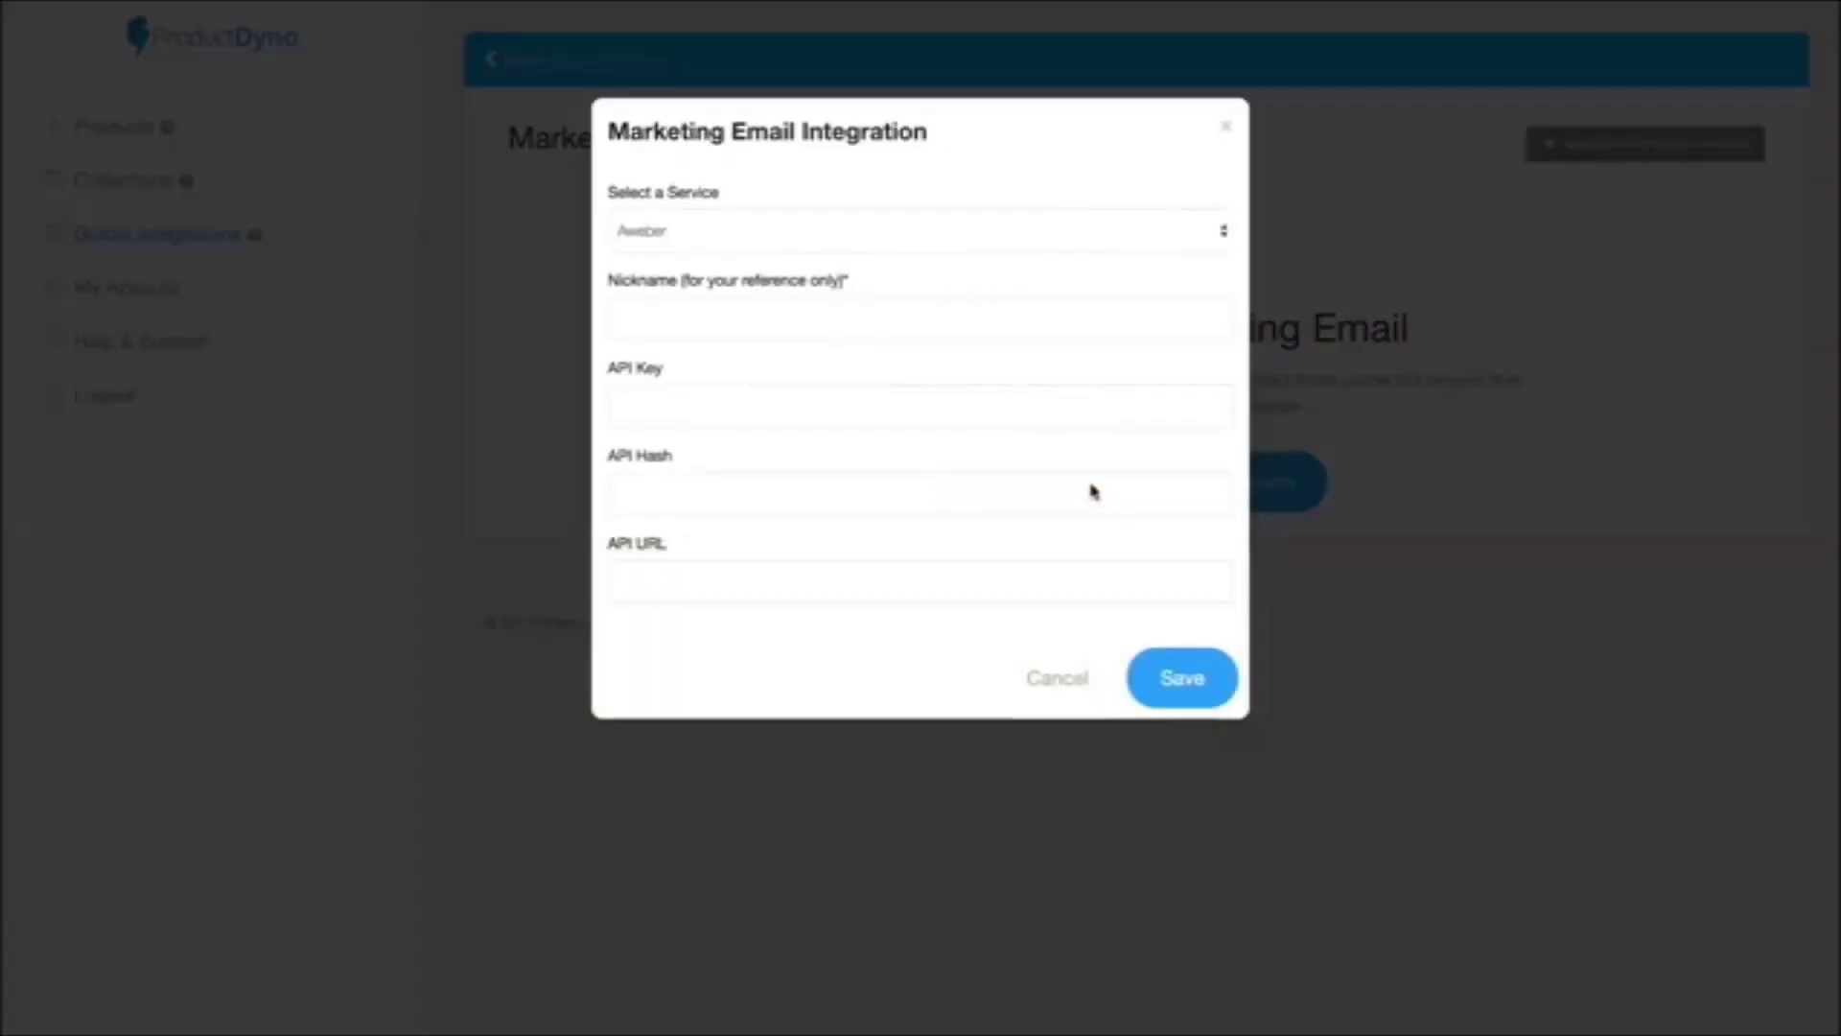
click(739, 231)
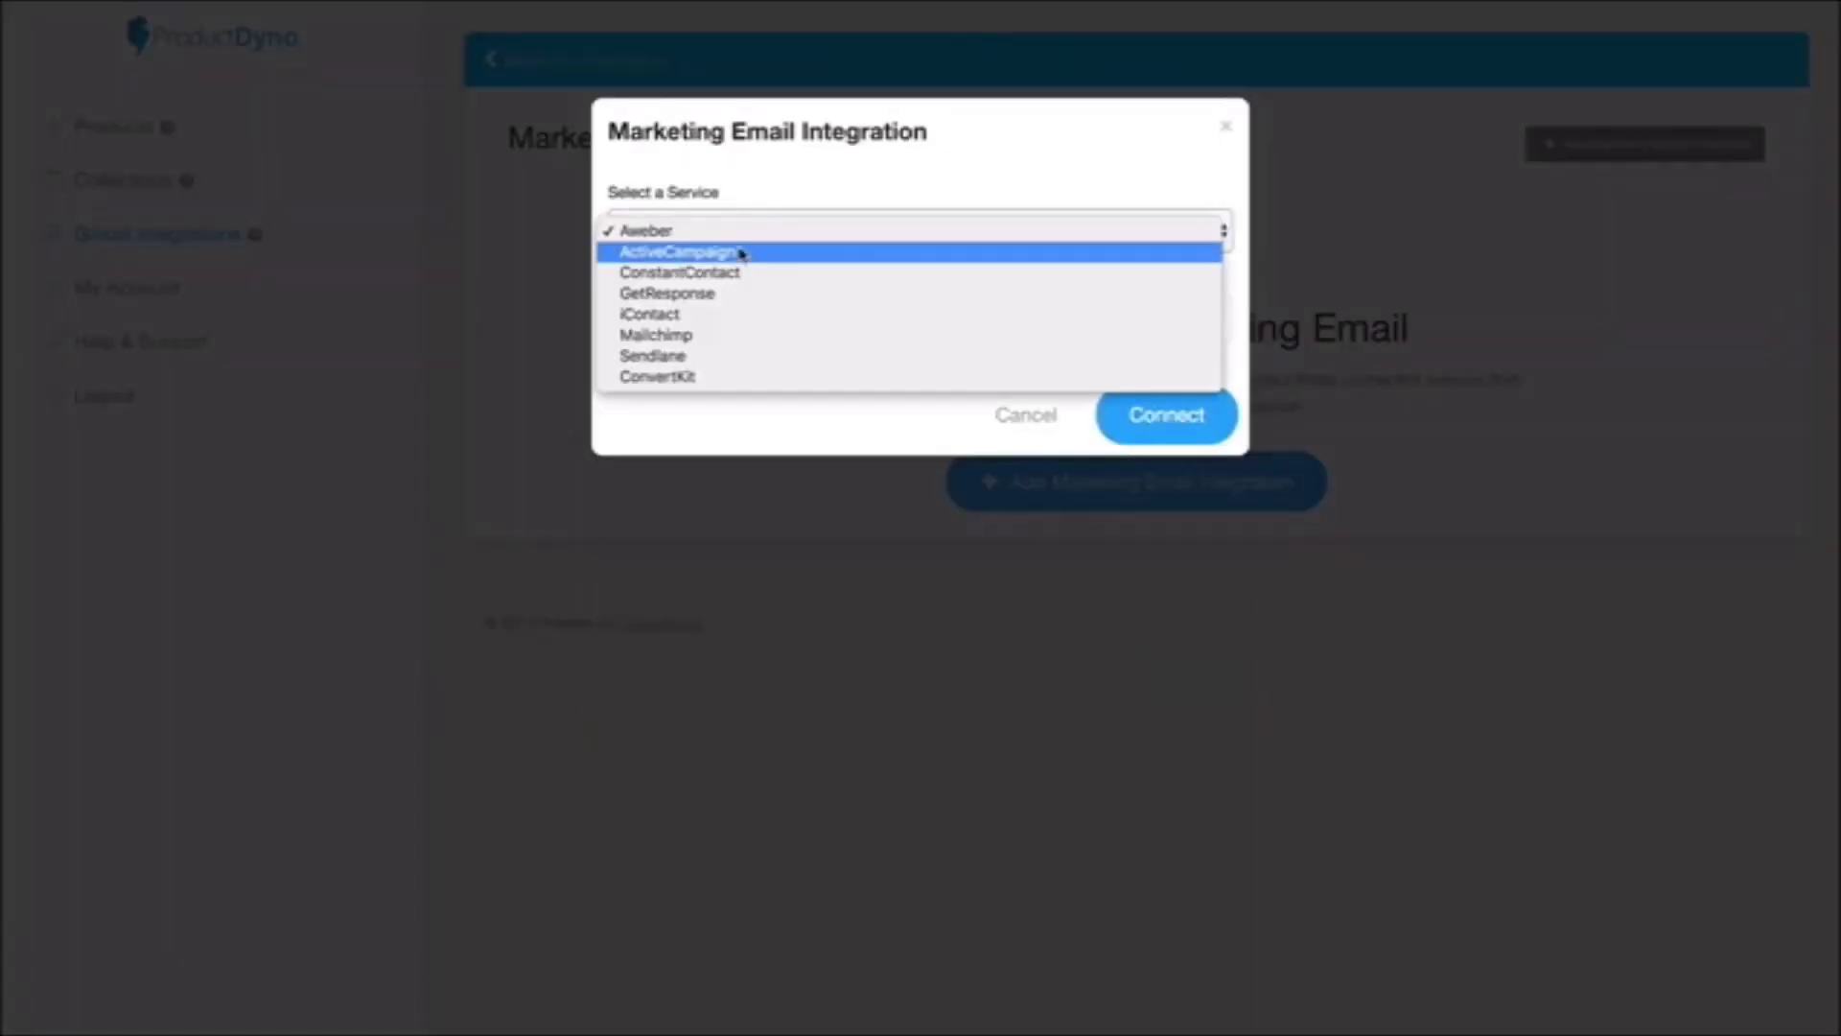
click(740, 231)
key(Down)
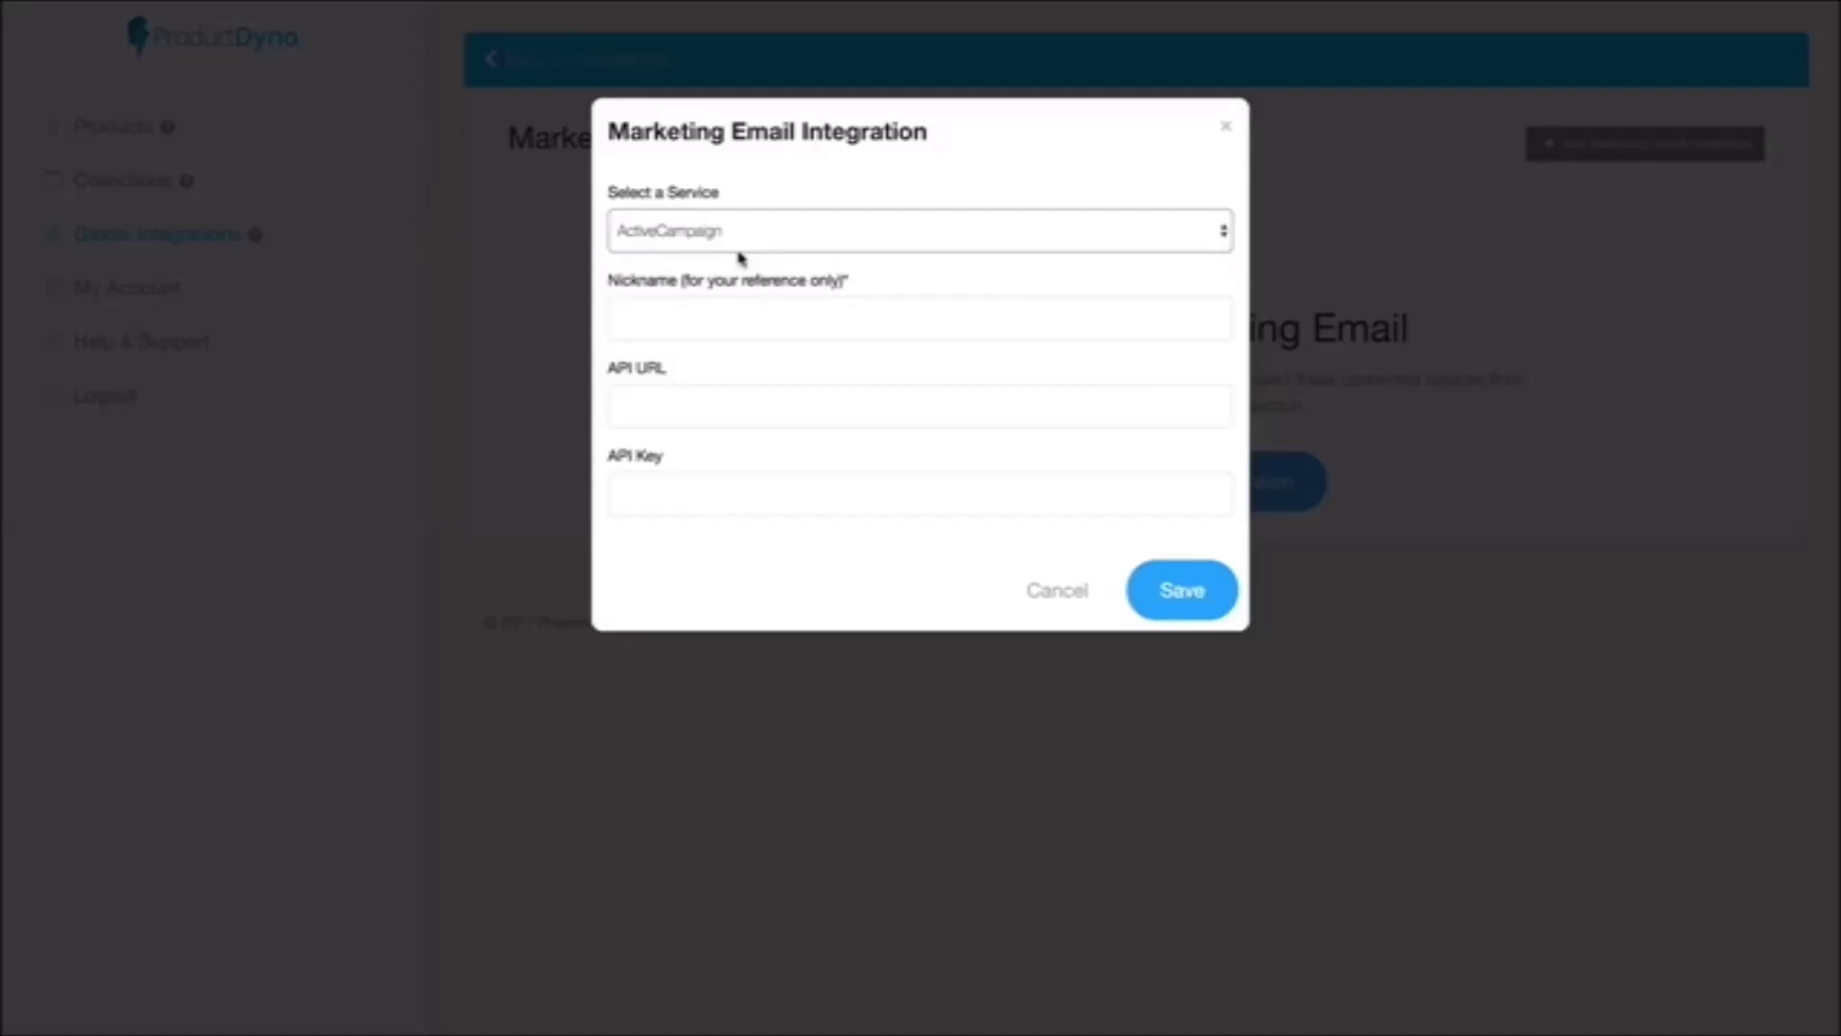
click(688, 323)
text(AC)
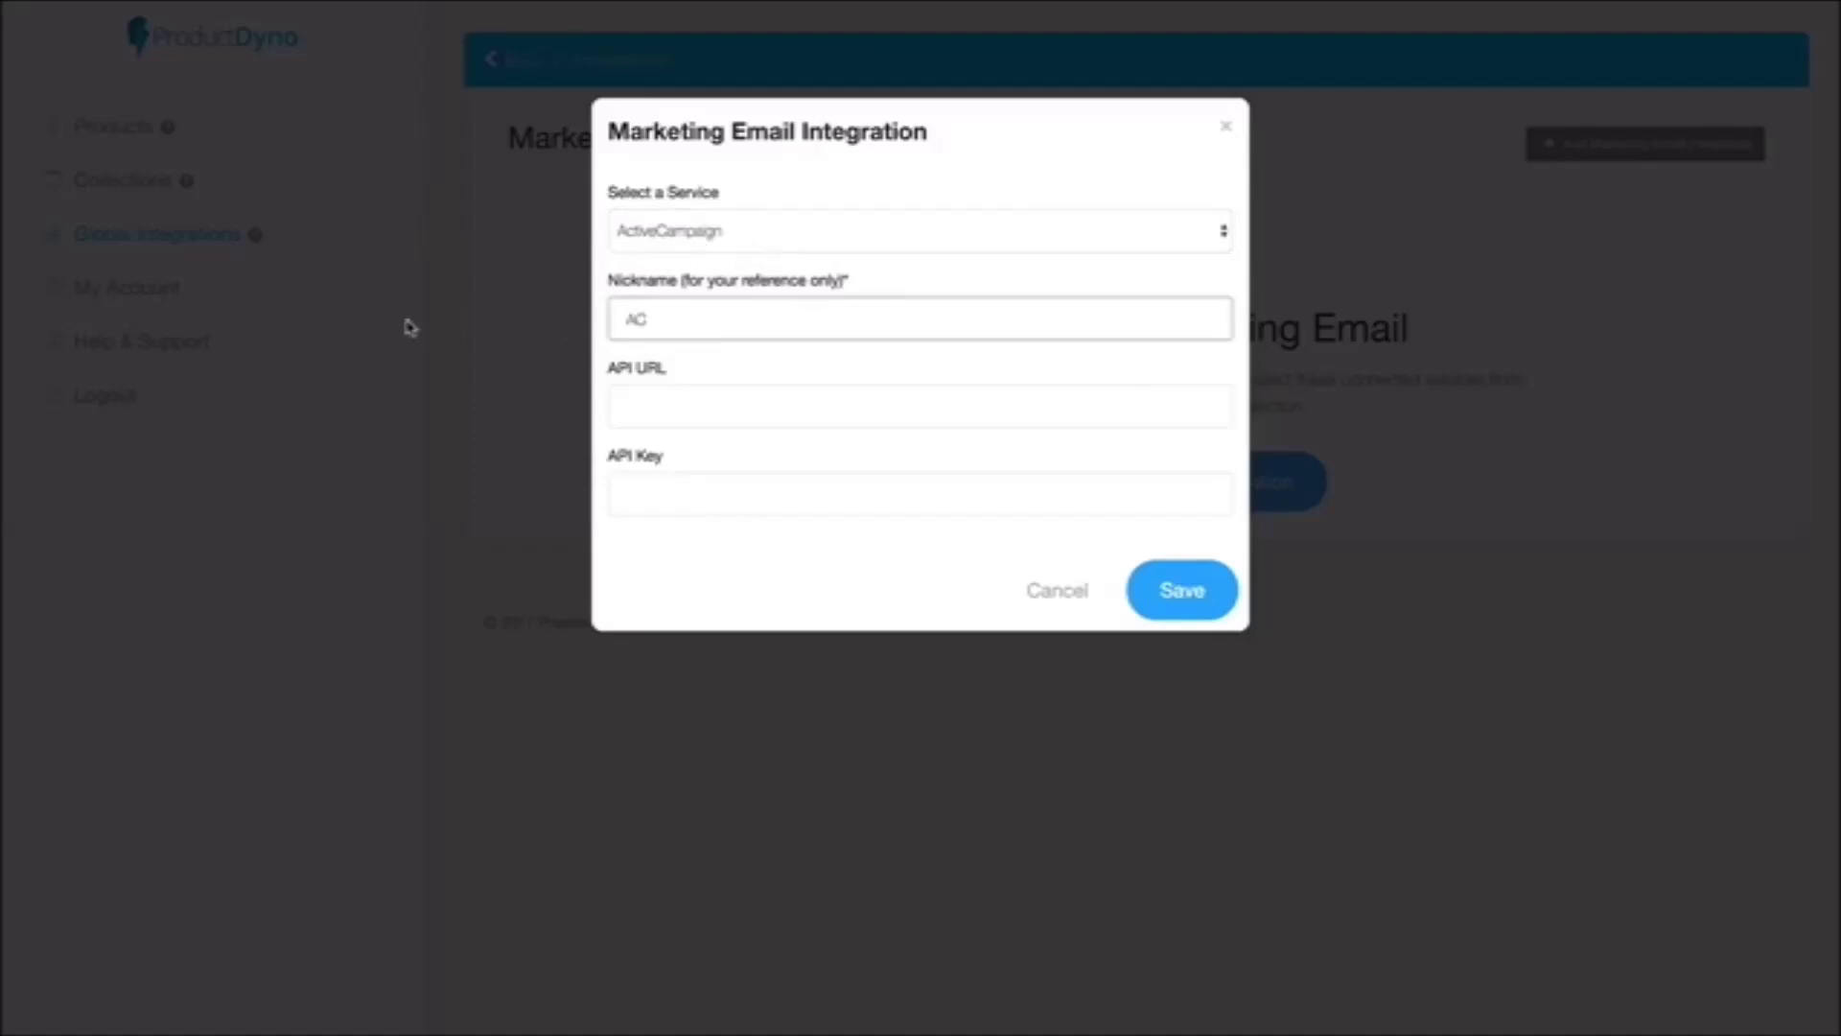
click(743, 235)
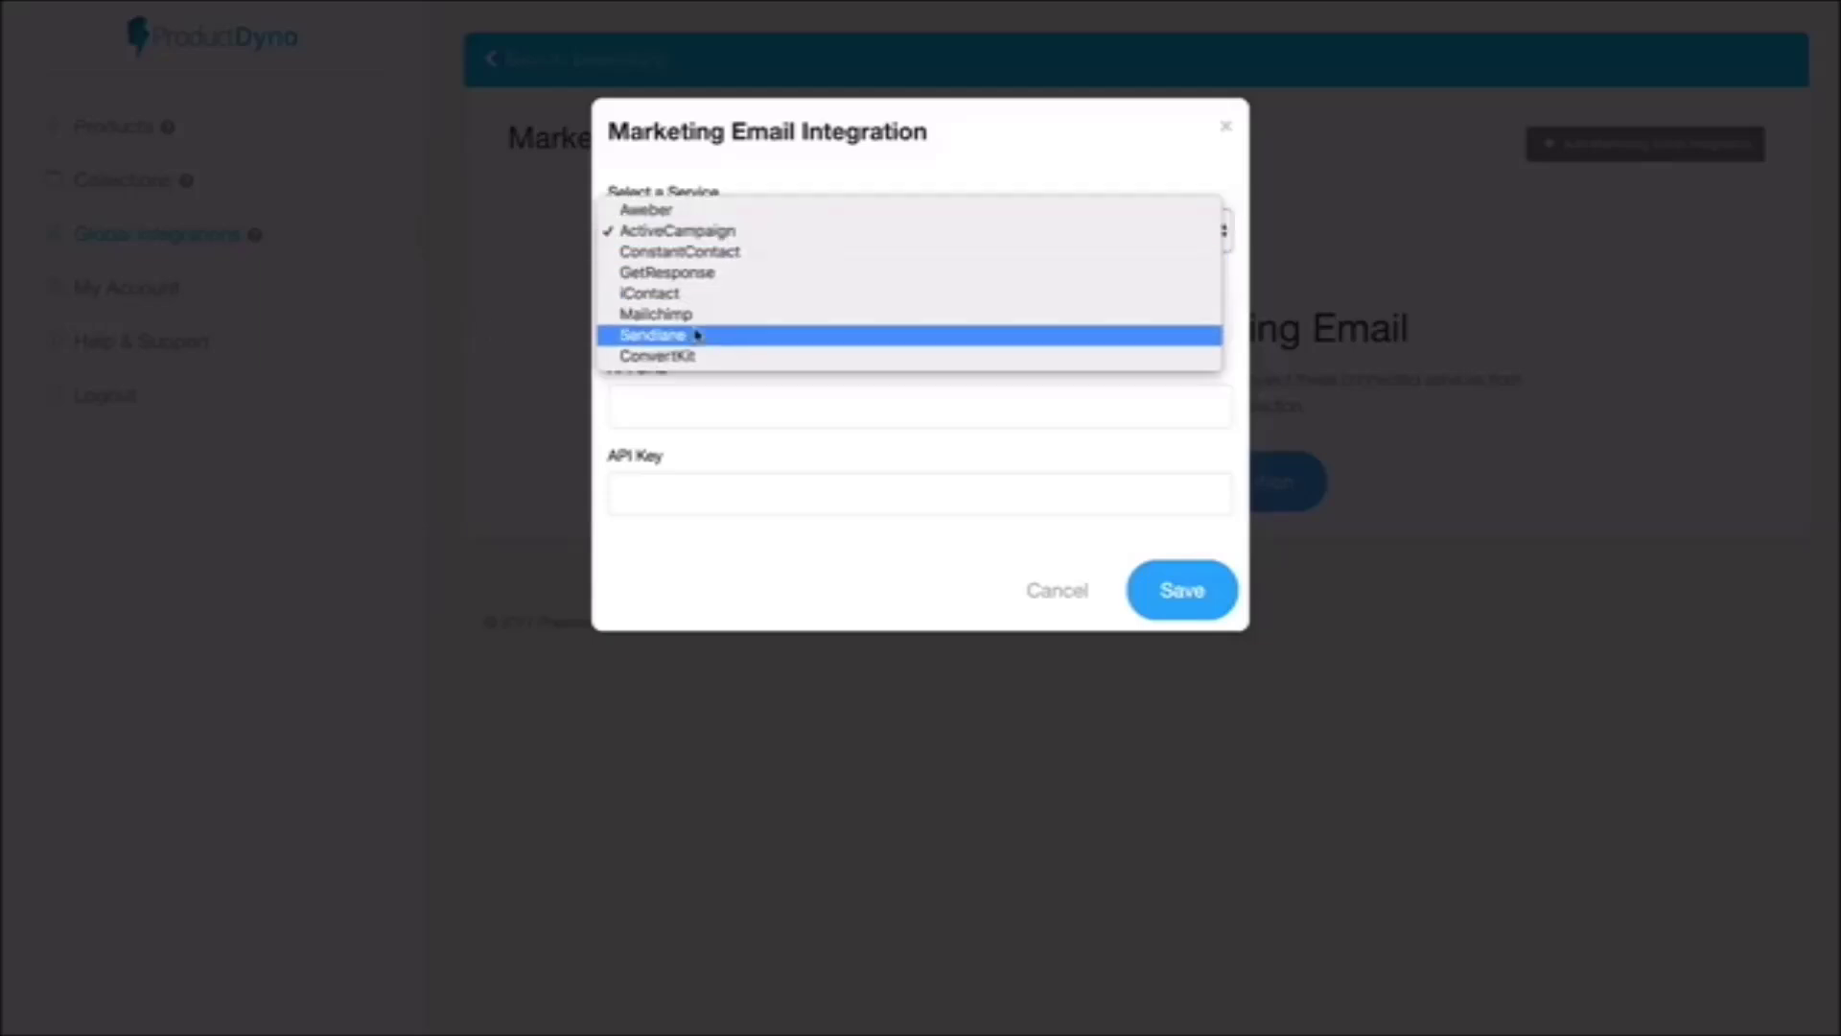
click(543, 351)
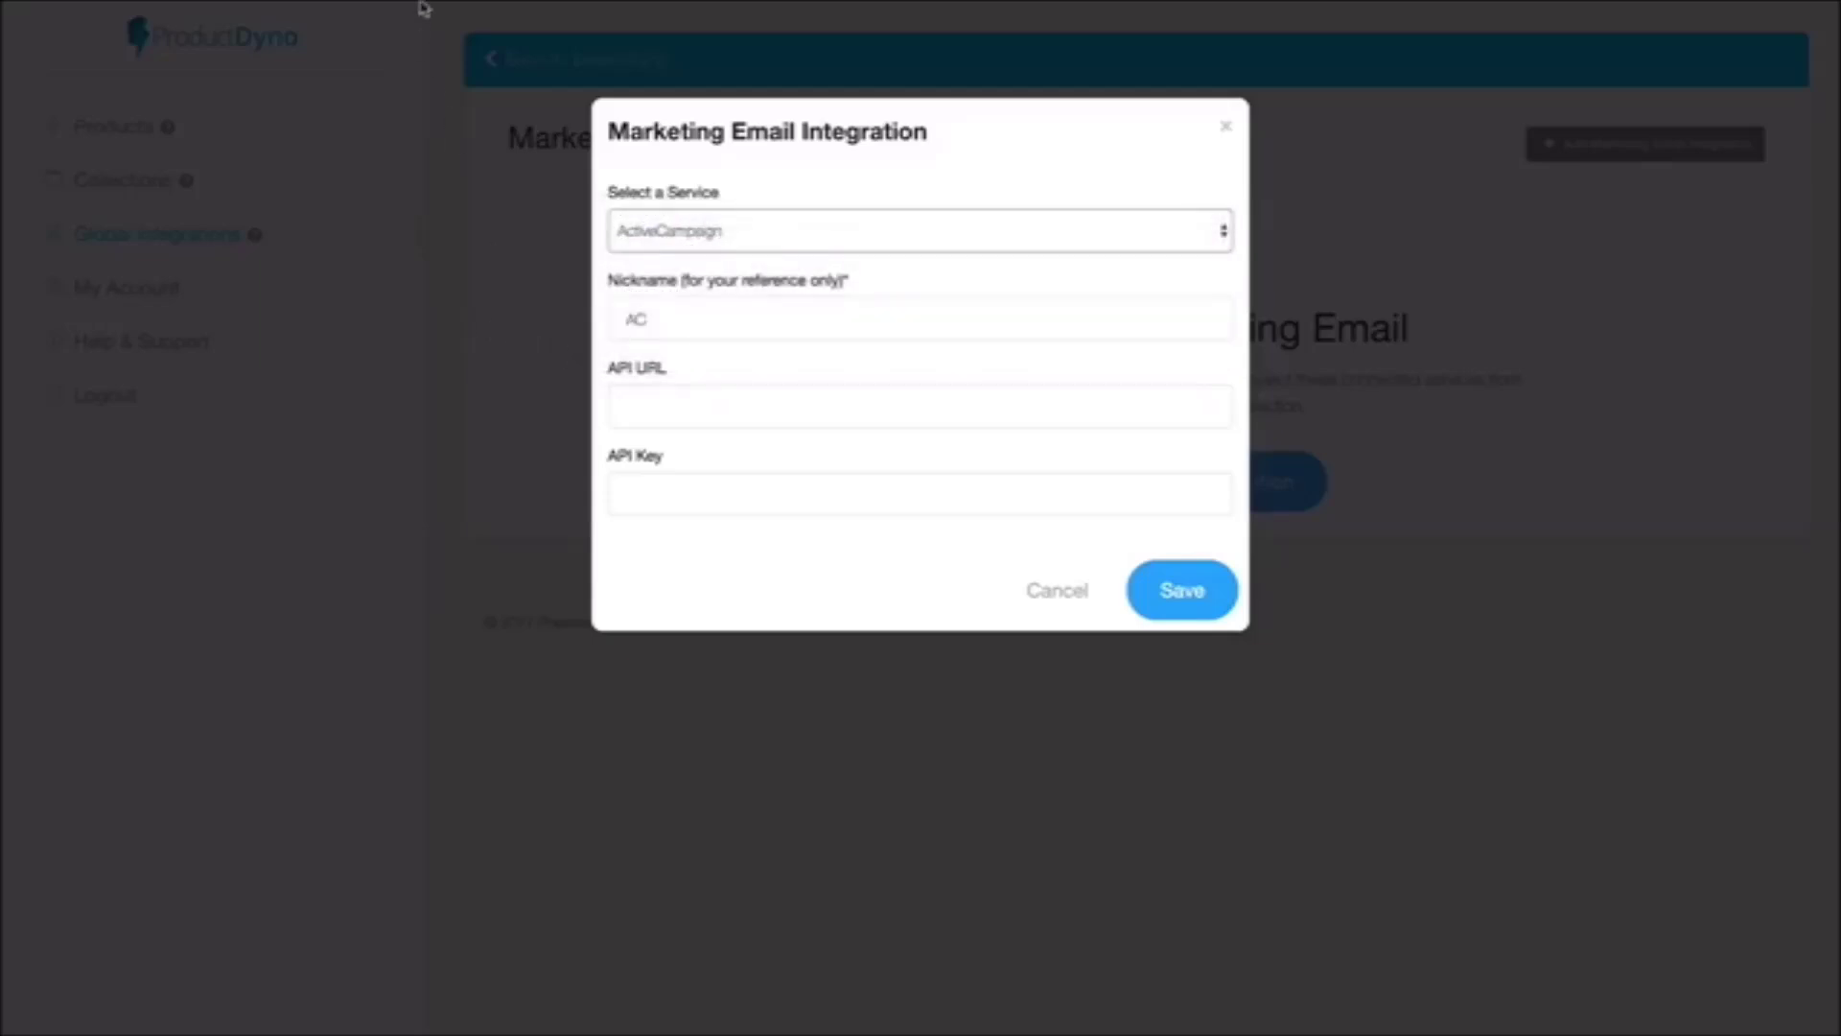
- Copy the API URL from ActiveCampaign's developer settings into the integration dialog
click(959, 51)
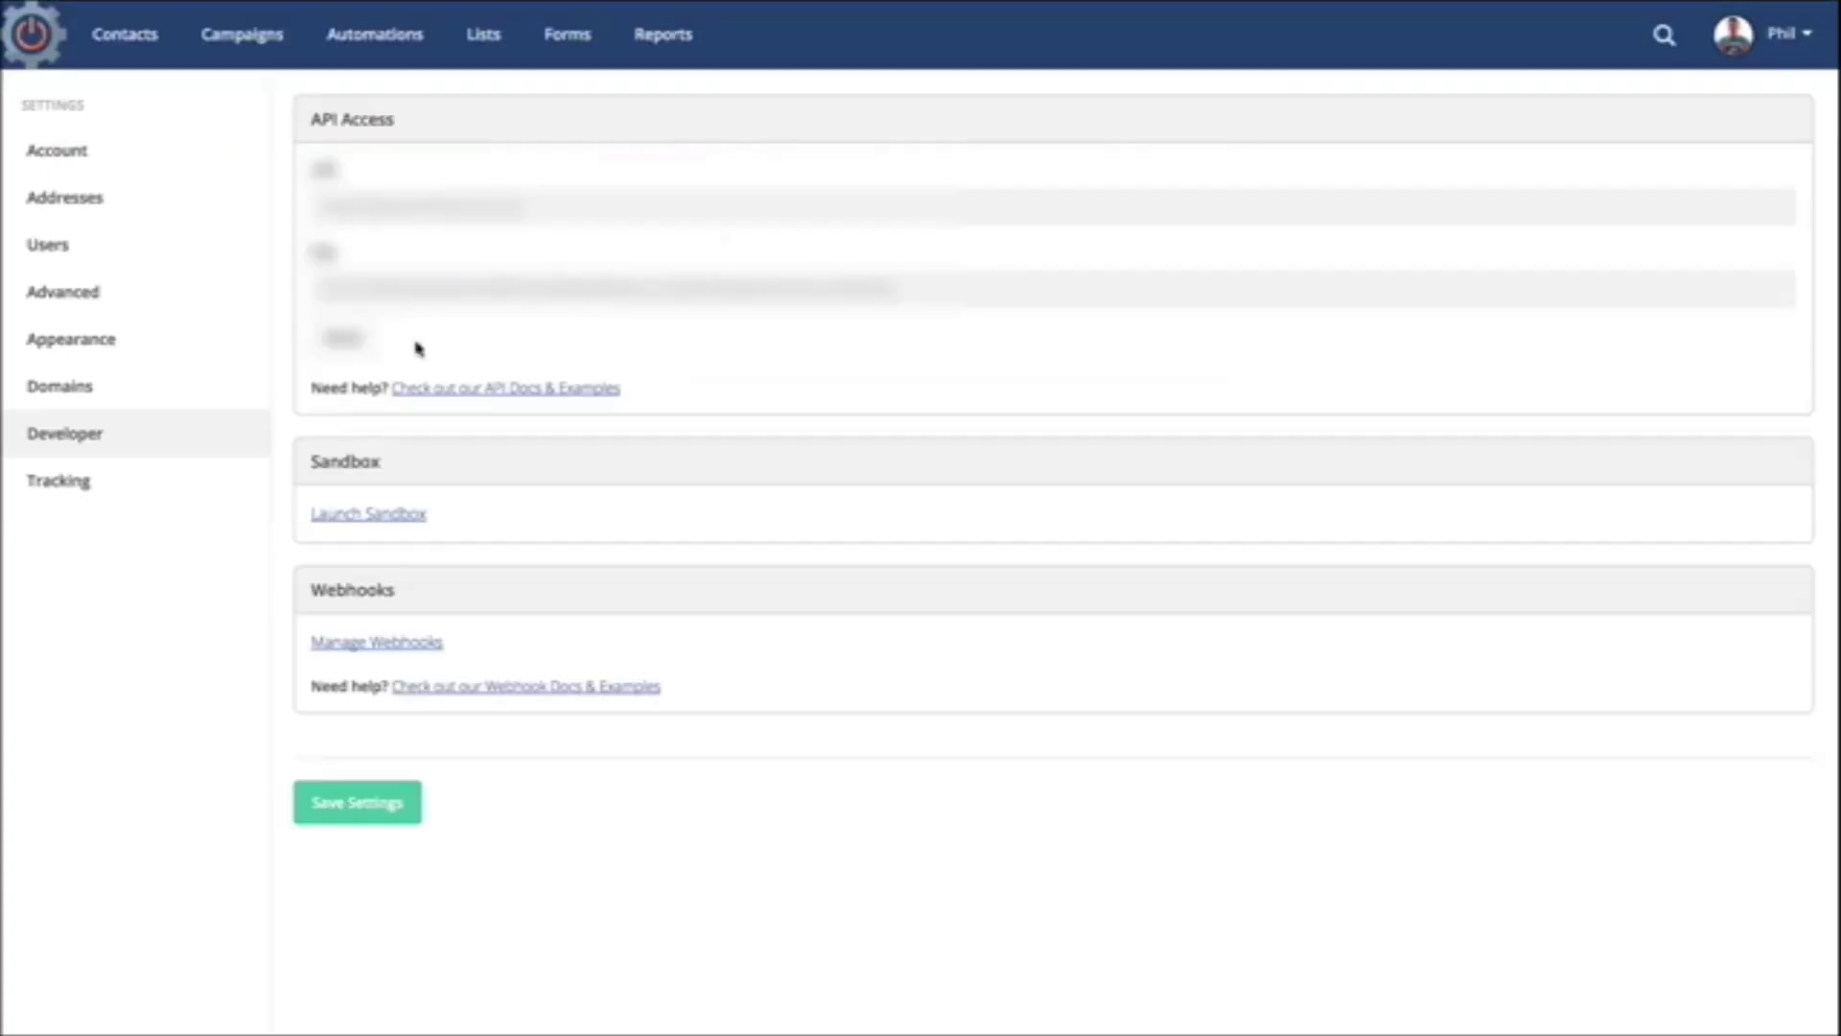
click(454, 204)
key(super+c)
click(158, 47)
click(721, 407)
key(super+v)
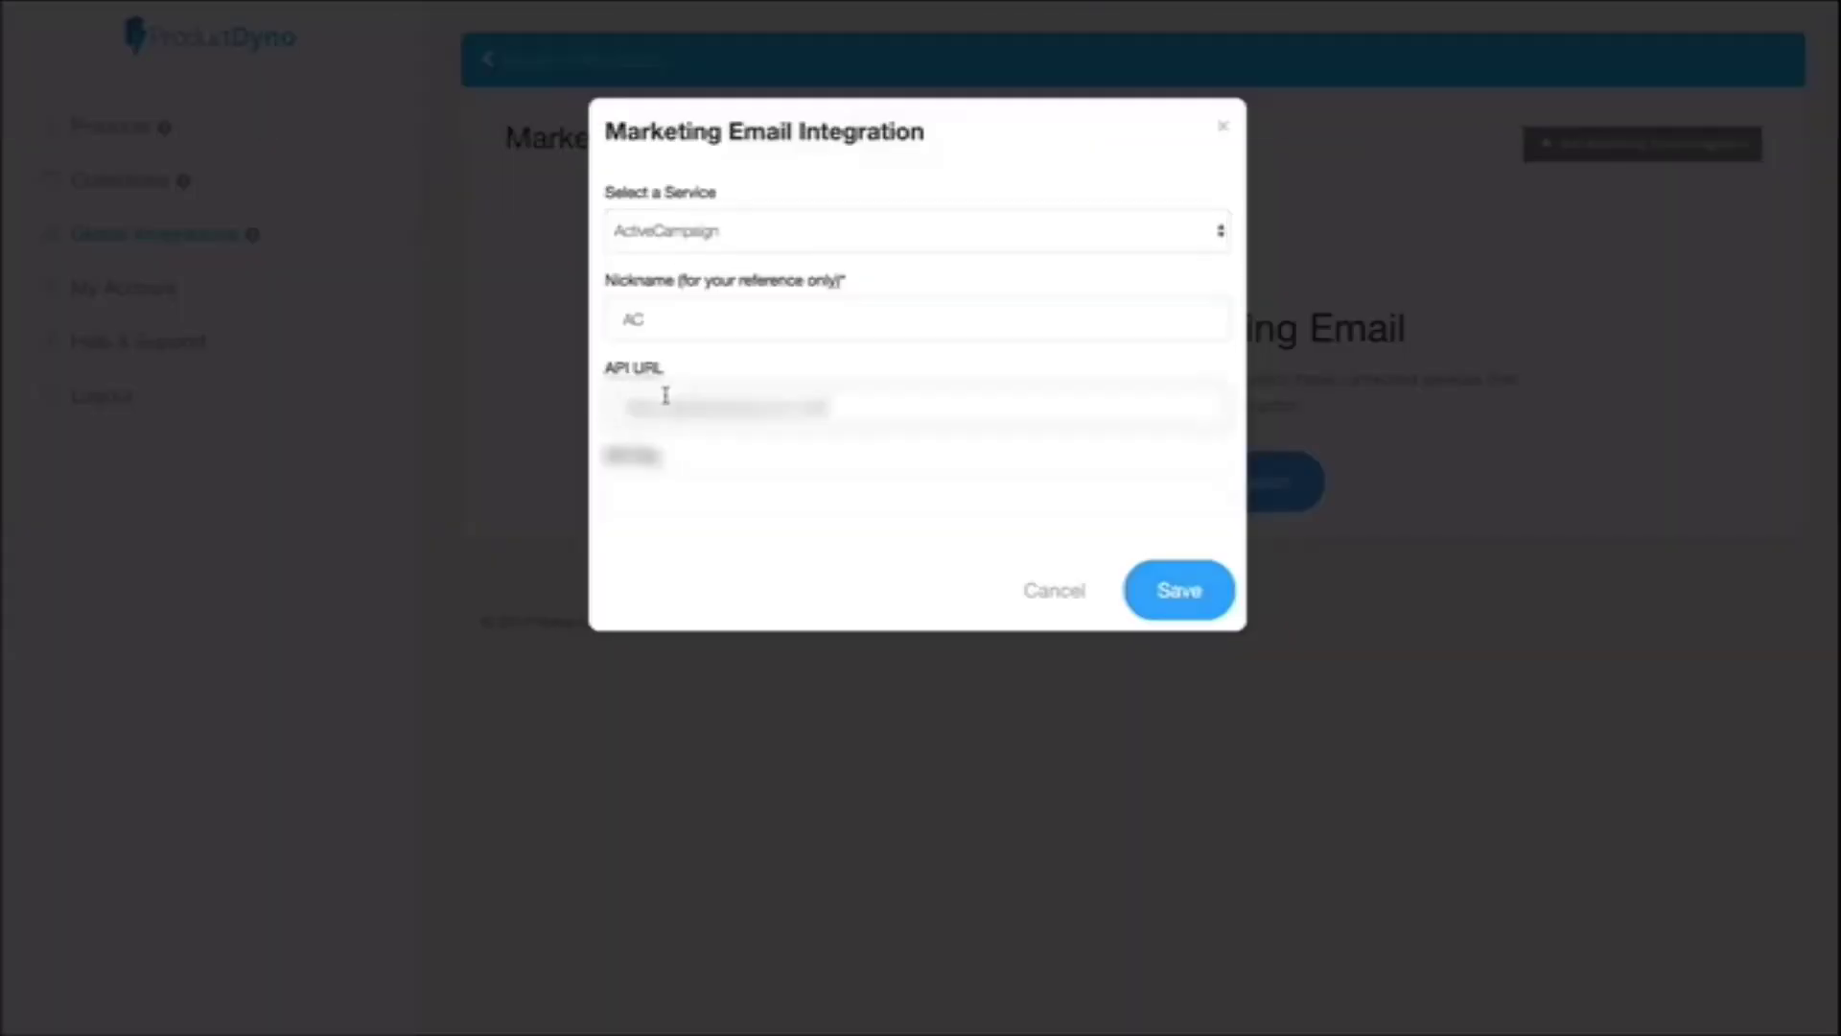
- Copy the API key from ActiveCampaign's developer settings into the integration dialog
click(960, 48)
click(418, 295)
key(super+c)
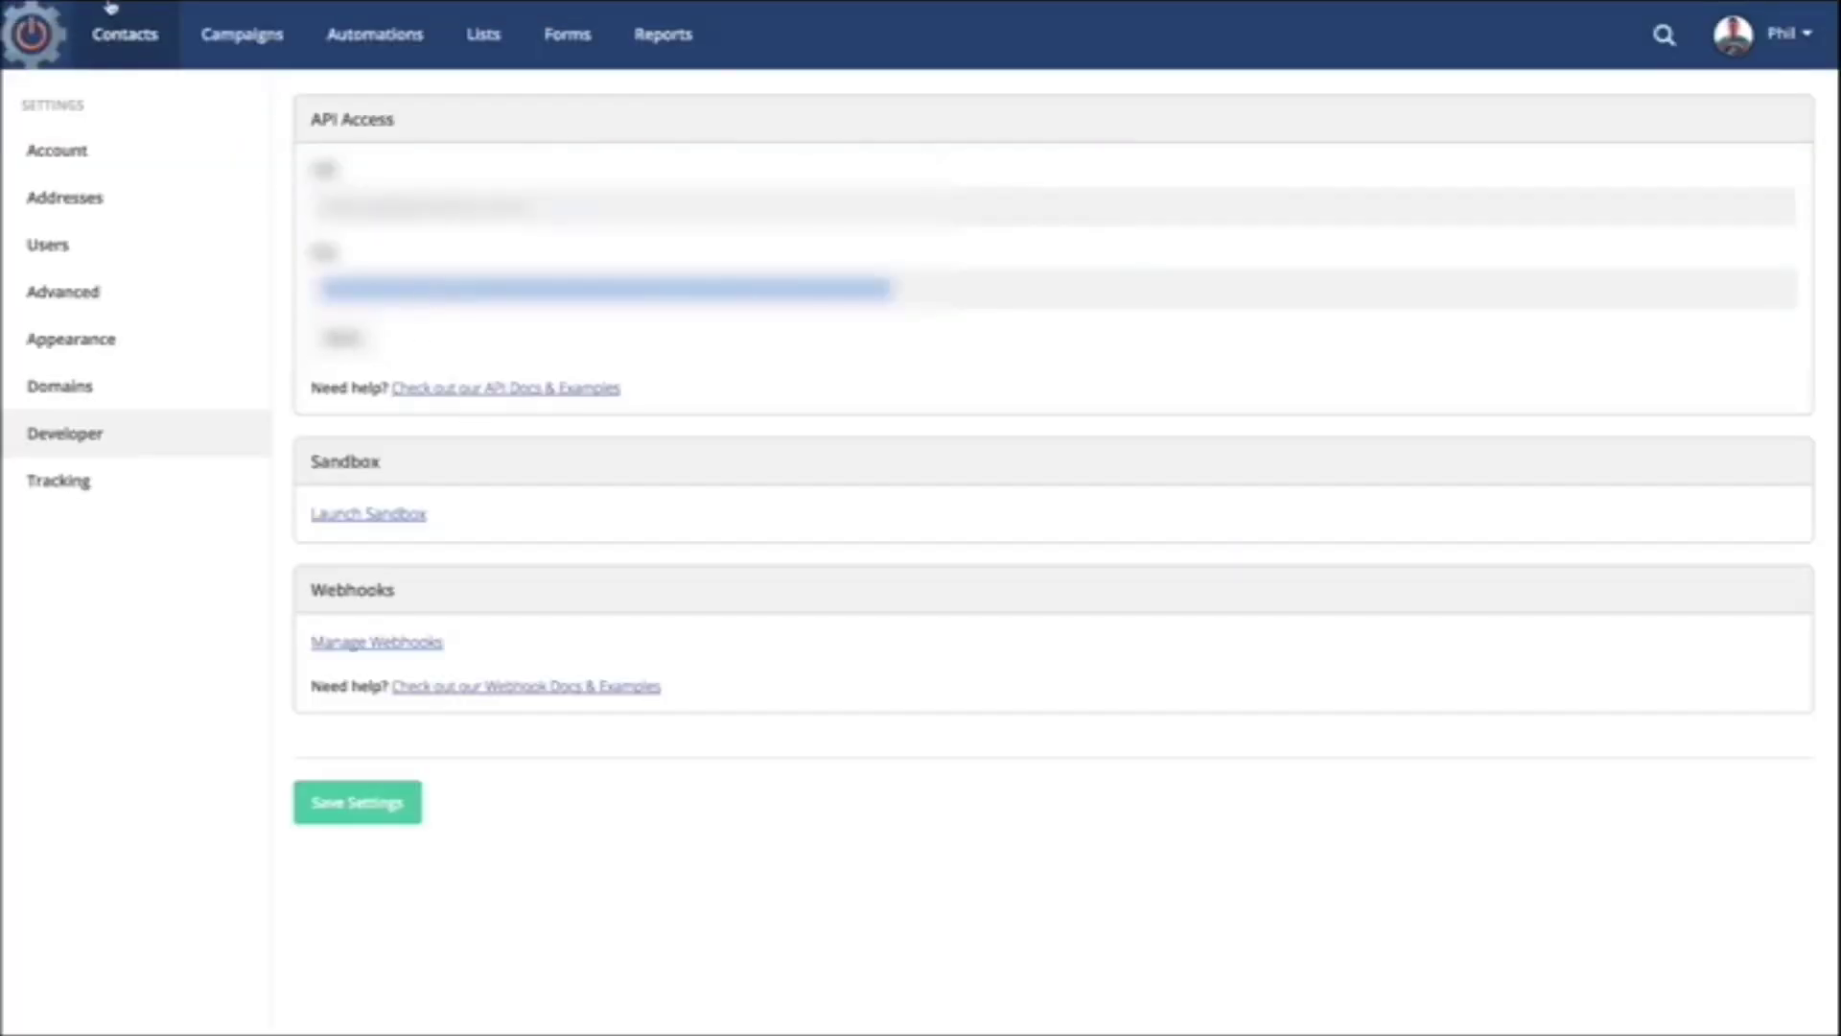
click(159, 47)
click(720, 496)
key(super+v)
- Save the AC integration and go to the Demo product's Integrations page
click(1178, 591)
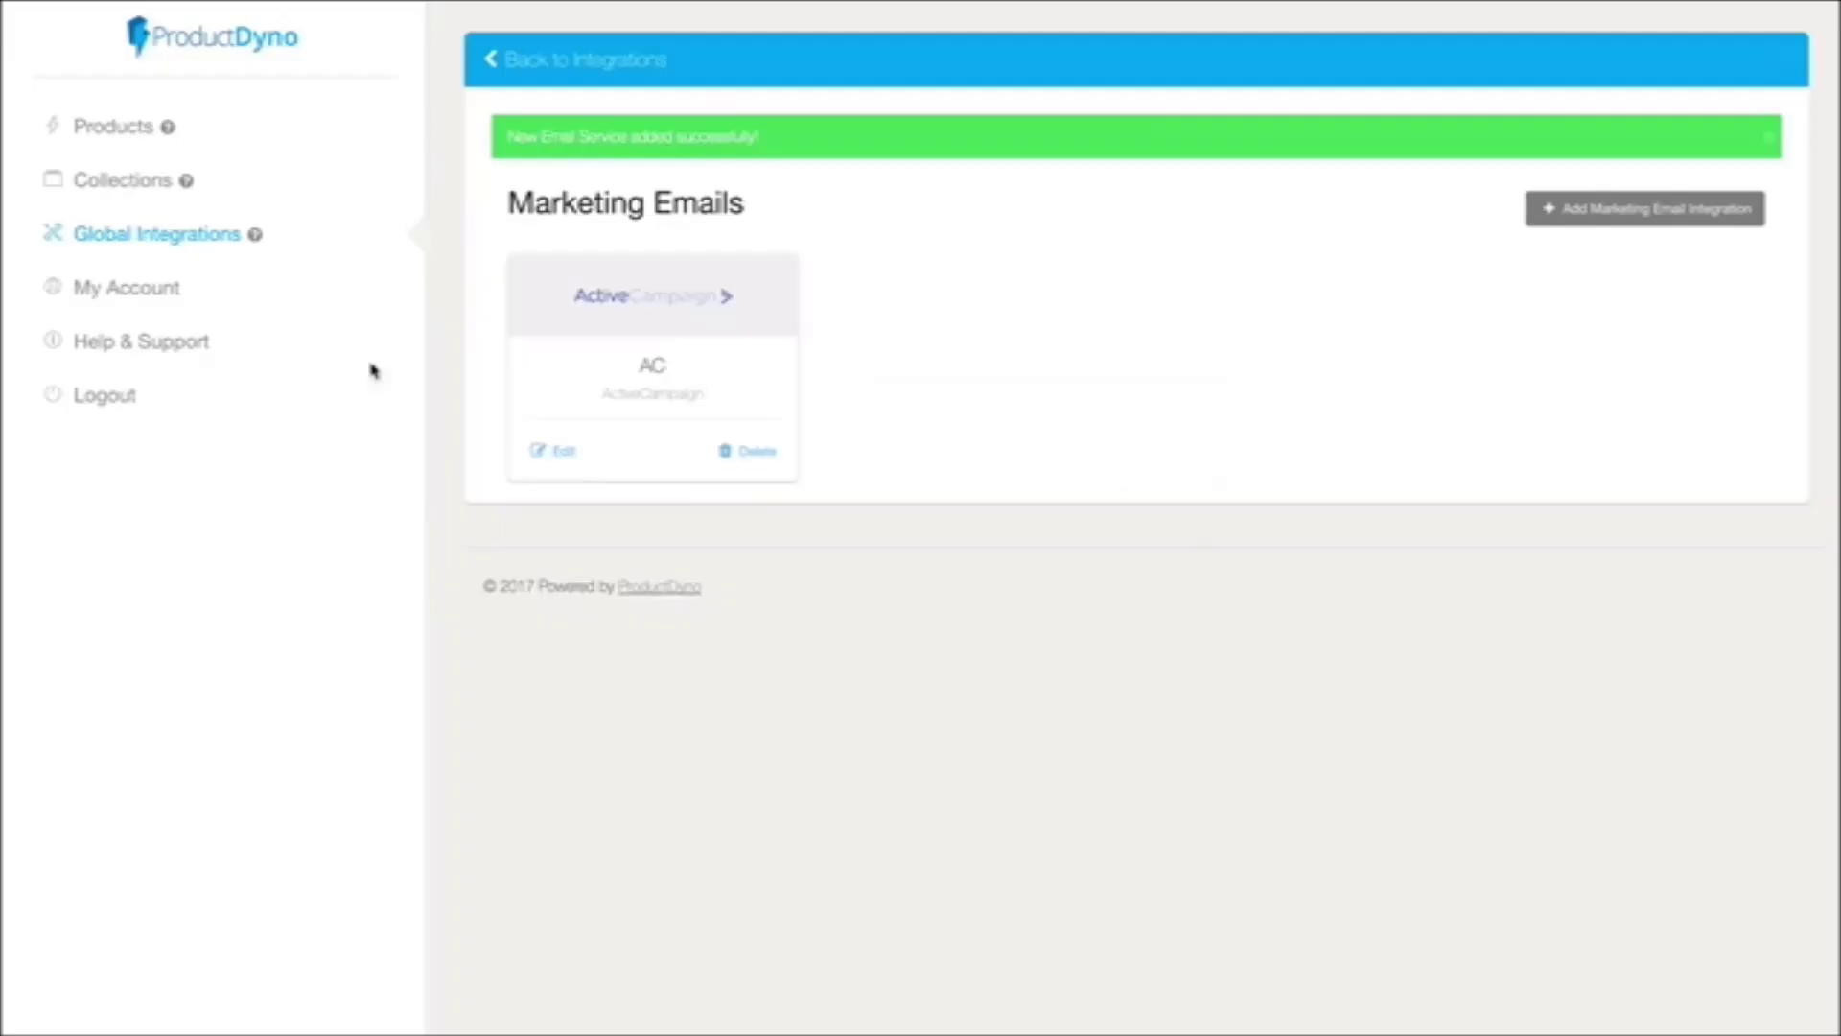
click(109, 130)
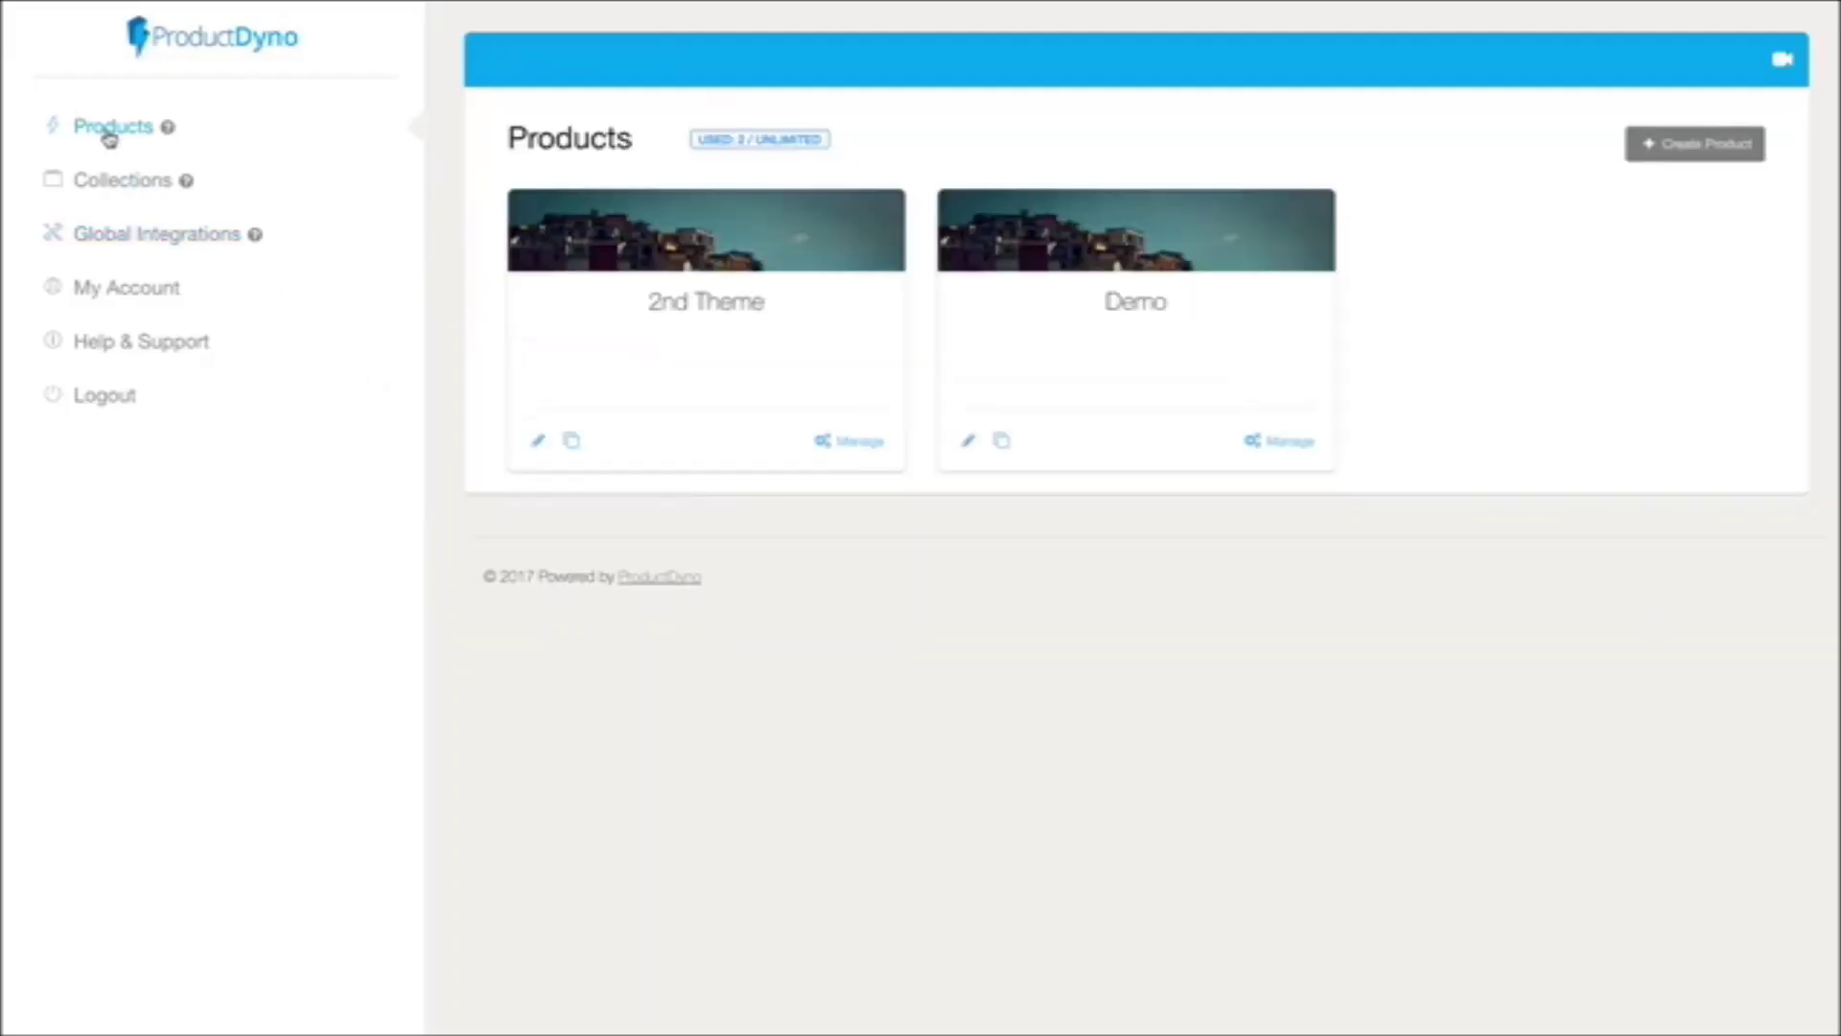
click(1146, 312)
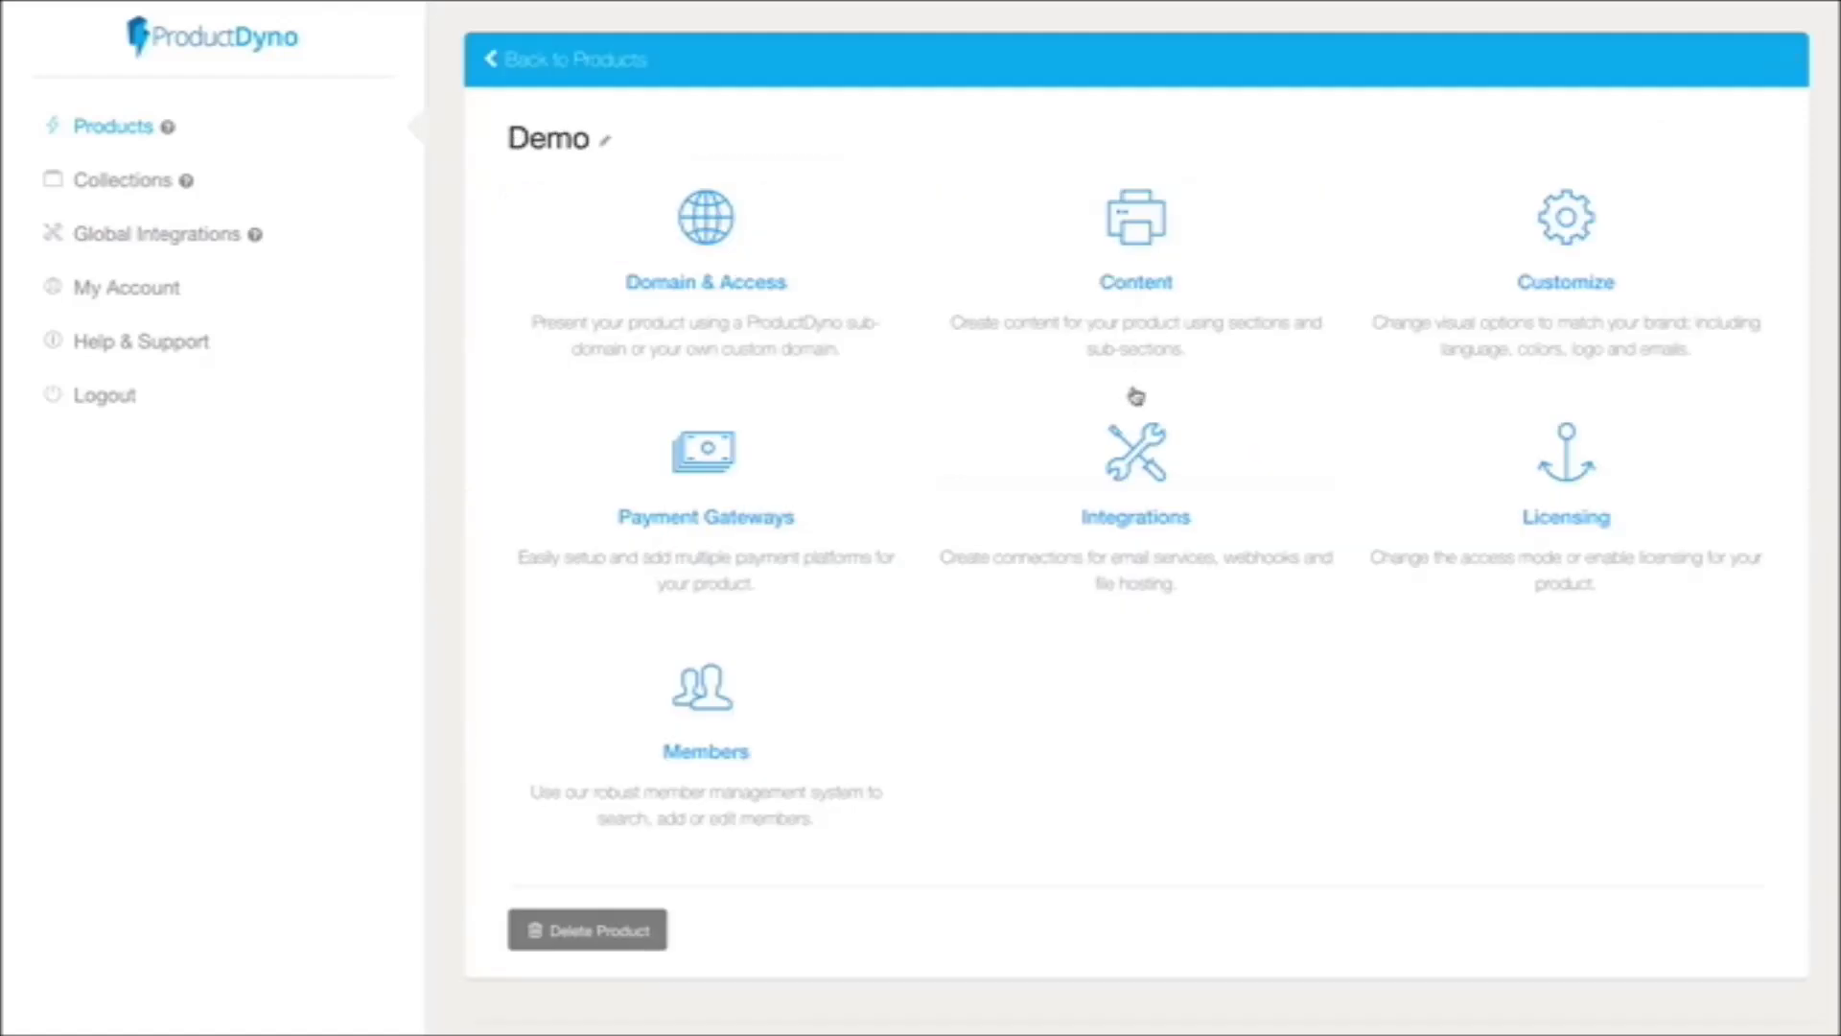
click(1137, 453)
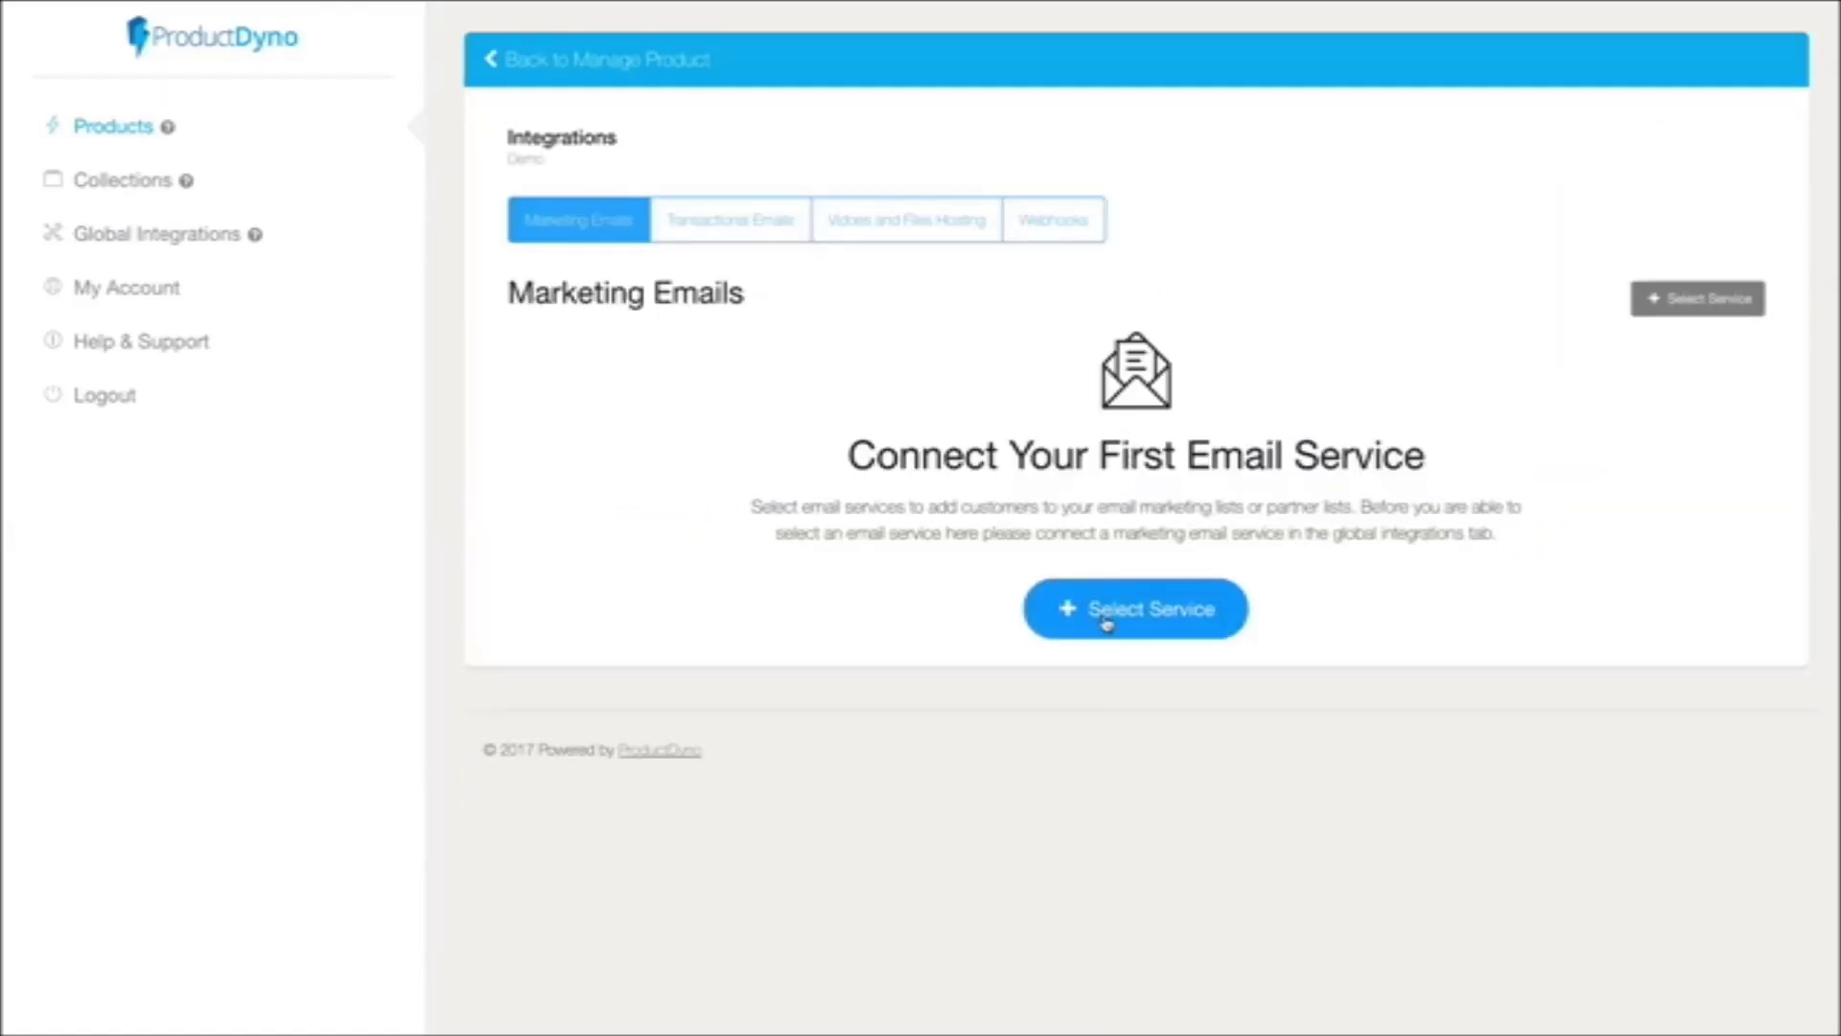
- Connect Demo to the AC account's ProductDyno list and return to the Products dashboard
click(1108, 609)
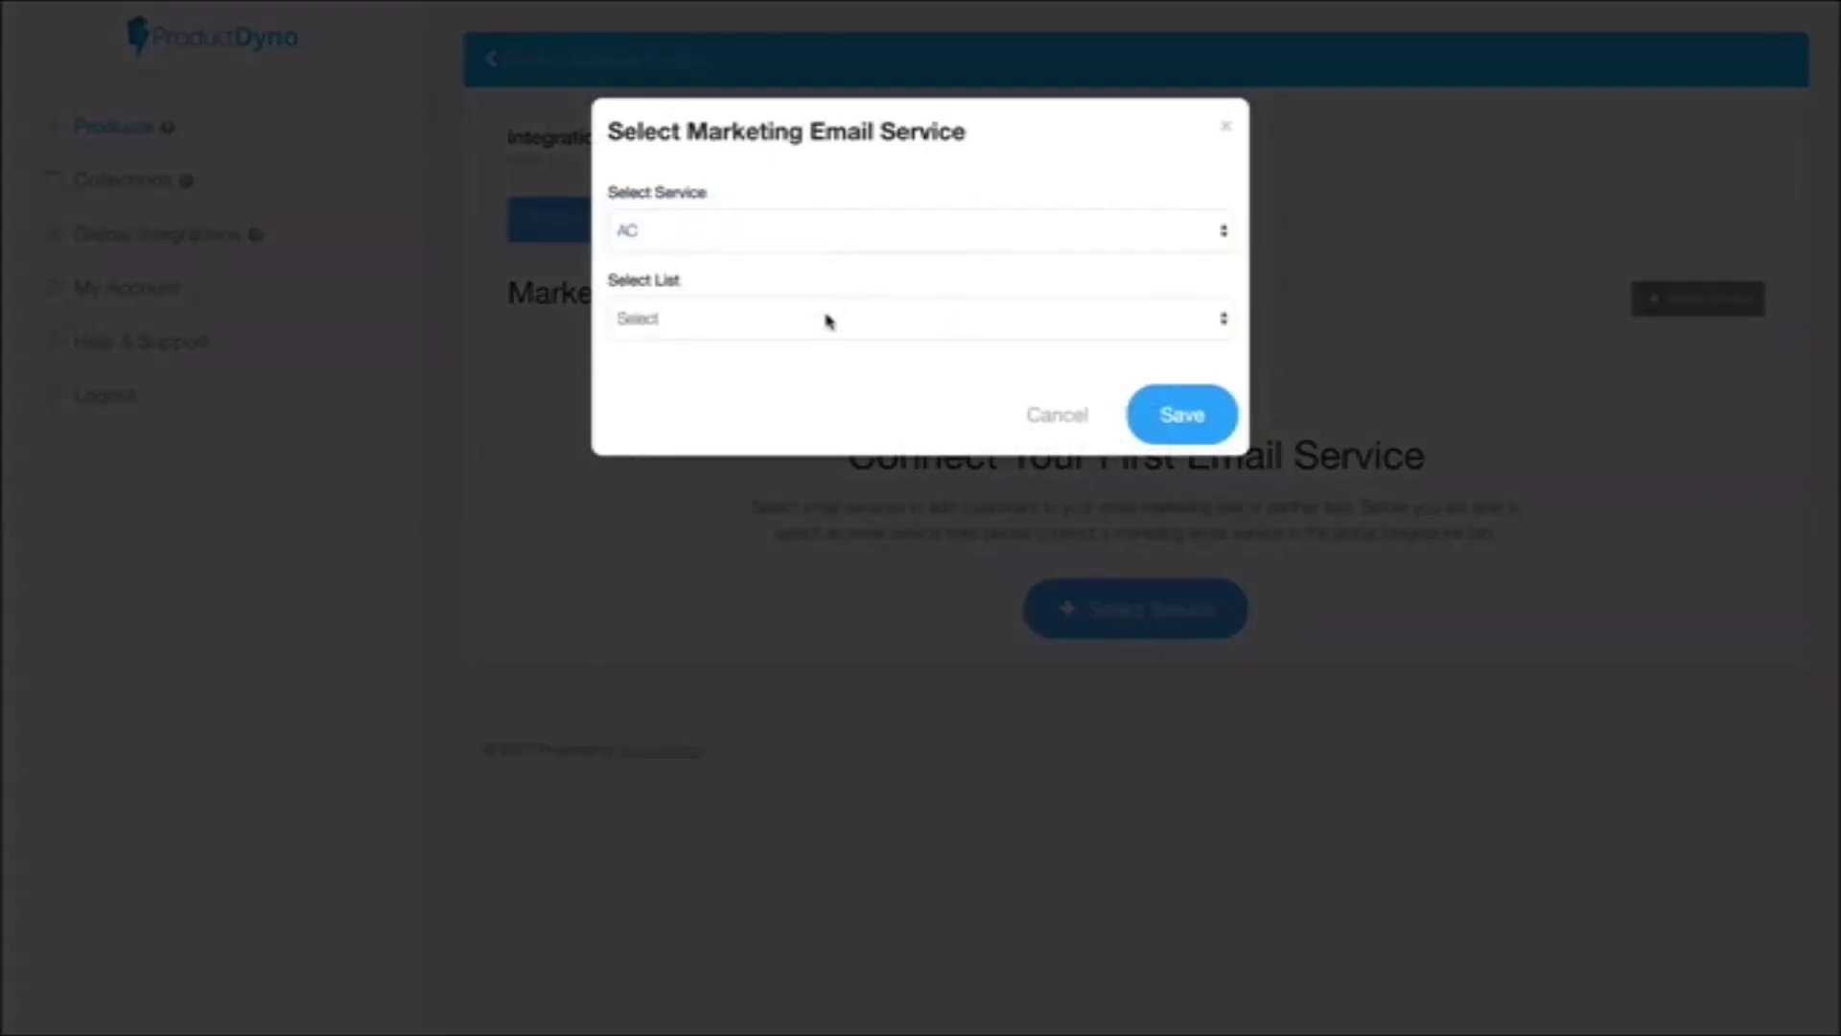
click(827, 320)
key(Escape)
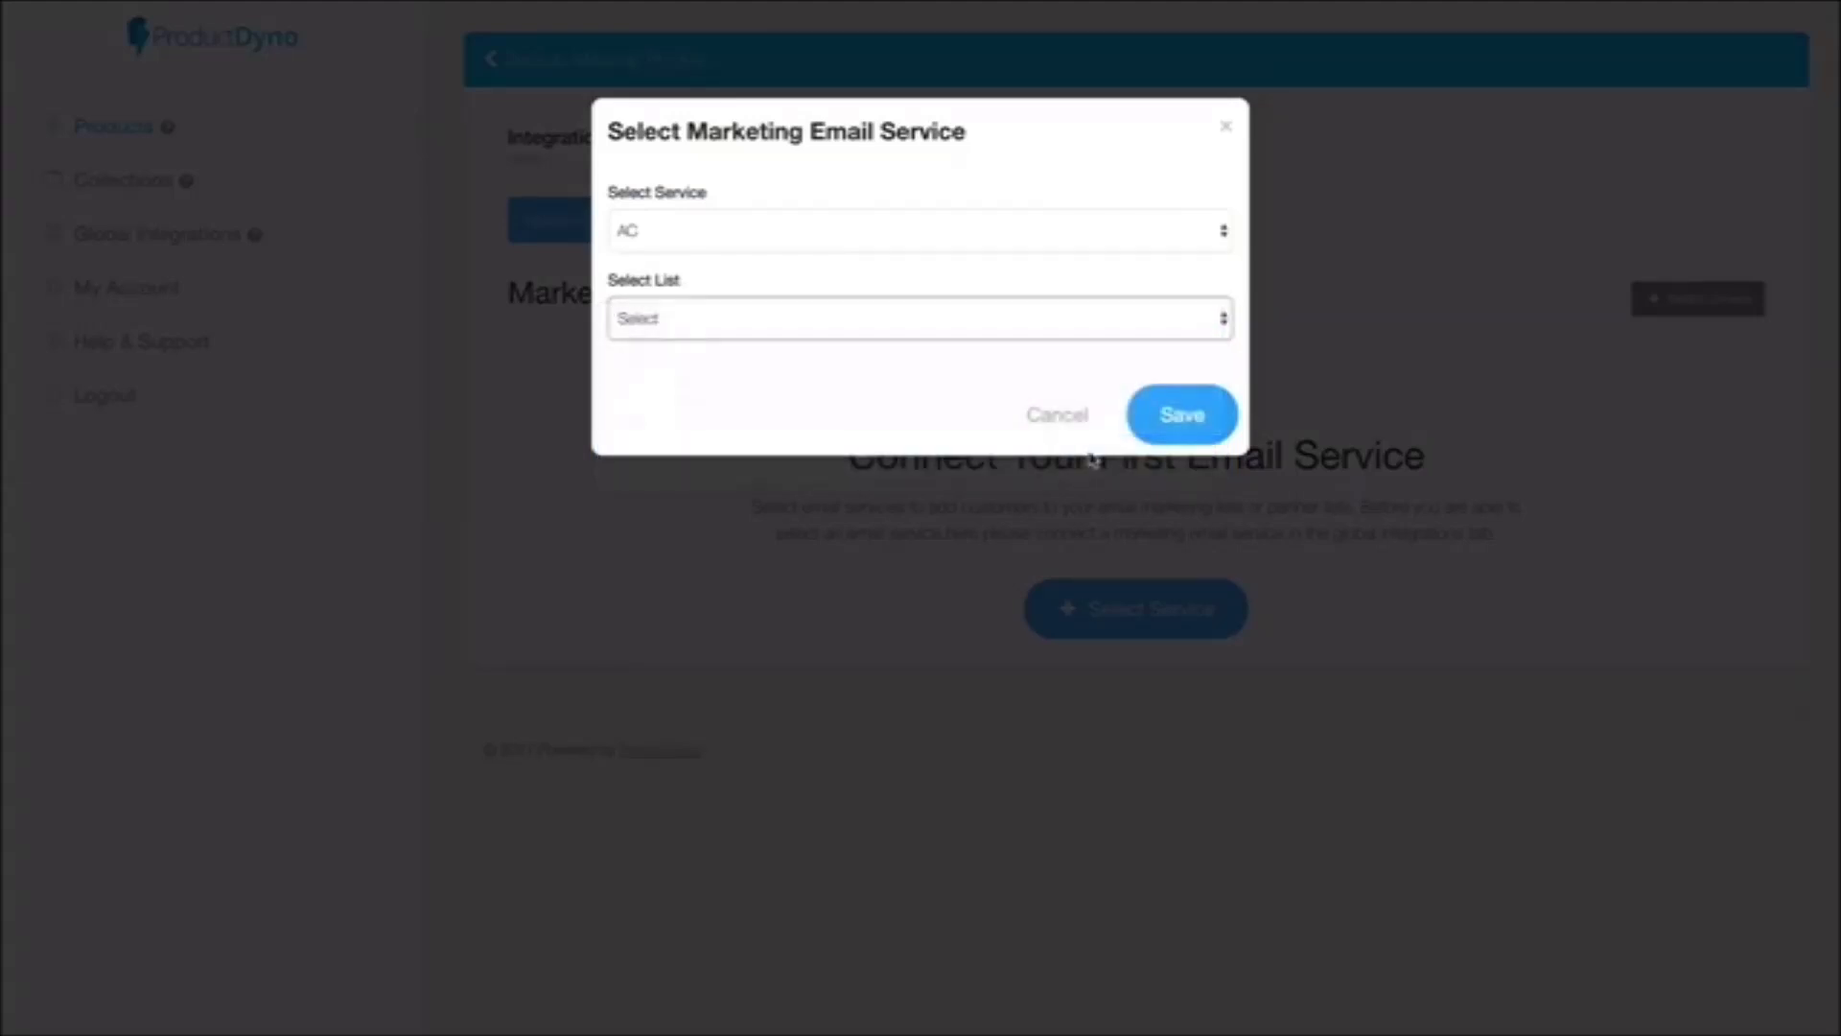
click(1183, 415)
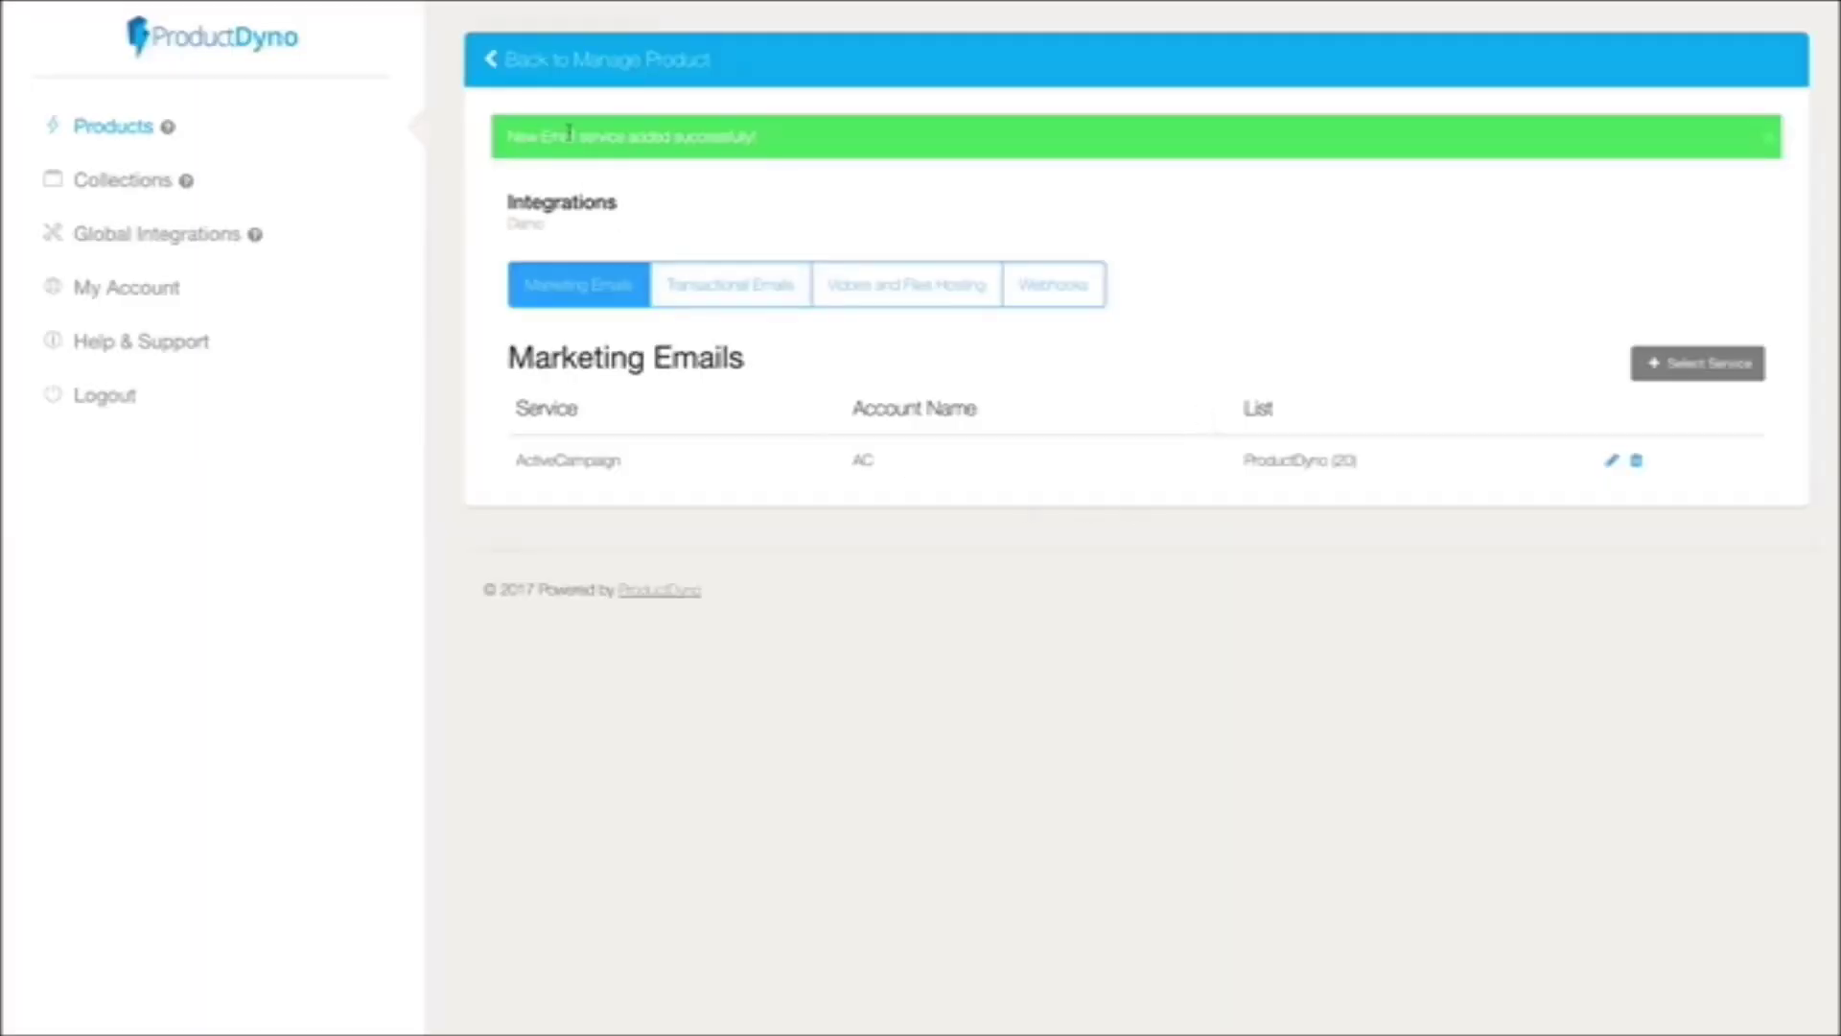
click(560, 65)
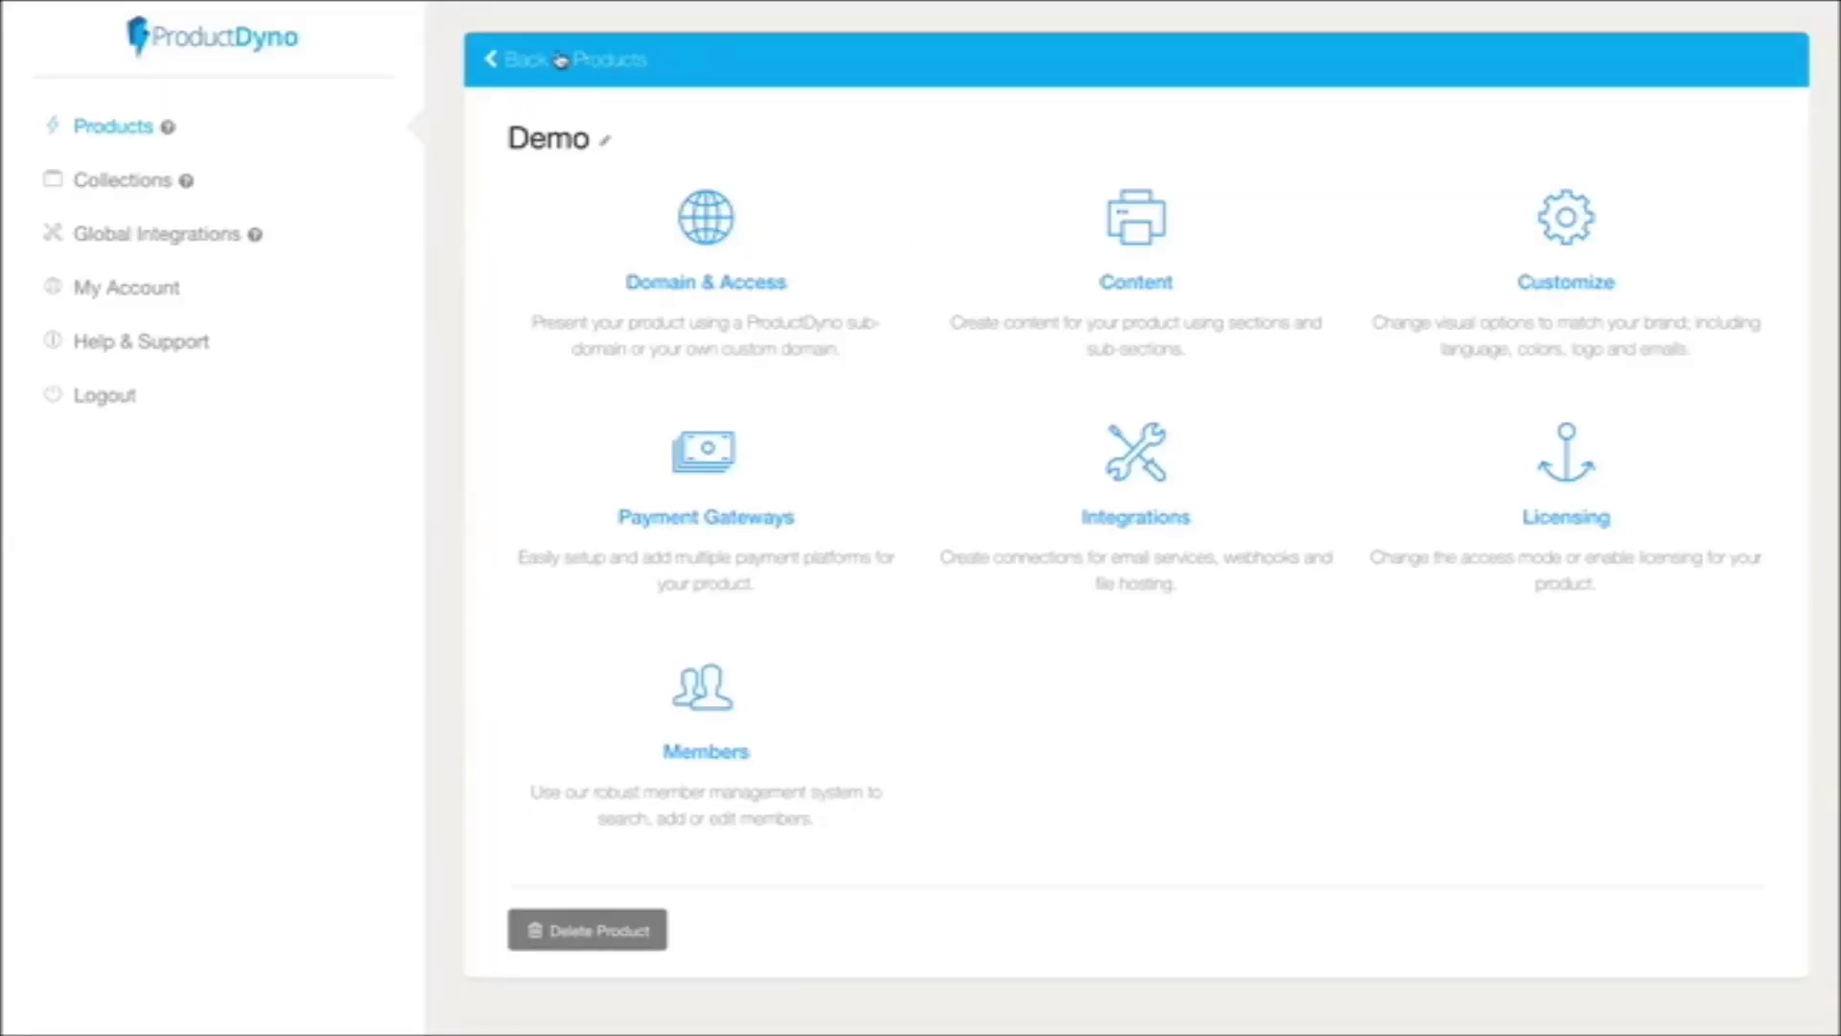
click(561, 60)
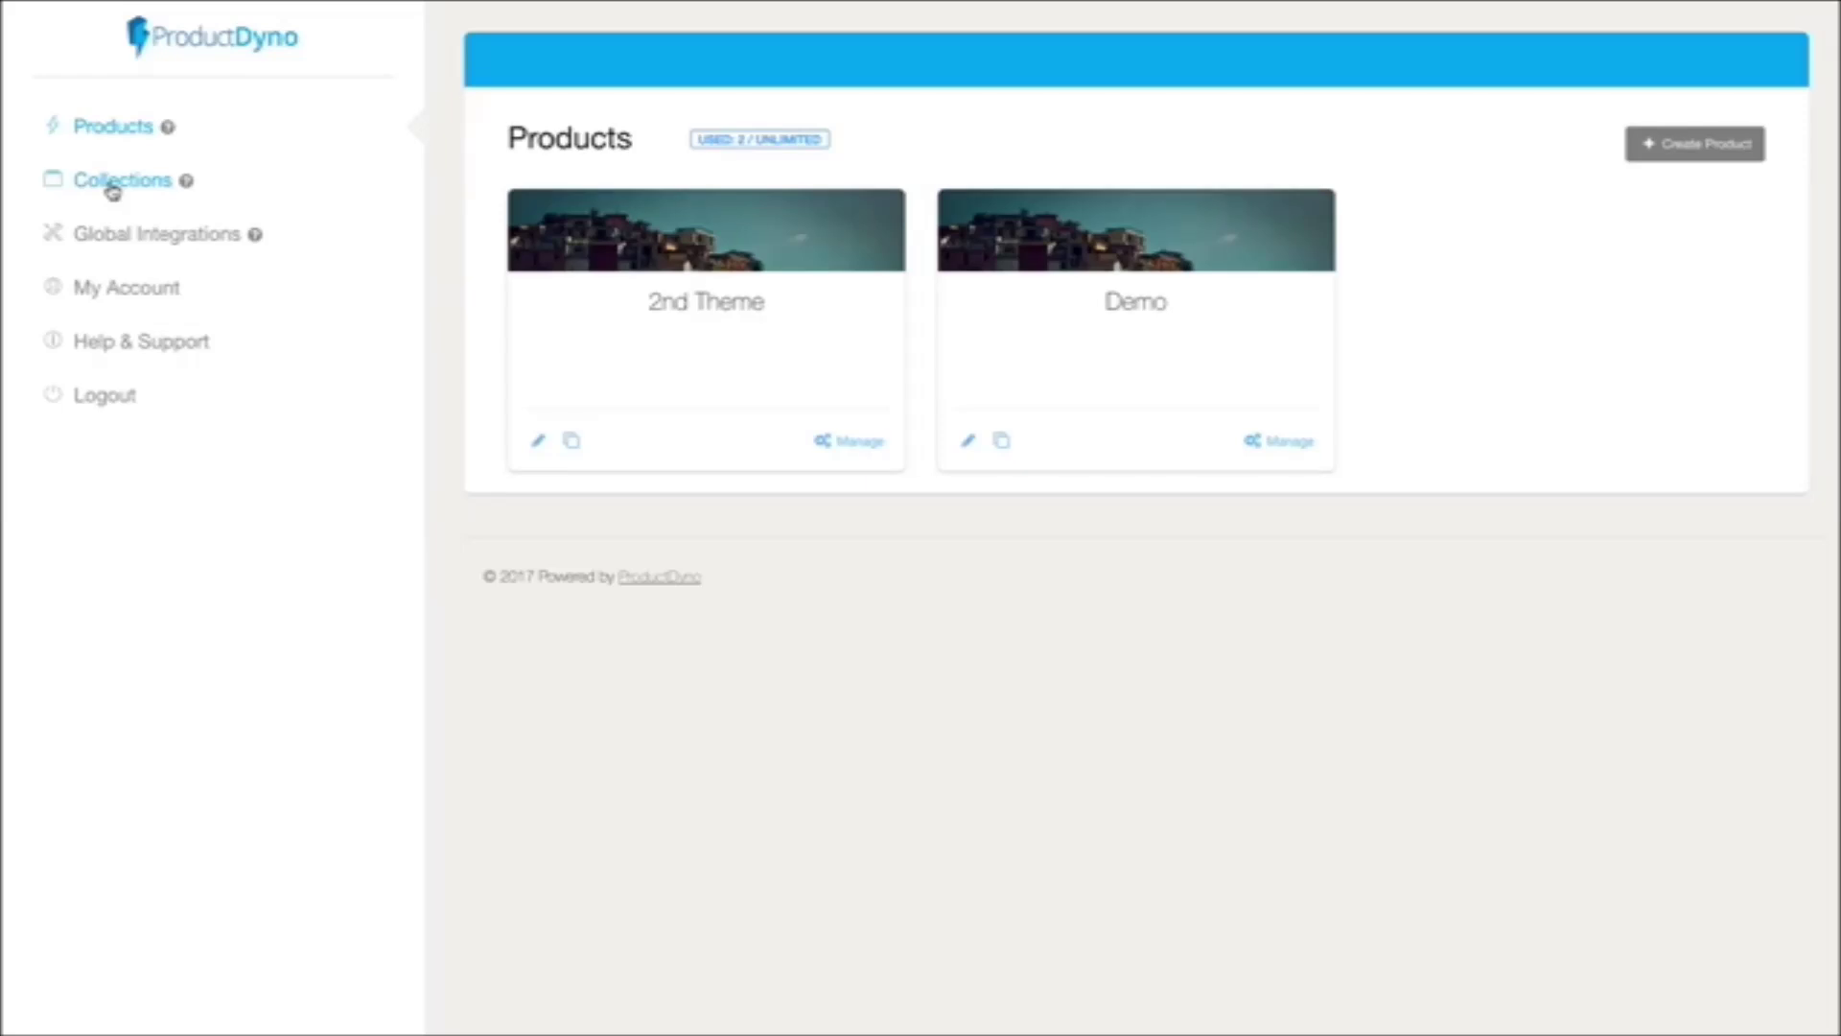
- Open the Collections page from the sidebar
click(112, 184)
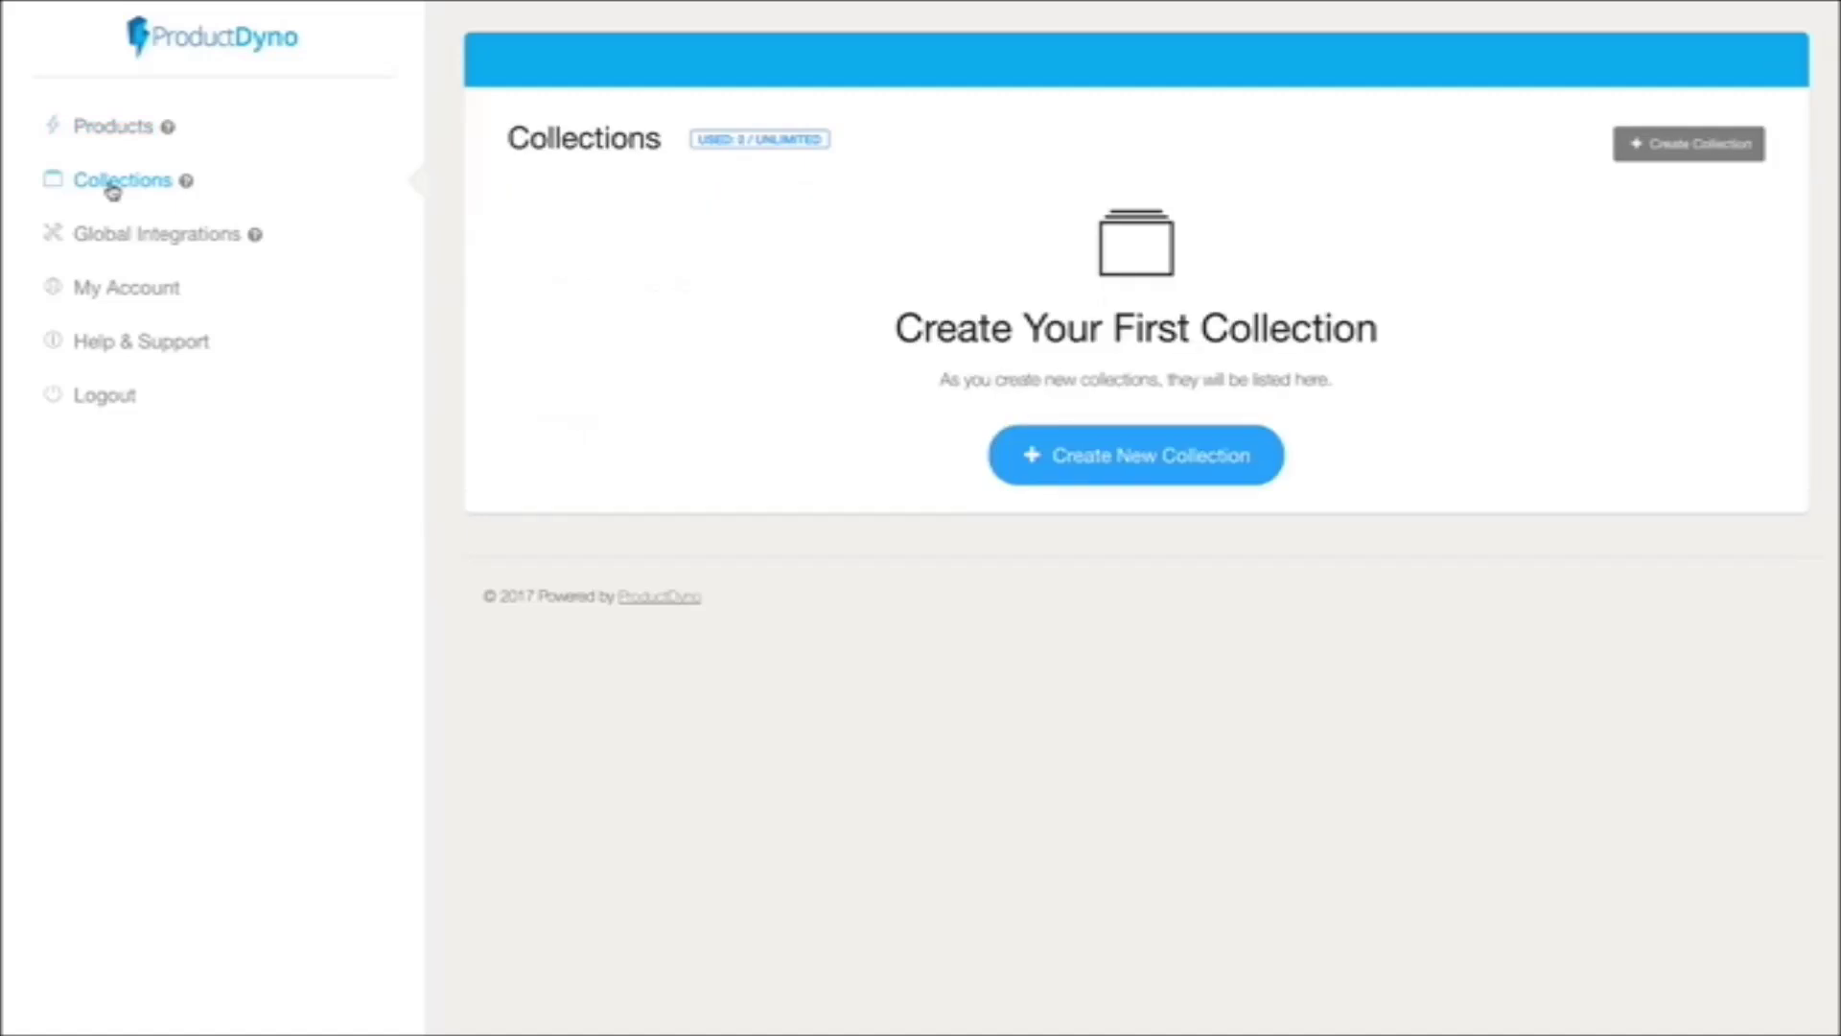